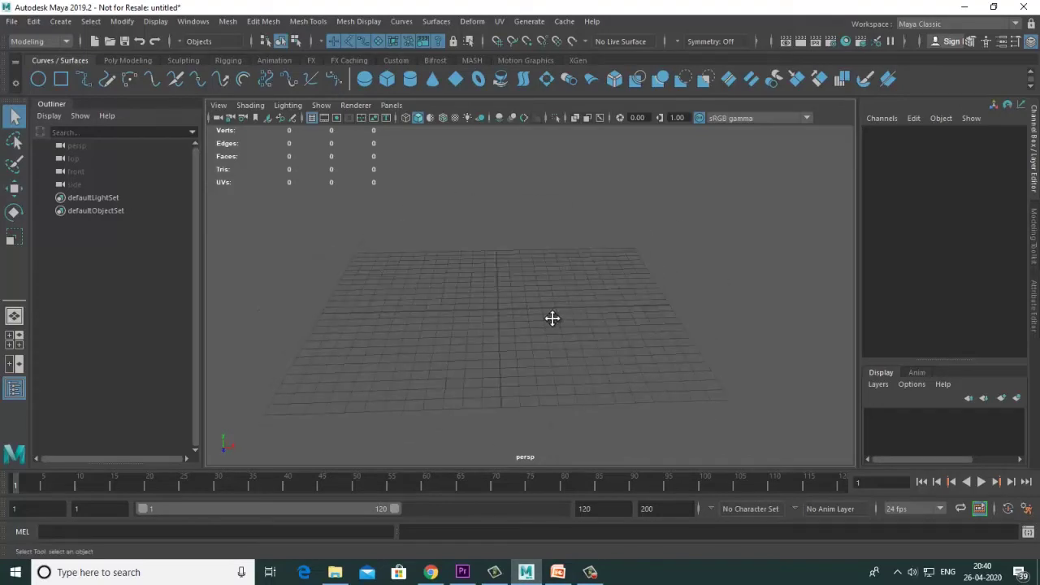
Step: Create a polygon cube on the grid about 2.66 wide, 2.18 high and 3.2 deep
{"action": "left_click", "coordinate": [127, 60]}
{"action": "left_click", "coordinate": [61, 78]}
{"action": "scroll", "coordinate": [525, 303], "scroll_direction": "up", "scroll_amount": 2}
{"action": "middle_click_drag", "start_coordinate": [525, 303], "coordinate": [527, 305], "text": "alt"}
{"action": "left_click_drag", "start_coordinate": [460, 309], "coordinate": [508, 277]}
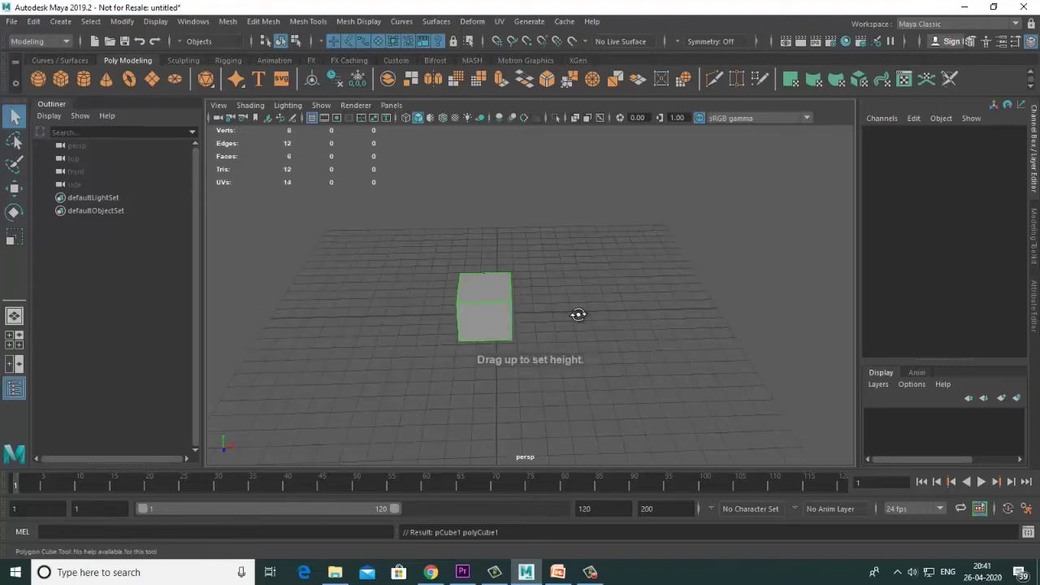
{"action": "left_click_drag", "start_coordinate": [572, 317], "coordinate": [485, 308], "text": "alt"}
{"action": "scroll", "coordinate": [485, 308], "scroll_direction": "up", "scroll_amount": 2}
{"action": "middle_click_drag", "start_coordinate": [485, 309], "coordinate": [560, 334], "text": "alt"}
Step: Scale the cube along Z to about 0.77 and move it nearer the grid's centre, to about X -0.21, Y 1.14, Z 0.43
{"action": "key", "text": "w"}
{"action": "key", "text": "r"}
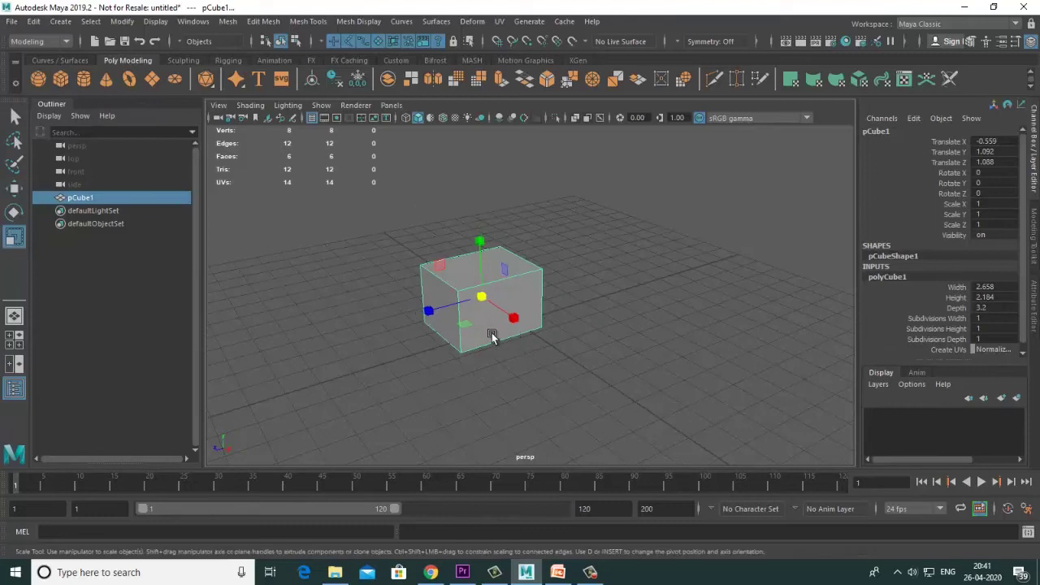
{"action": "left_click_drag", "start_coordinate": [425, 311], "coordinate": [483, 307]}
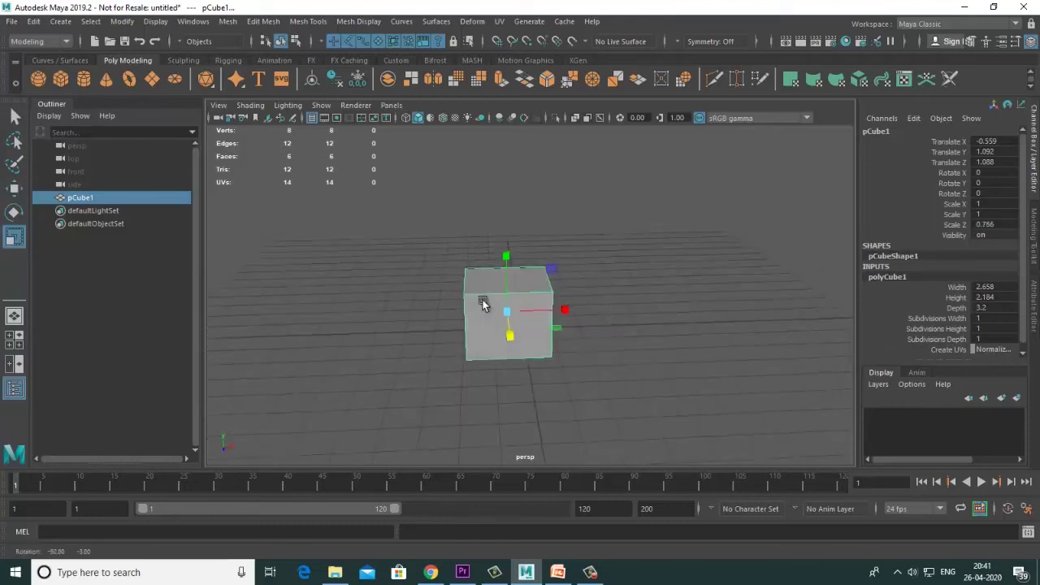
{"action": "key", "text": "w"}
{"action": "left_click_drag", "start_coordinate": [569, 274], "coordinate": [520, 301], "text": "alt"}
{"action": "scroll", "coordinate": [485, 330], "scroll_direction": "up", "scroll_amount": 3}
Step: Insert four vertical edge loops on the cube, close to its vertical corner edges
{"action": "left_click", "coordinate": [264, 21]}
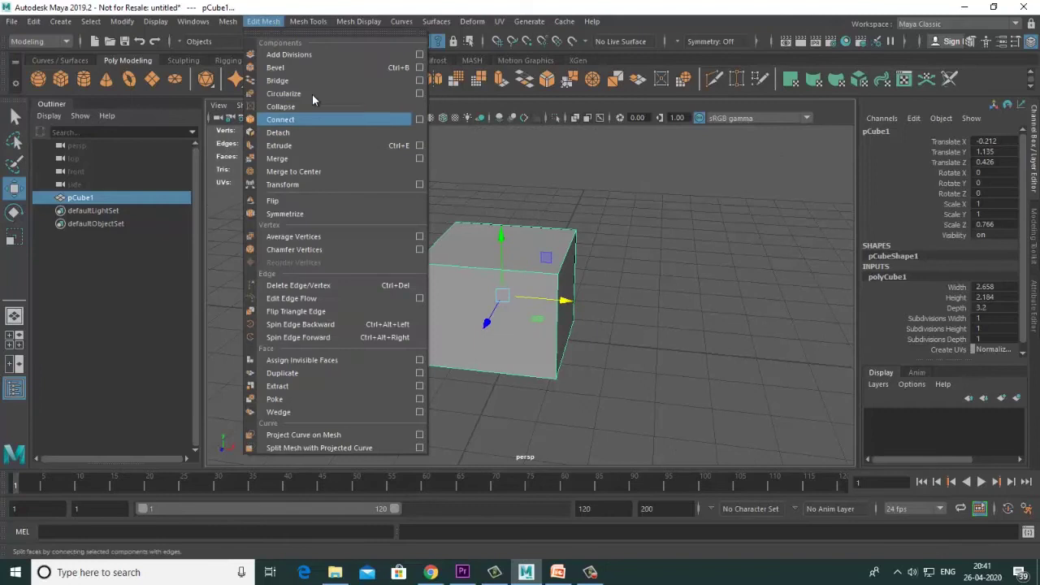
{"action": "mouse_move", "coordinate": [308, 21]}
{"action": "left_click", "coordinate": [351, 119]}
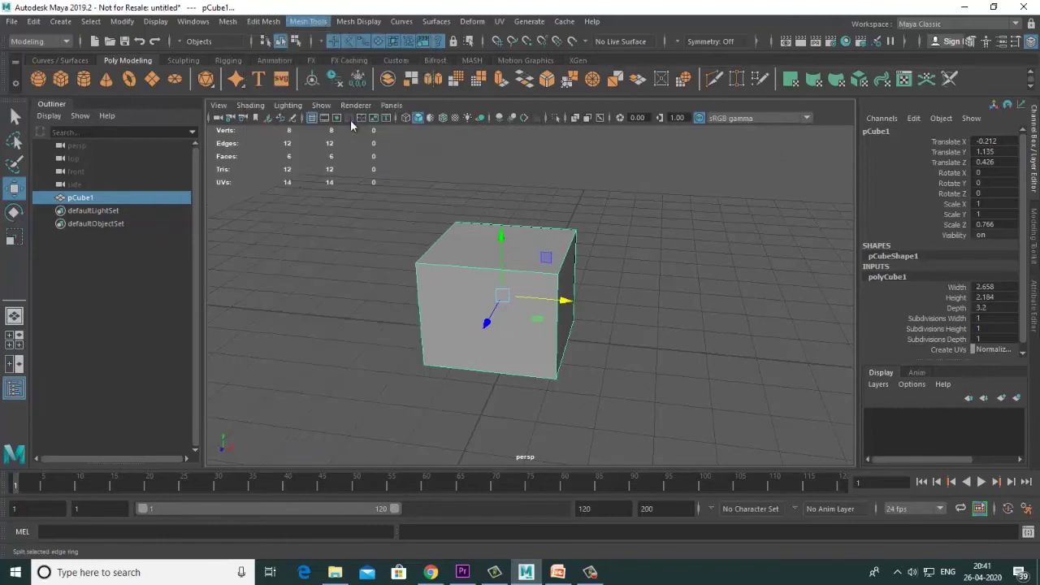
{"action": "scroll", "coordinate": [560, 297], "scroll_direction": "up", "scroll_amount": 2}
{"action": "left_click", "coordinate": [562, 286]}
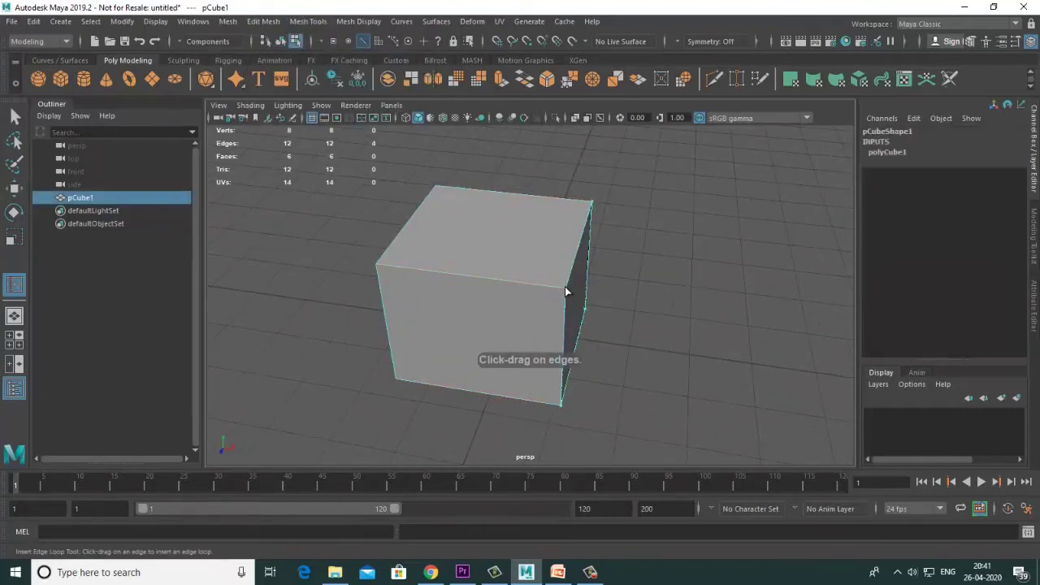
{"action": "left_click_drag", "start_coordinate": [486, 287], "coordinate": [510, 276], "text": "alt"}
{"action": "left_click", "coordinate": [421, 278]}
{"action": "left_click", "coordinate": [510, 276]}
{"action": "right_click_drag", "start_coordinate": [511, 277], "coordinate": [545, 277], "text": "alt"}
{"action": "left_click", "coordinate": [520, 266]}
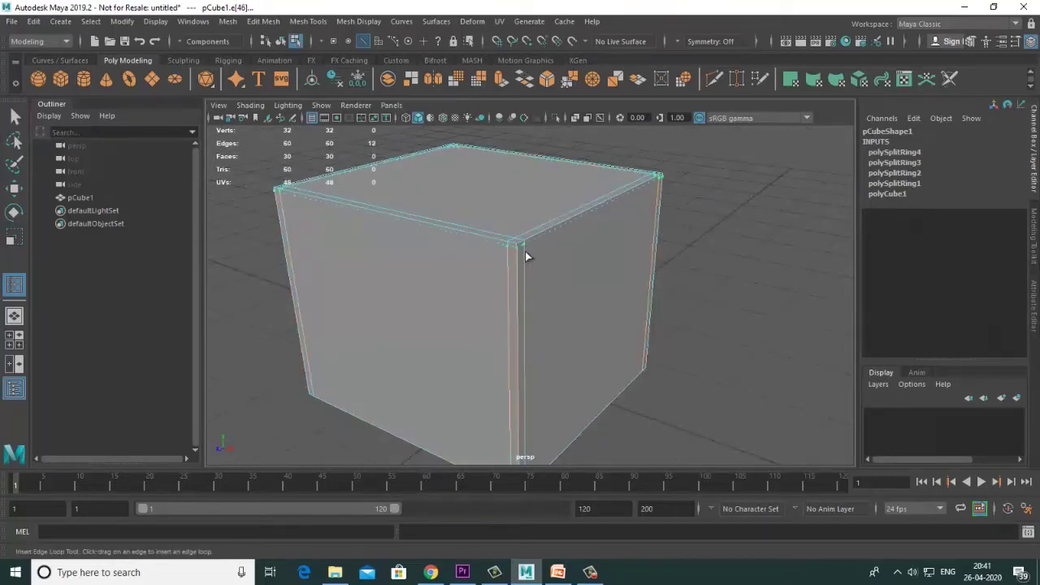
Step: Insert horizontal edge loops near the cube's upper and lower edges and return to object mode
{"action": "left_click", "coordinate": [525, 252]}
{"action": "left_click_drag", "start_coordinate": [536, 317], "coordinate": [545, 256], "text": "alt"}
{"action": "left_click", "coordinate": [525, 412]}
{"action": "scroll", "coordinate": [565, 314], "scroll_direction": "down", "scroll_amount": 5}
{"action": "key", "text": "w"}
{"action": "right_click_drag", "start_coordinate": [543, 234], "coordinate": [602, 197]}
{"action": "right_click_drag", "start_coordinate": [557, 211], "coordinate": [621, 192]}
{"action": "left_click_drag", "start_coordinate": [537, 257], "coordinate": [544, 305], "text": "alt"}
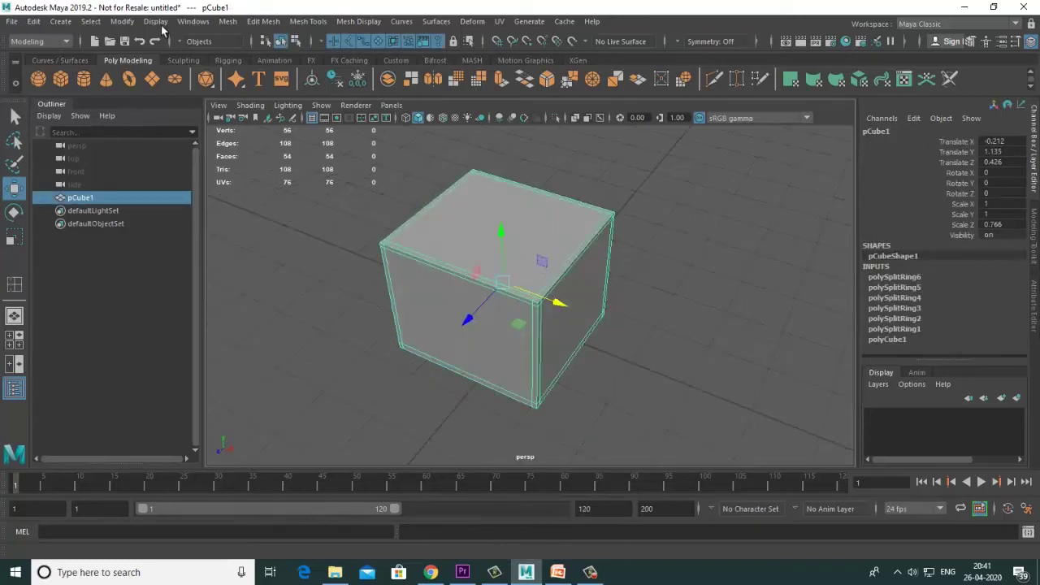
Step: Apply Smooth to the cube with the divisions set to 0
{"action": "left_click", "coordinate": [233, 22]}
{"action": "left_click", "coordinate": [264, 147]}
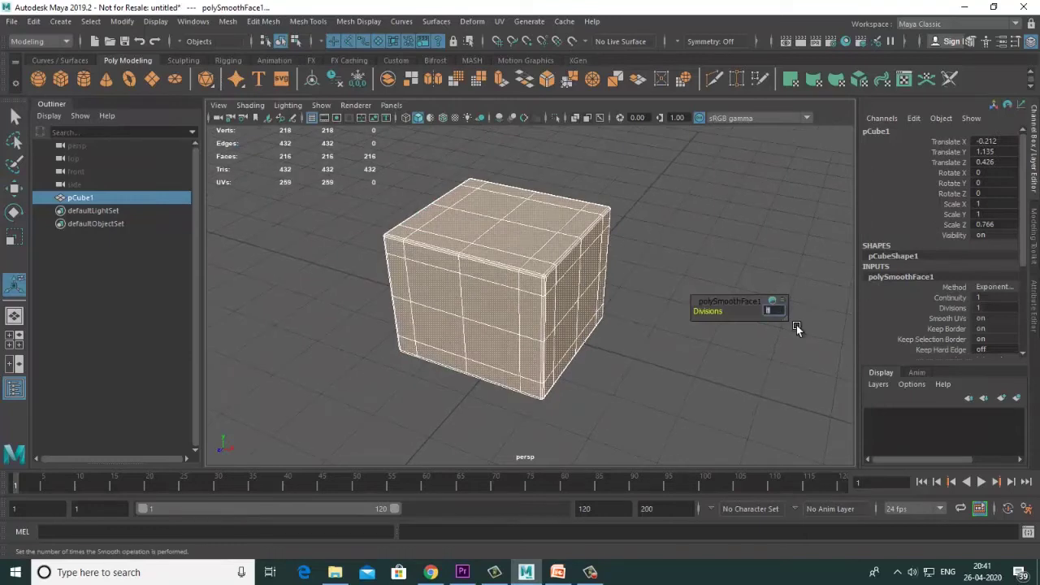
{"action": "key", "text": "Return"}
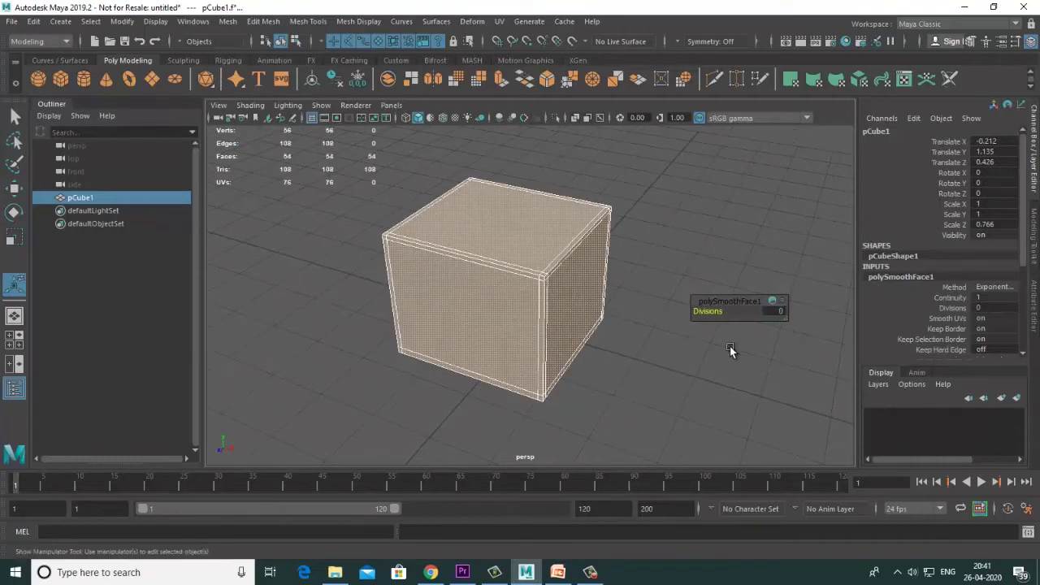
{"action": "left_click", "coordinate": [722, 347]}
{"action": "scroll", "coordinate": [598, 313], "scroll_direction": "down", "scroll_amount": 5}
{"action": "left_click", "coordinate": [553, 308]}
{"action": "key", "text": "w"}
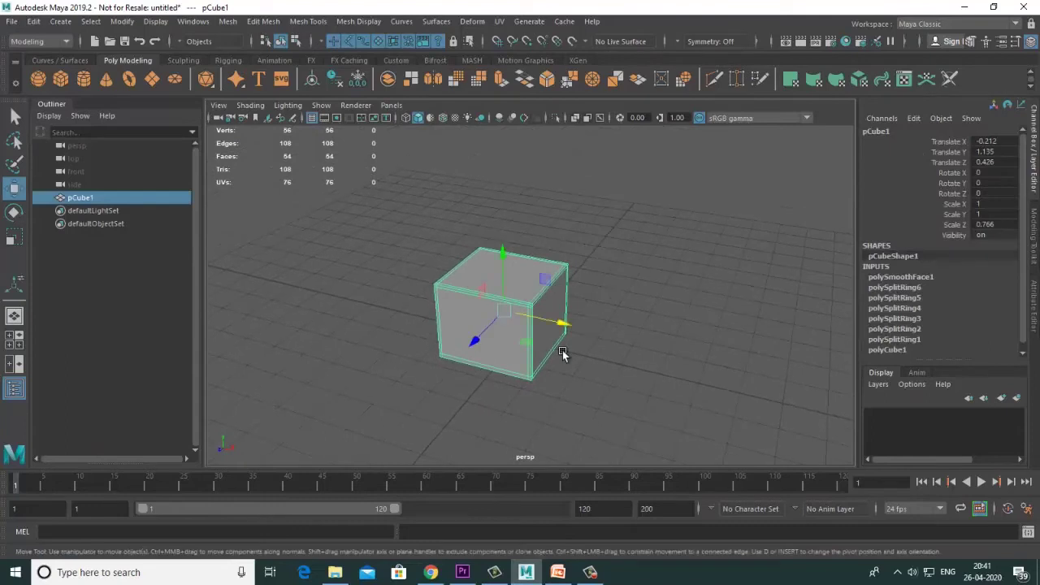
Step: Center the cube's pivot and freeze its transformations
{"action": "scroll", "coordinate": [564, 321], "scroll_direction": "up", "scroll_amount": 3}
{"action": "left_click", "coordinate": [127, 23]}
{"action": "left_click", "coordinate": [161, 115]}
{"action": "scroll", "coordinate": [449, 254], "scroll_direction": "down", "scroll_amount": 1}
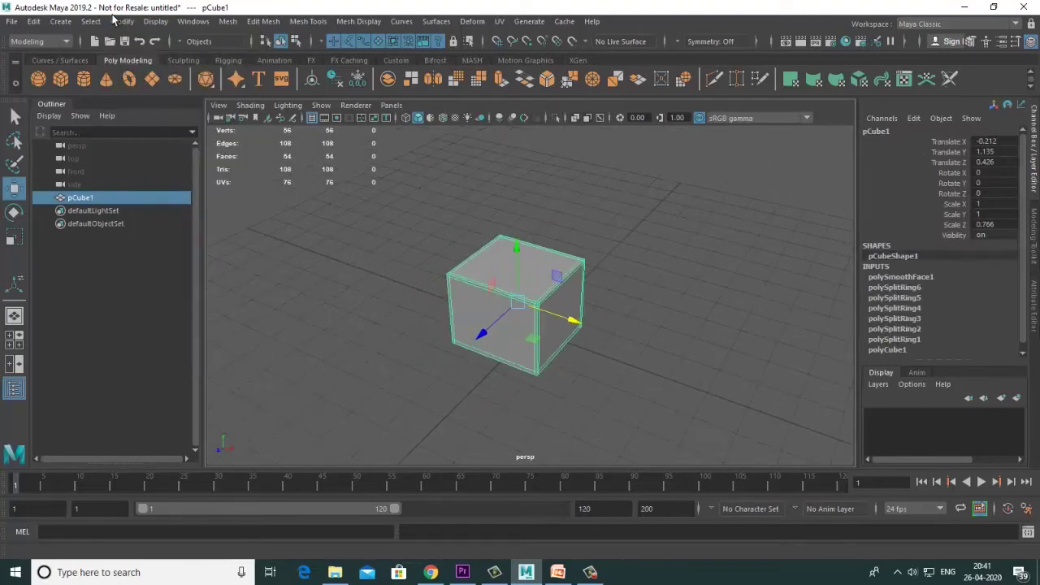
{"action": "left_click", "coordinate": [122, 21]}
{"action": "left_click", "coordinate": [146, 79]}
Step: Create a NURBS circle on the grid in front of the cube, at about X -0.2, Z 4.6
{"action": "left_click_drag", "start_coordinate": [622, 326], "coordinate": [448, 285], "text": "alt"}
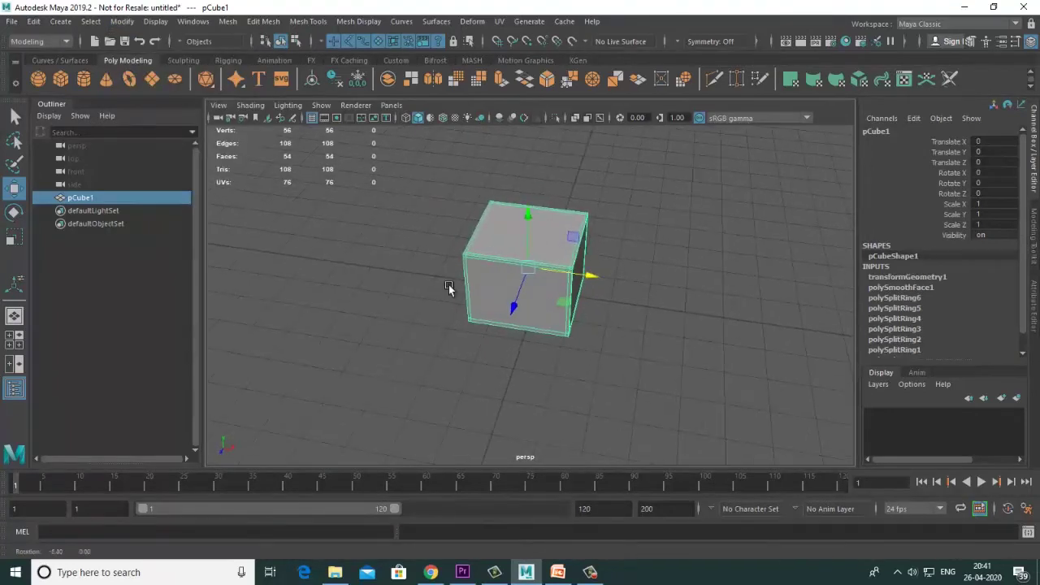
{"action": "left_click", "coordinate": [59, 60]}
{"action": "left_click", "coordinate": [38, 79]}
{"action": "left_click_drag", "start_coordinate": [566, 324], "coordinate": [606, 359], "text": "alt"}
{"action": "middle_click_drag", "start_coordinate": [605, 359], "coordinate": [601, 319], "text": "alt"}
{"action": "left_click_drag", "start_coordinate": [601, 319], "coordinate": [534, 353], "text": "alt"}
{"action": "left_click_drag", "start_coordinate": [424, 356], "coordinate": [371, 373]}
{"action": "scroll", "coordinate": [530, 298], "scroll_direction": "down", "scroll_amount": 5}
{"action": "left_click_drag", "start_coordinate": [434, 318], "coordinate": [578, 338], "text": "alt"}
{"action": "scroll", "coordinate": [530, 299], "scroll_direction": "up", "scroll_amount": 5}
{"action": "scroll", "coordinate": [567, 330], "scroll_direction": "down", "scroll_amount": 5}
{"action": "scroll", "coordinate": [564, 337], "scroll_direction": "up", "scroll_amount": 5}
{"action": "left_click_drag", "start_coordinate": [514, 356], "coordinate": [465, 435], "text": "alt"}
{"action": "scroll", "coordinate": [549, 346], "scroll_direction": "down", "scroll_amount": 3}
{"action": "left_click_drag", "start_coordinate": [549, 346], "coordinate": [542, 325], "text": "alt"}
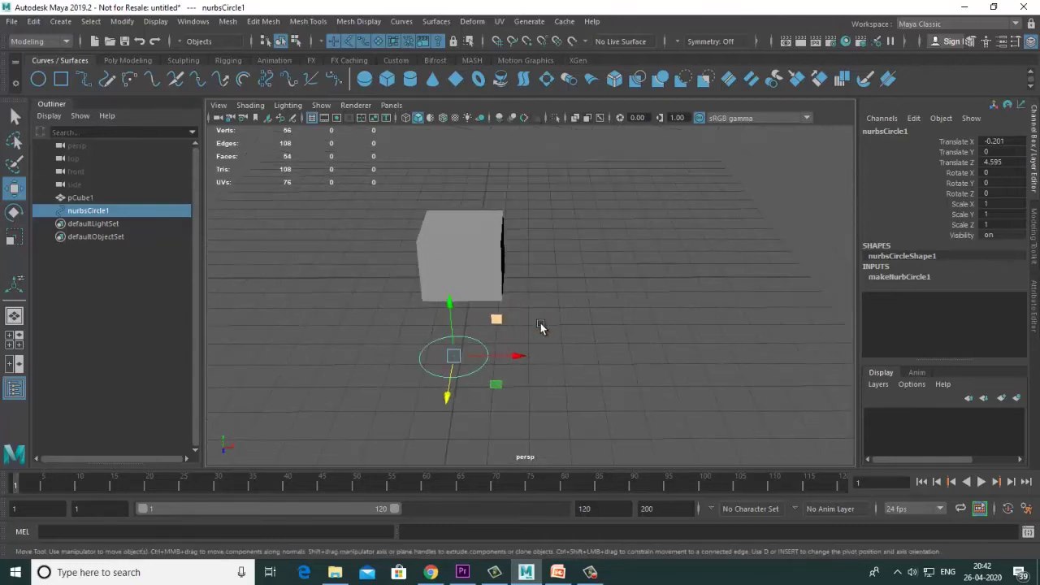
Step: Duplicate the cube and the circle together and move the copies about 4.5 units along X
{"action": "left_click", "coordinate": [469, 252]}
{"action": "left_click_drag", "start_coordinate": [469, 252], "coordinate": [516, 304], "text": "alt"}
{"action": "left_click", "coordinate": [509, 335], "text": "shift"}
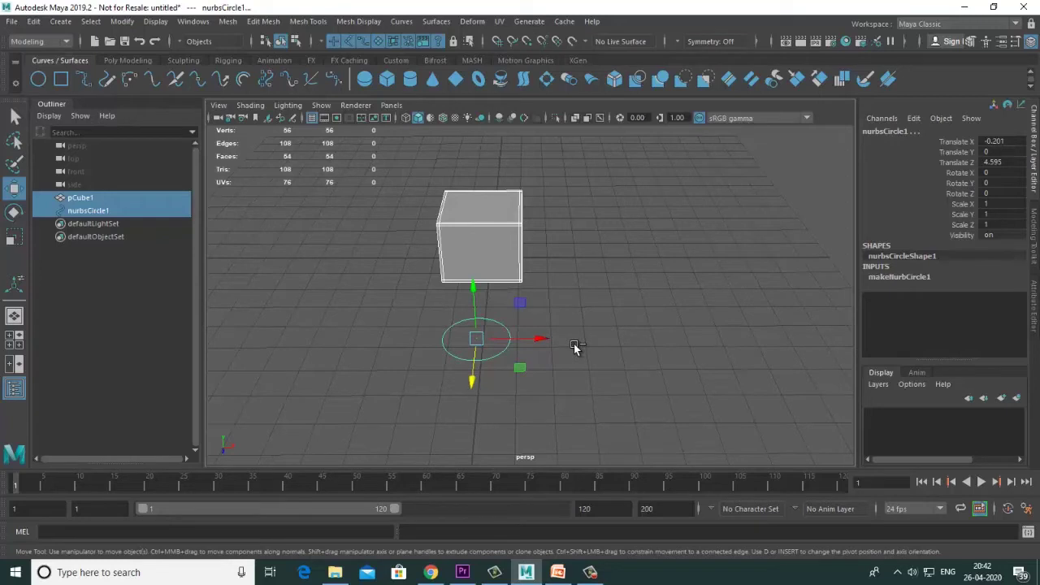
{"action": "key", "text": "ctrl+d"}
{"action": "left_click_drag", "start_coordinate": [541, 339], "coordinate": [663, 316]}
{"action": "left_click", "coordinate": [713, 309]}
Step: Freeze the transformations of the duplicated cube and circle
{"action": "left_click", "coordinate": [599, 295]}
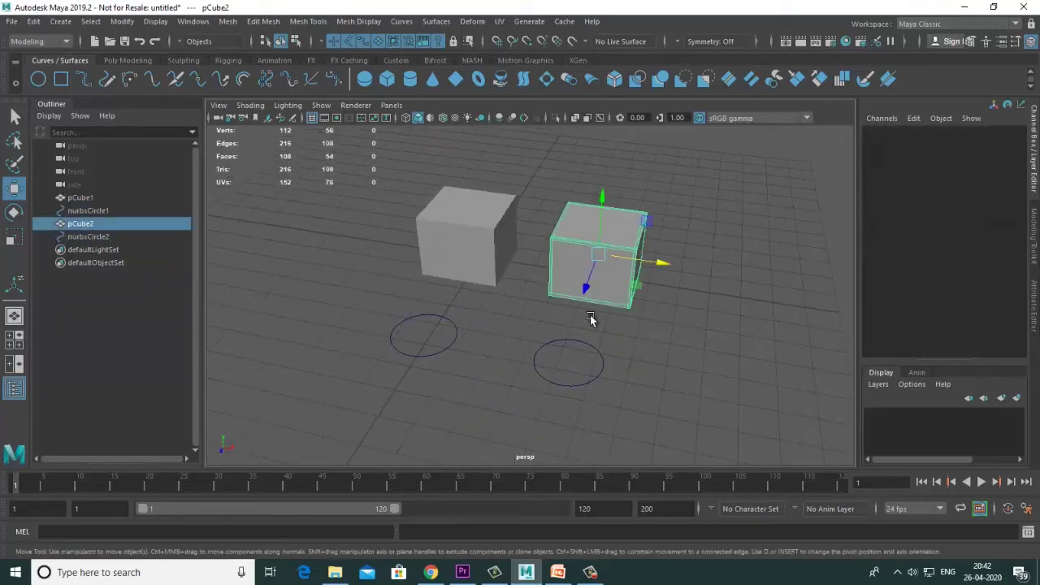
{"action": "left_click_drag", "start_coordinate": [592, 318], "coordinate": [595, 307], "text": "alt"}
{"action": "left_click", "coordinate": [563, 357]}
{"action": "left_click_drag", "start_coordinate": [483, 338], "coordinate": [512, 326], "text": "alt"}
{"action": "left_click_drag", "start_coordinate": [720, 180], "coordinate": [612, 356]}
{"action": "left_click_drag", "start_coordinate": [667, 333], "coordinate": [628, 362], "text": "alt"}
{"action": "left_click", "coordinate": [122, 21]}
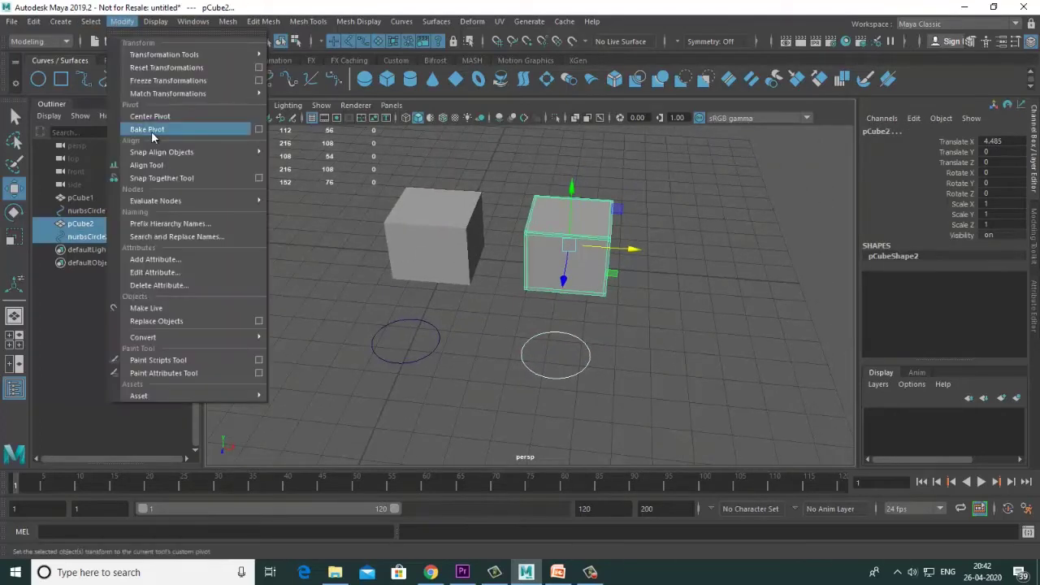
{"action": "left_click", "coordinate": [157, 81]}
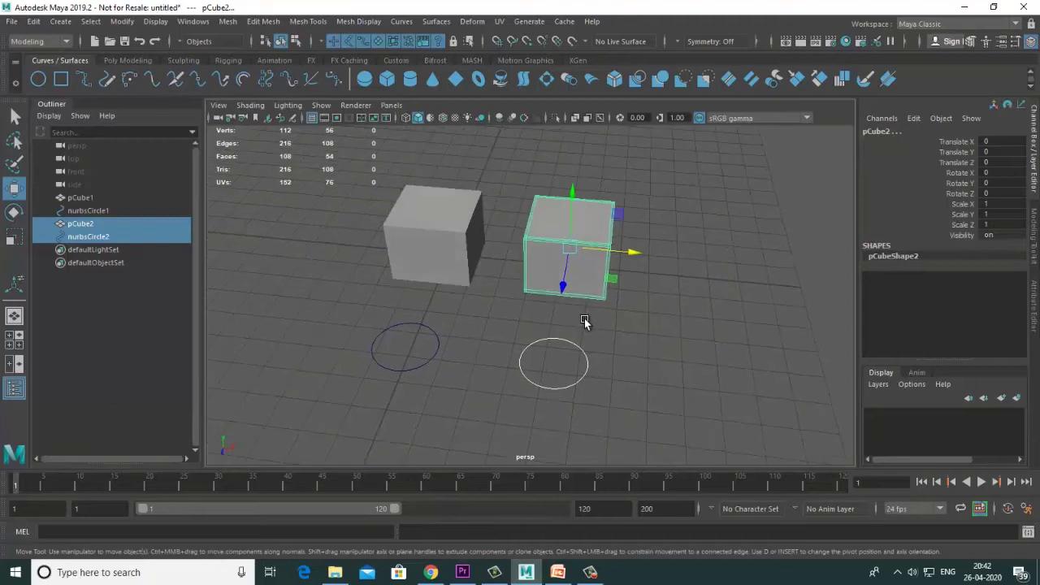
Step: Rename the original cube as Connection_Editor
{"action": "left_click", "coordinate": [475, 252]}
{"action": "left_click_drag", "start_coordinate": [432, 267], "coordinate": [487, 253], "text": "alt"}
{"action": "double_click", "coordinate": [876, 133]}
{"action": "type", "text": "Conn"}
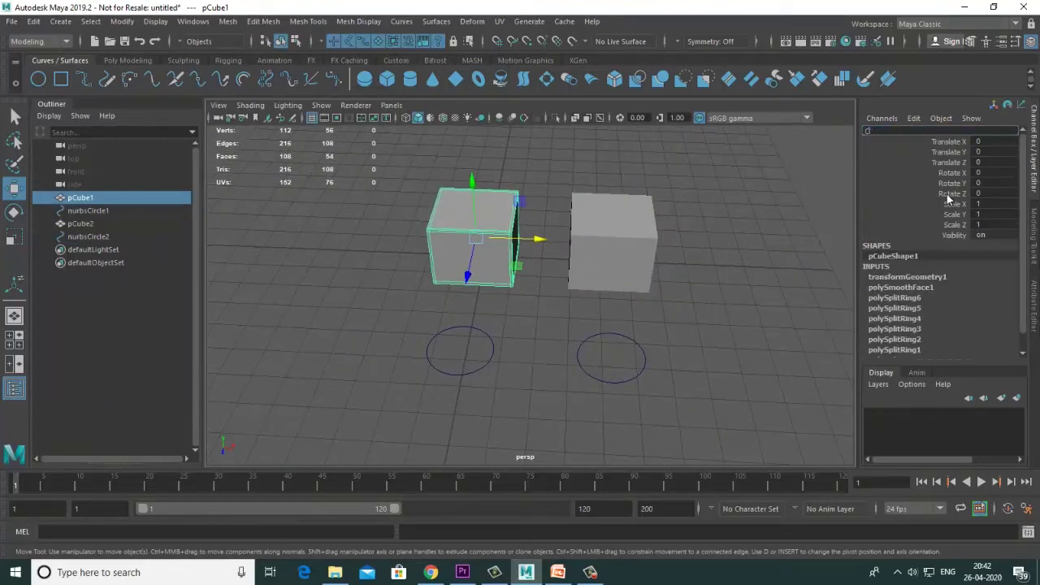
{"action": "type", "text": "ection_Editor"}
{"action": "key", "text": "Return"}
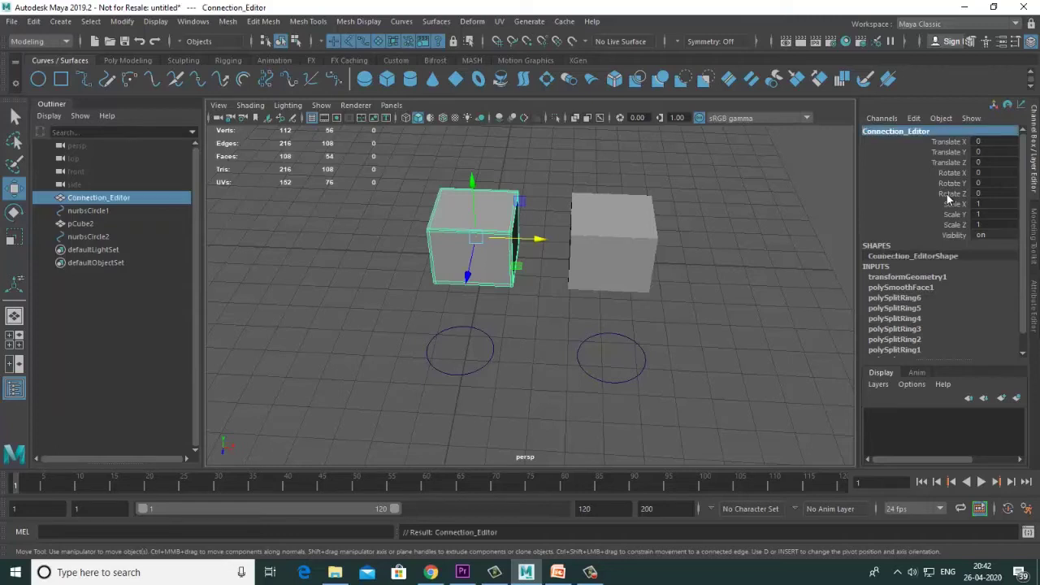
Step: Rename the duplicated cube as Set_Driven_Key
{"action": "left_click", "coordinate": [629, 251]}
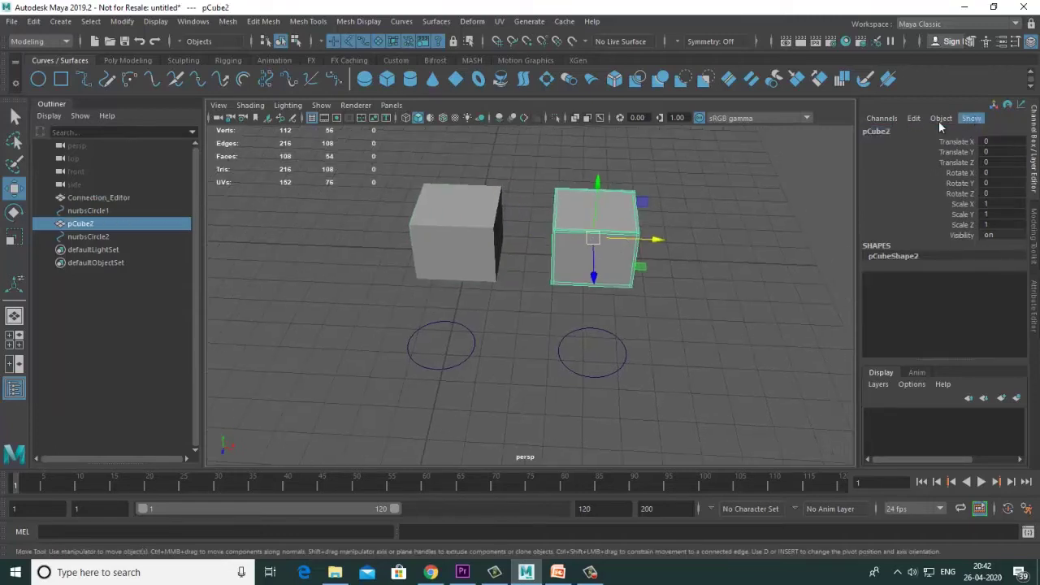
{"action": "double_click", "coordinate": [878, 131]}
{"action": "type", "text": "Se"}
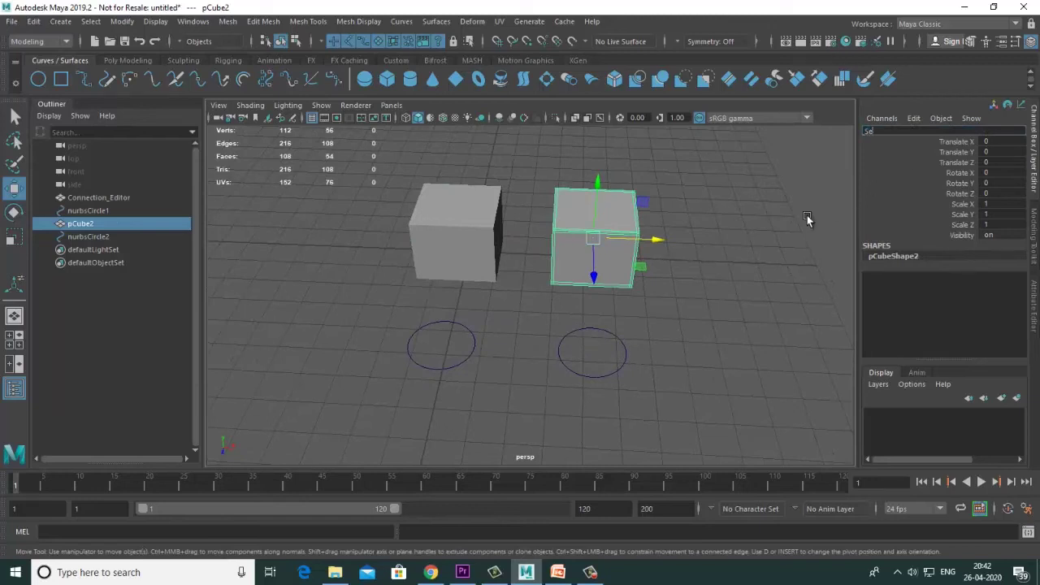
{"action": "type", "text": "l Driven Key"}
{"action": "key", "text": "Return"}
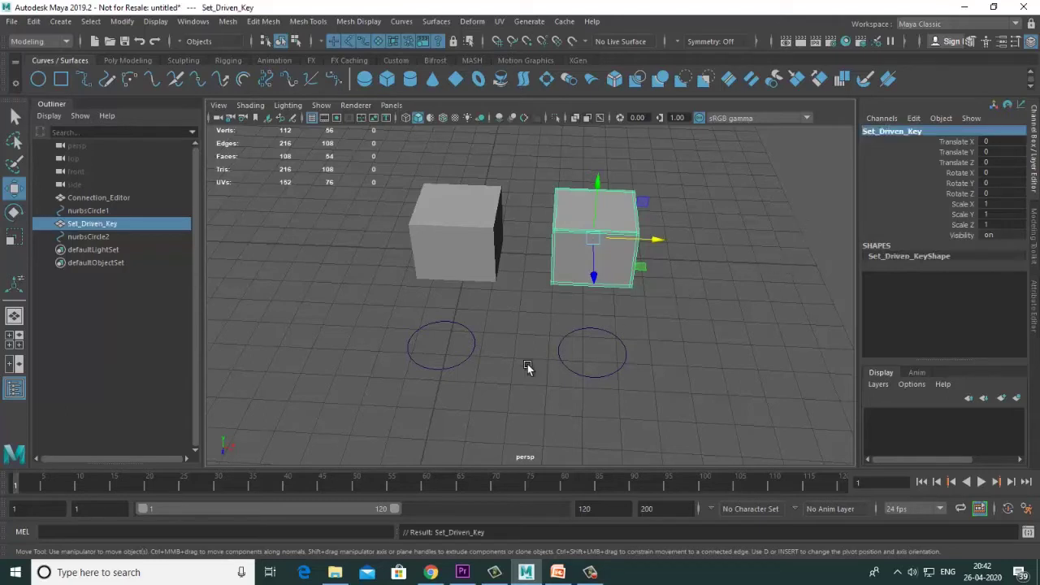
Step: Rename the circle in front of the Connection_Editor cube as Connection_CTRL
{"action": "left_click", "coordinate": [428, 368]}
{"action": "middle_click_drag", "start_coordinate": [765, 257], "coordinate": [805, 250], "text": "alt"}
{"action": "left_click", "coordinate": [887, 132]}
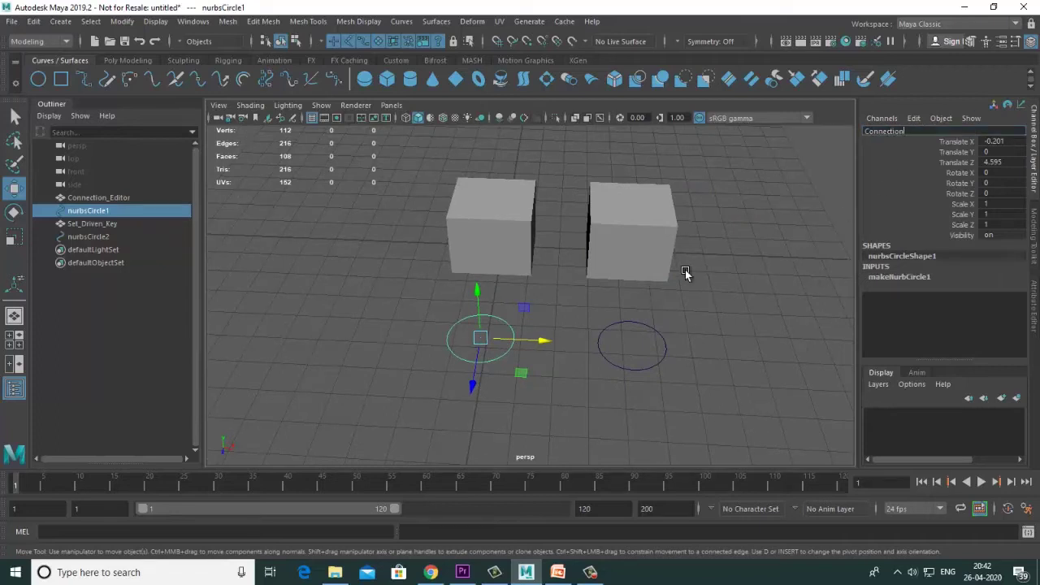
{"action": "type", "text": "Connection_CTRL"}
{"action": "key", "text": "Return"}
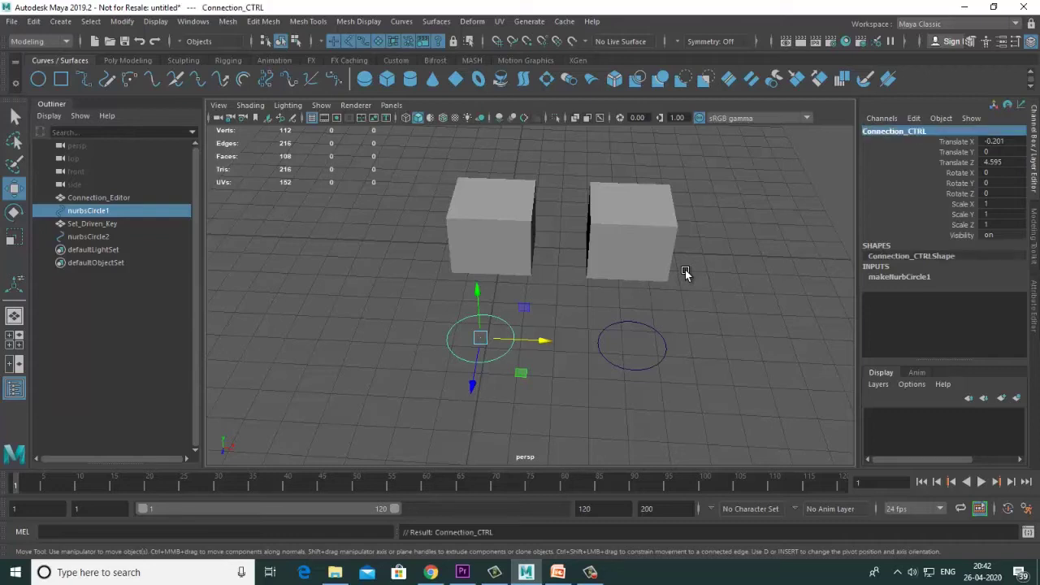
Step: Rename the circle in front of the Set_Driven_Key cube as Set_Driven_CTRL
{"action": "middle_click_drag", "start_coordinate": [719, 345], "coordinate": [577, 350], "text": "alt"}
{"action": "left_click", "coordinate": [617, 335]}
{"action": "left_click", "coordinate": [892, 131]}
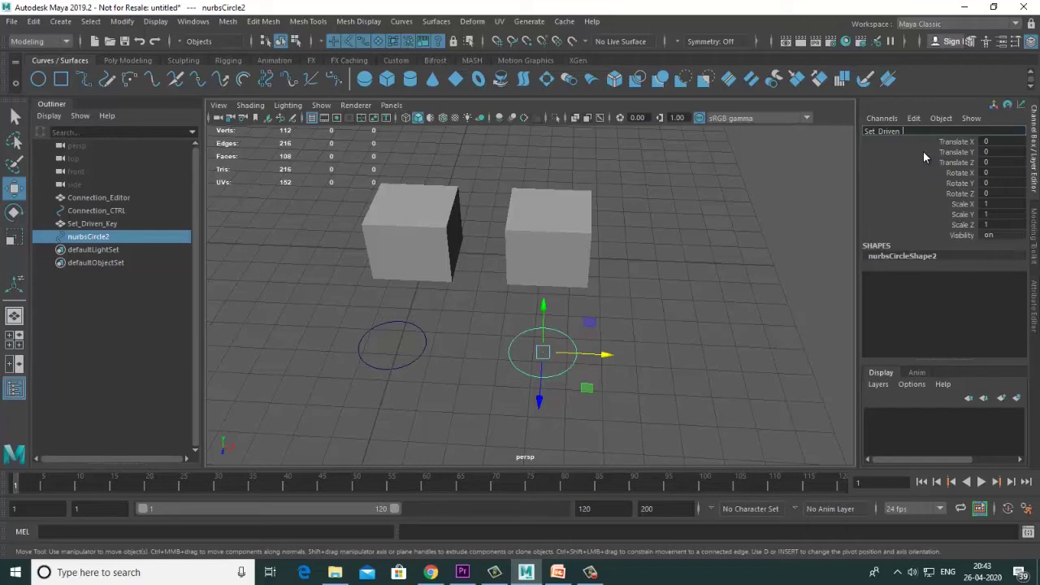
{"action": "key", "text": "Return"}
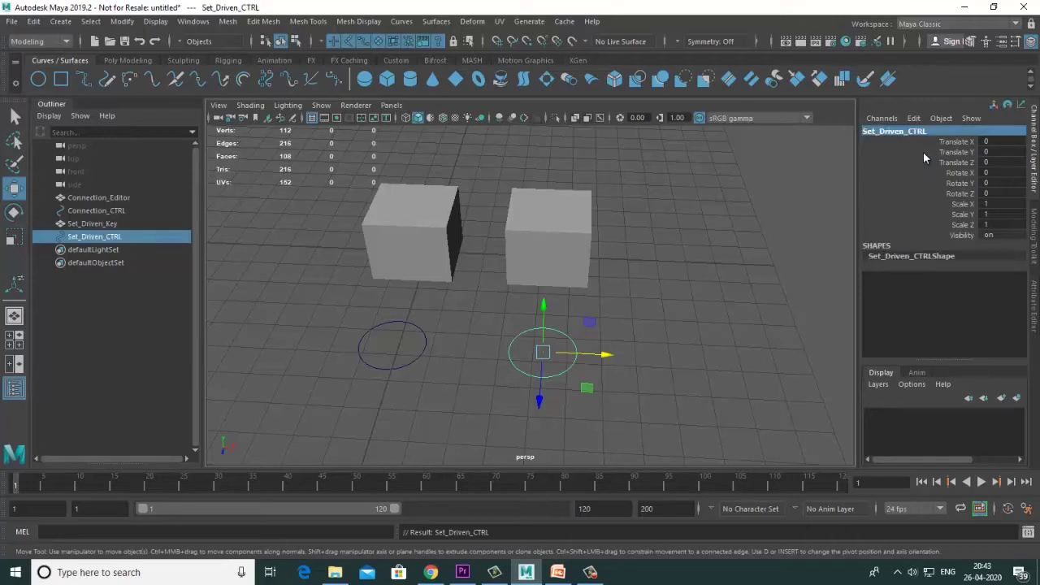
{"action": "left_click", "coordinate": [591, 572]}
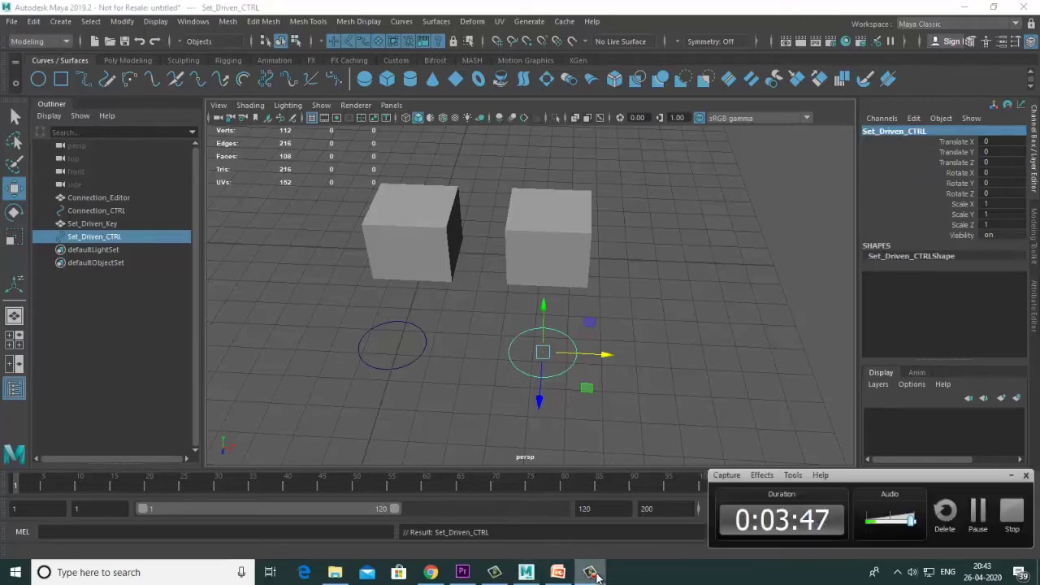
{"action": "left_click", "coordinate": [596, 574]}
{"action": "scroll", "coordinate": [512, 293], "scroll_direction": "down", "scroll_amount": 4}
{"action": "left_click_drag", "start_coordinate": [510, 294], "coordinate": [461, 271], "text": "alt"}
{"action": "scroll", "coordinate": [459, 271], "scroll_direction": "up", "scroll_amount": 4}
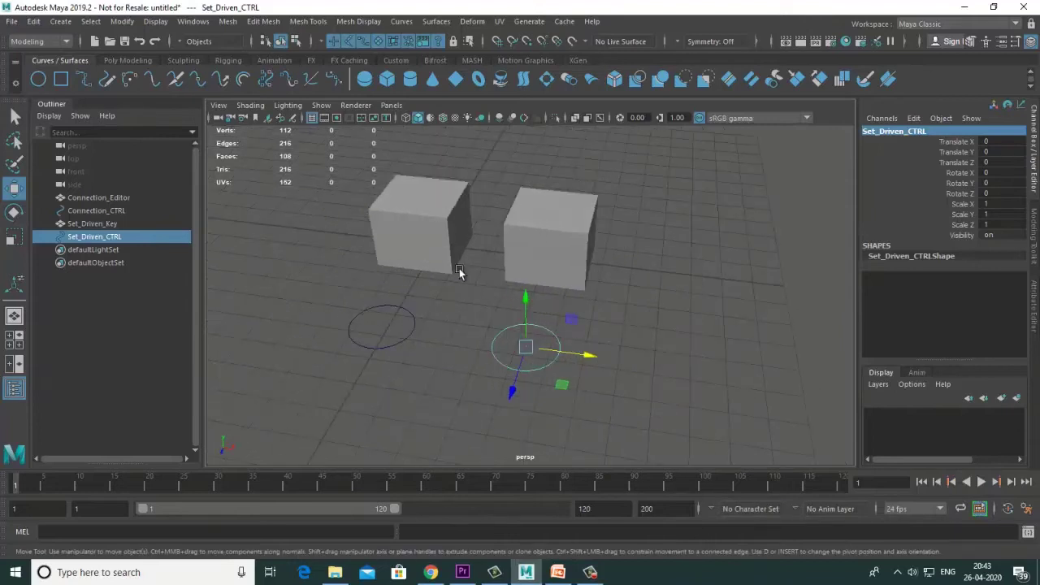
{"action": "middle_click_drag", "start_coordinate": [459, 269], "coordinate": [496, 288], "text": "alt"}
{"action": "left_click", "coordinate": [483, 260]}
{"action": "middle_click_drag", "start_coordinate": [599, 323], "coordinate": [578, 316], "text": "alt"}
{"action": "left_click_drag", "start_coordinate": [578, 316], "coordinate": [587, 301], "text": "alt"}
Step: Apply Smooth to the Set_Driven_Key cube with the divisions set to 0 and clear the selection
{"action": "left_click", "coordinate": [595, 273]}
{"action": "middle_click_drag", "start_coordinate": [741, 285], "coordinate": [717, 302], "text": "alt"}
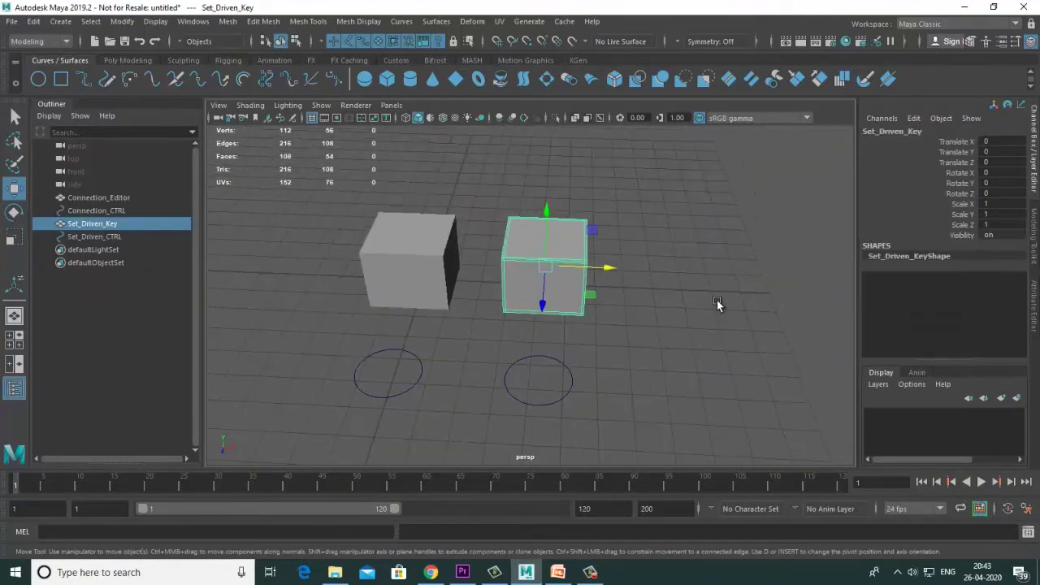
{"action": "left_click", "coordinate": [226, 22]}
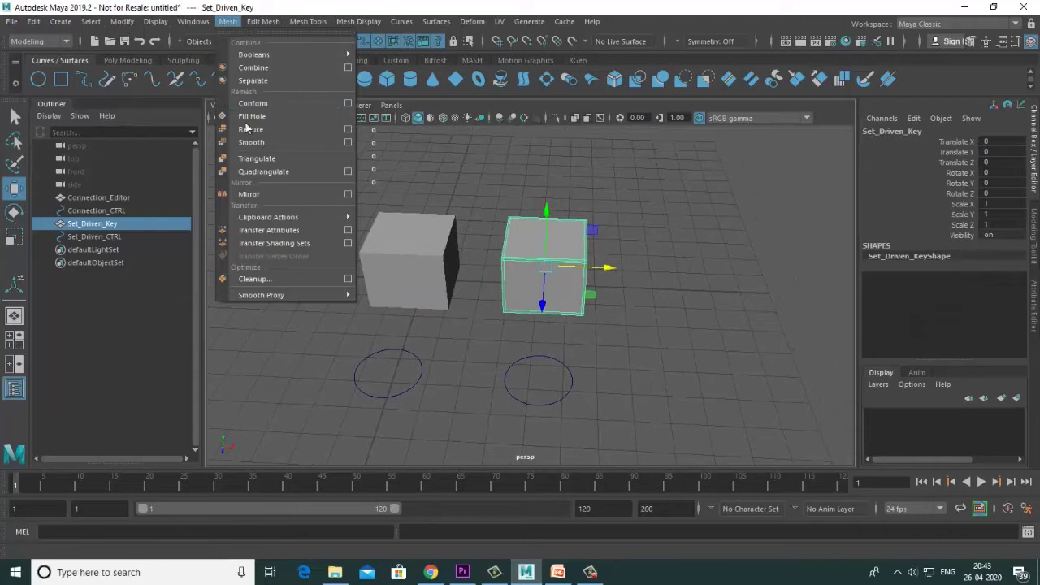
{"action": "left_click", "coordinate": [258, 143]}
{"action": "left_click", "coordinate": [657, 324]}
{"action": "left_click", "coordinate": [518, 308]}
{"action": "type", "text": "0"}
{"action": "key", "text": "Return"}
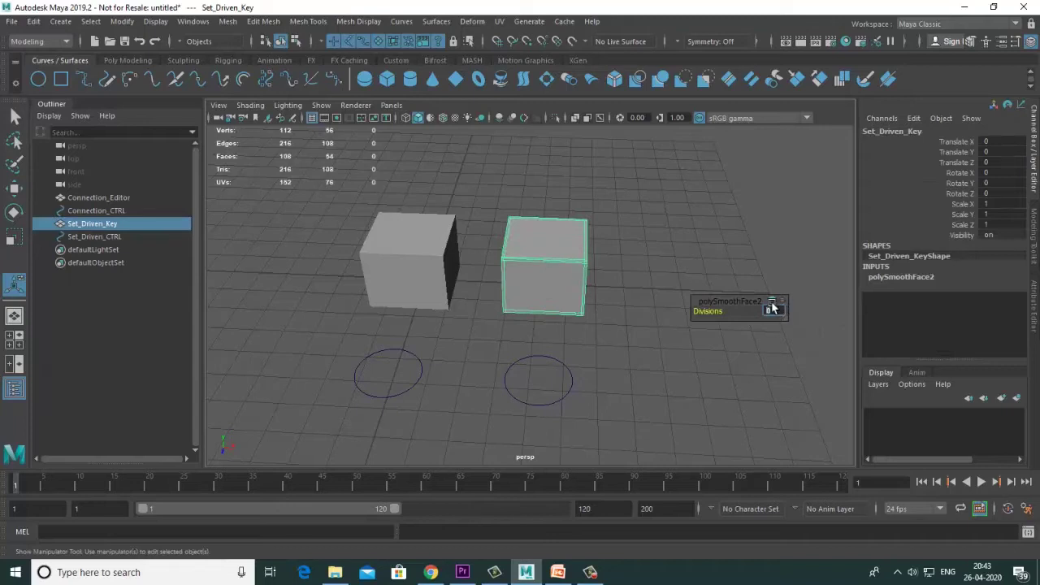
{"action": "left_click", "coordinate": [579, 208]}
Step: Open the Connection Editor and move its window aside so that both cubes and circles stay in view
{"action": "scroll", "coordinate": [575, 202], "scroll_direction": "down", "scroll_amount": 5}
{"action": "left_click_drag", "start_coordinate": [573, 198], "coordinate": [547, 300], "text": "alt"}
{"action": "left_click", "coordinate": [193, 21]}
{"action": "mouse_move", "coordinate": [235, 112]}
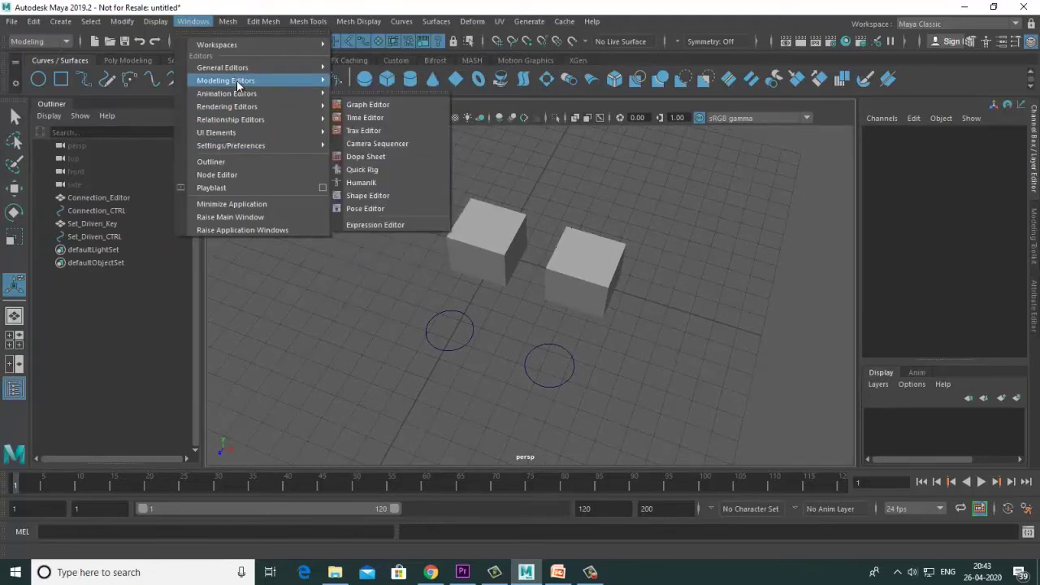
{"action": "mouse_move", "coordinate": [236, 67]}
{"action": "left_click", "coordinate": [354, 226]}
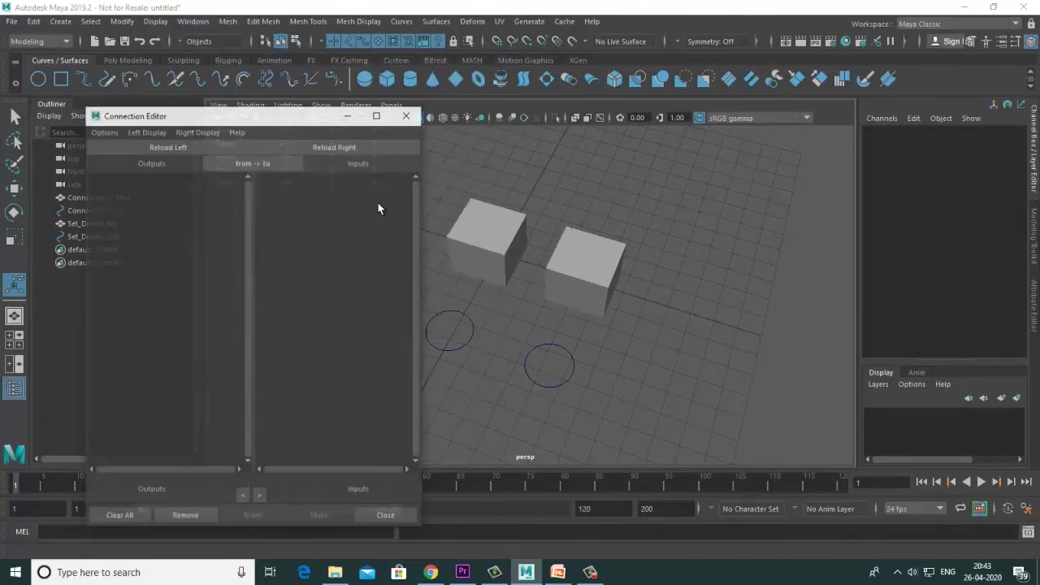
{"action": "left_click_drag", "start_coordinate": [286, 121], "coordinate": [220, 223]}
{"action": "left_click_drag", "start_coordinate": [585, 276], "coordinate": [569, 294], "text": "alt"}
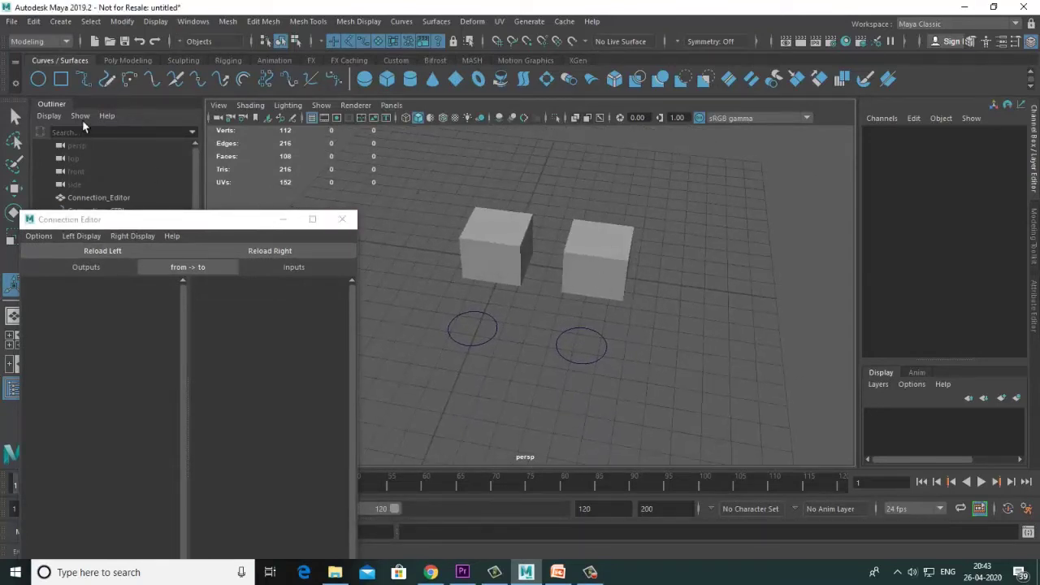
Step: Switch to the Animation menu set, open Set Driven Key, and arrange its window and the Connection Editor on either side of the cubes
{"action": "left_click", "coordinate": [36, 41]}
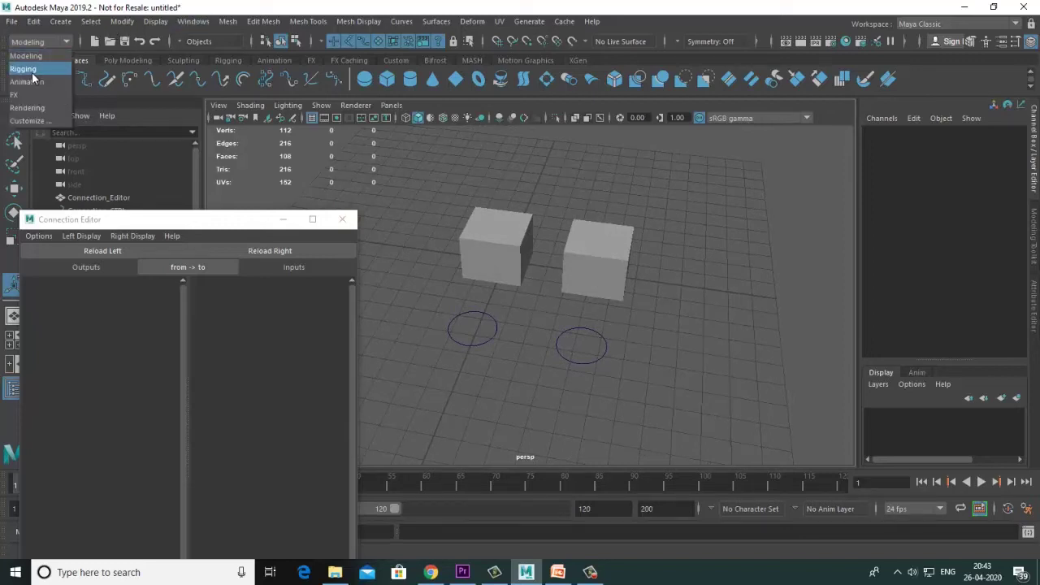
{"action": "left_click", "coordinate": [37, 81]}
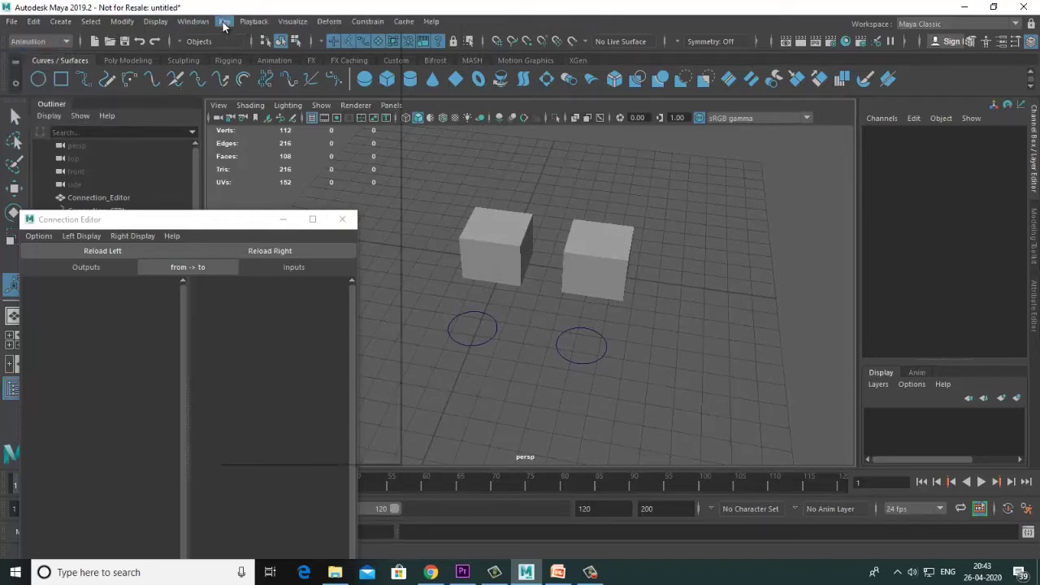
{"action": "left_click", "coordinate": [224, 21]}
{"action": "mouse_move", "coordinate": [271, 132]}
{"action": "left_click", "coordinate": [502, 144]}
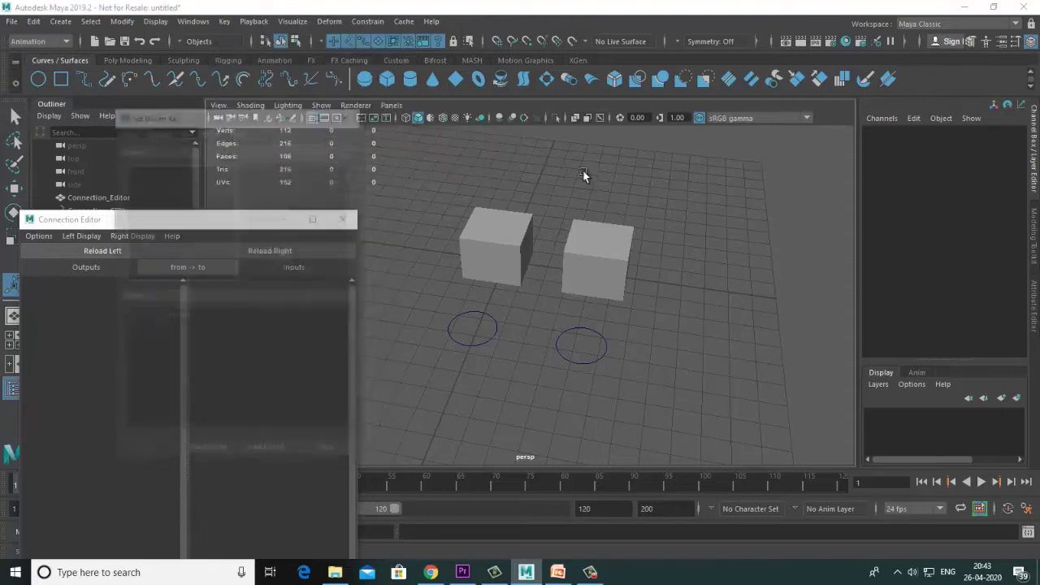
{"action": "left_click_drag", "start_coordinate": [254, 106], "coordinate": [841, 177]}
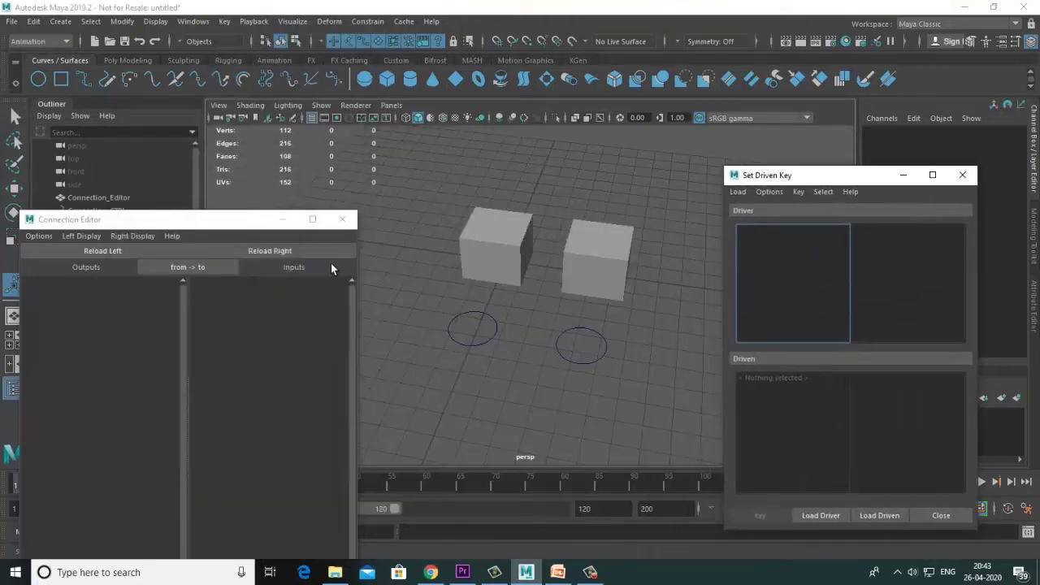
{"action": "left_click_drag", "start_coordinate": [209, 233], "coordinate": [233, 155]}
Step: Load the Connection_CTRL circle as the output object and the Connection_Editor cube as the input object in the Connection Editor
{"action": "left_click", "coordinate": [522, 306]}
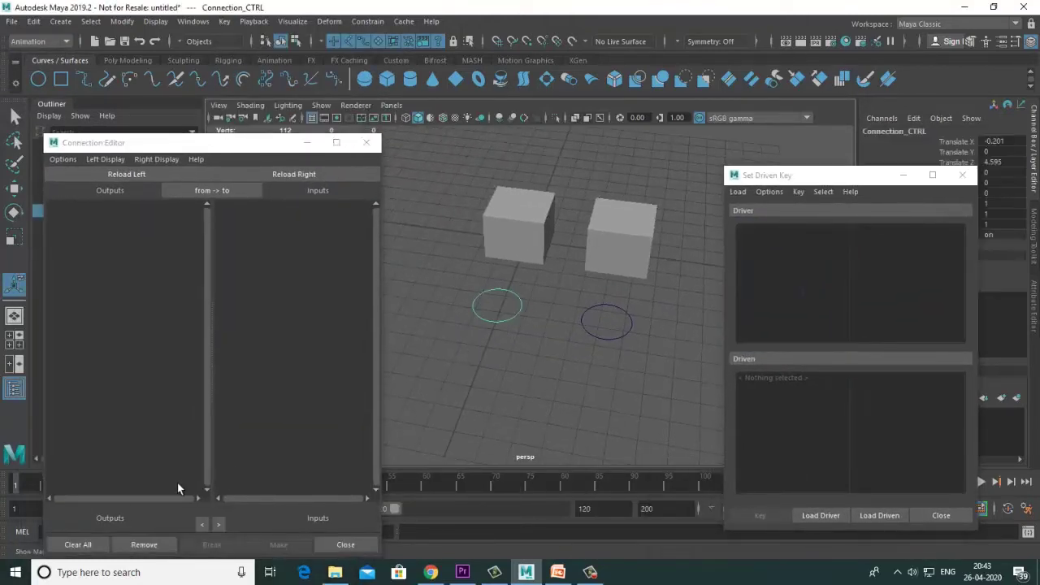
{"action": "left_click", "coordinate": [127, 174]}
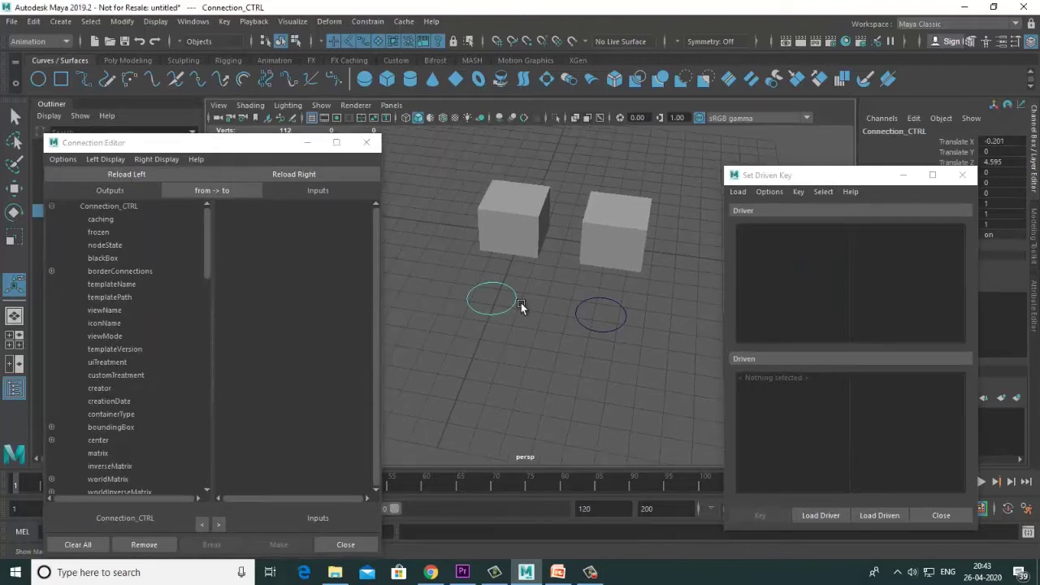
{"action": "middle_click_drag", "start_coordinate": [513, 308], "coordinate": [506, 305], "text": "alt"}
{"action": "left_click", "coordinate": [516, 228]}
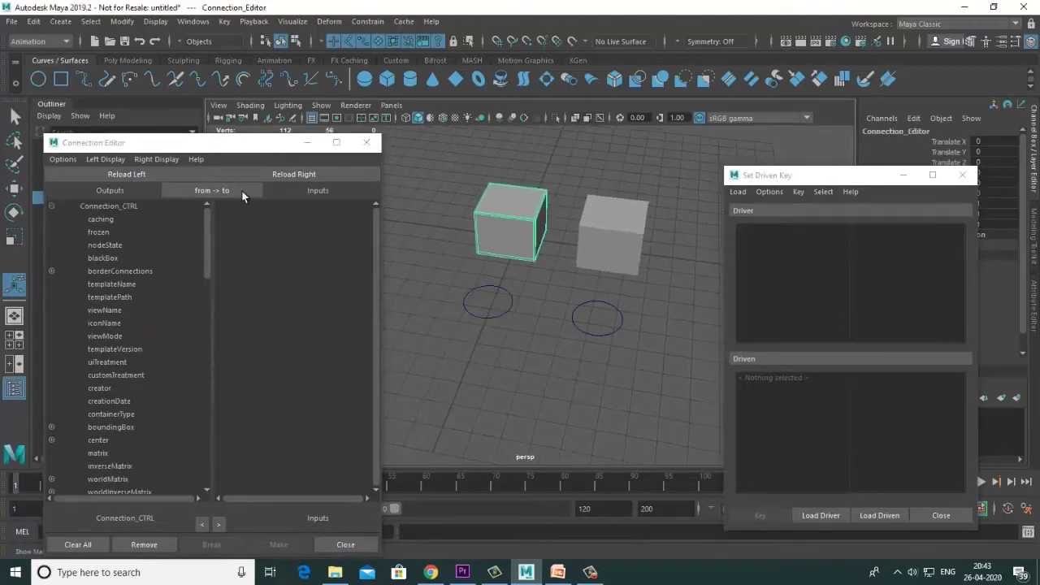
{"action": "left_click", "coordinate": [283, 174]}
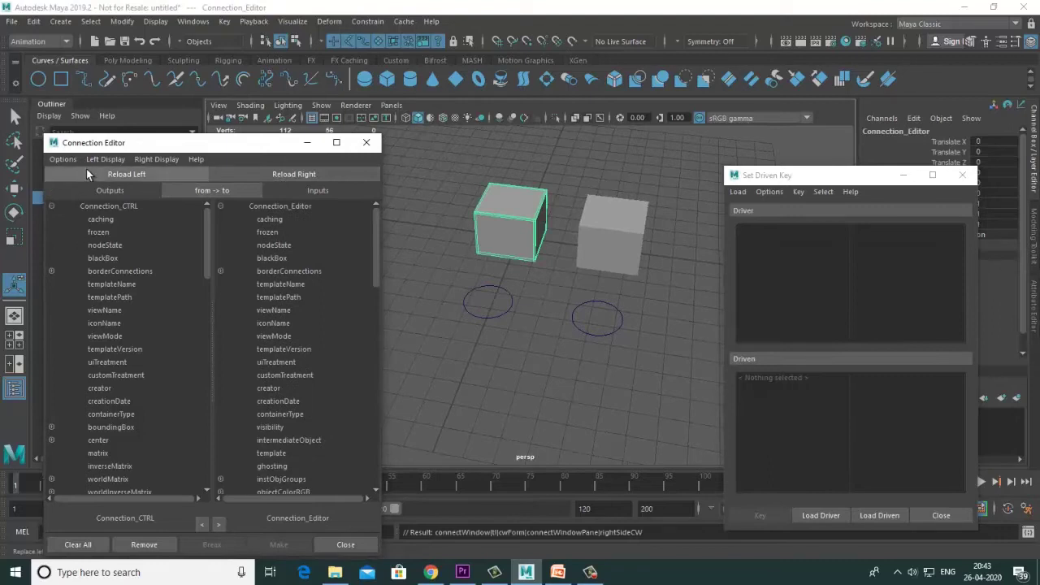
Step: Hide the non-keyable attributes for both the output and input lists of the Connection Editor
{"action": "left_click", "coordinate": [106, 159]}
{"action": "left_click", "coordinate": [116, 240]}
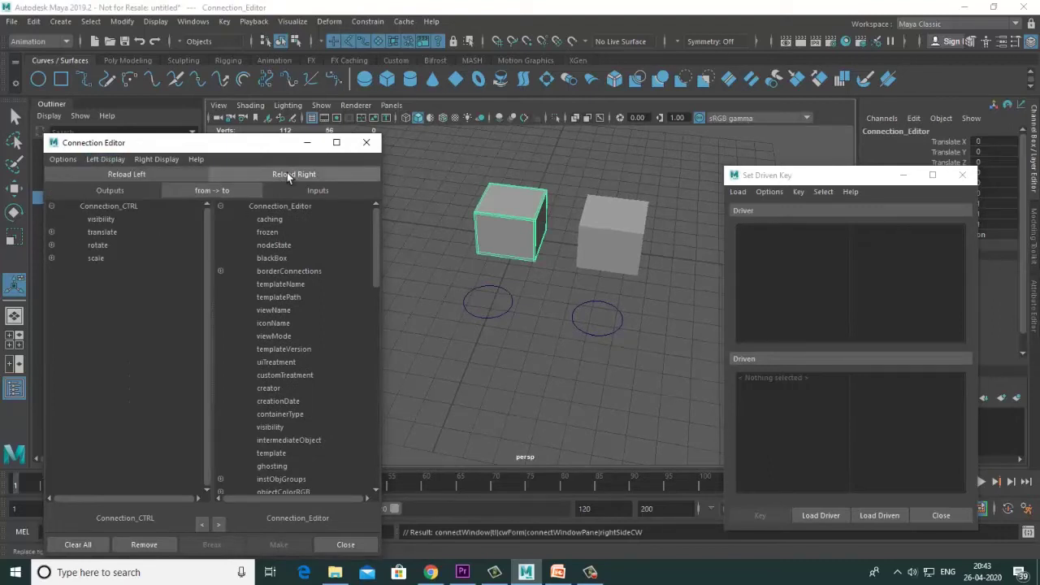
{"action": "left_click", "coordinate": [159, 160]}
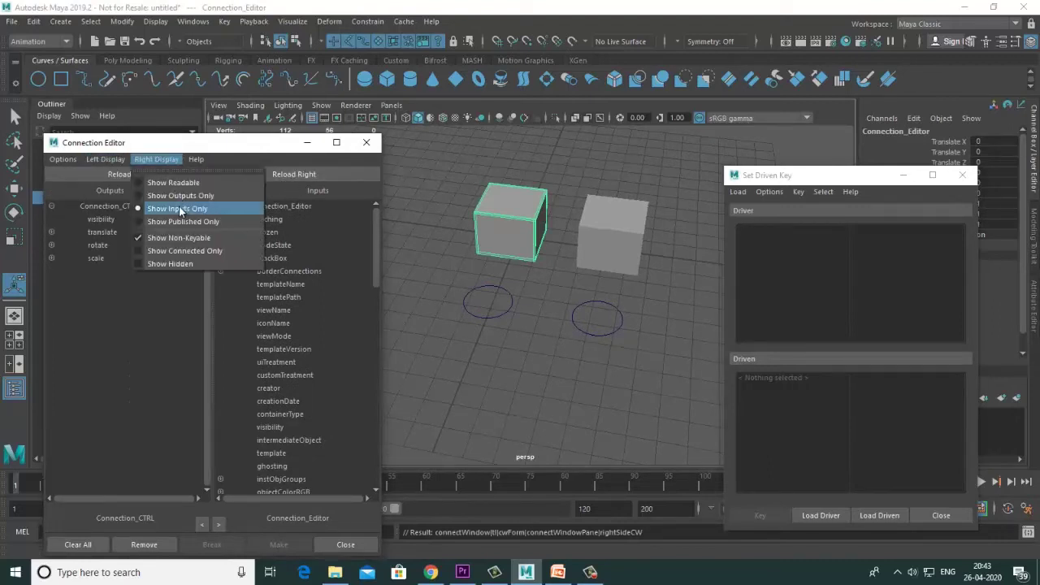
{"action": "left_click", "coordinate": [175, 237]}
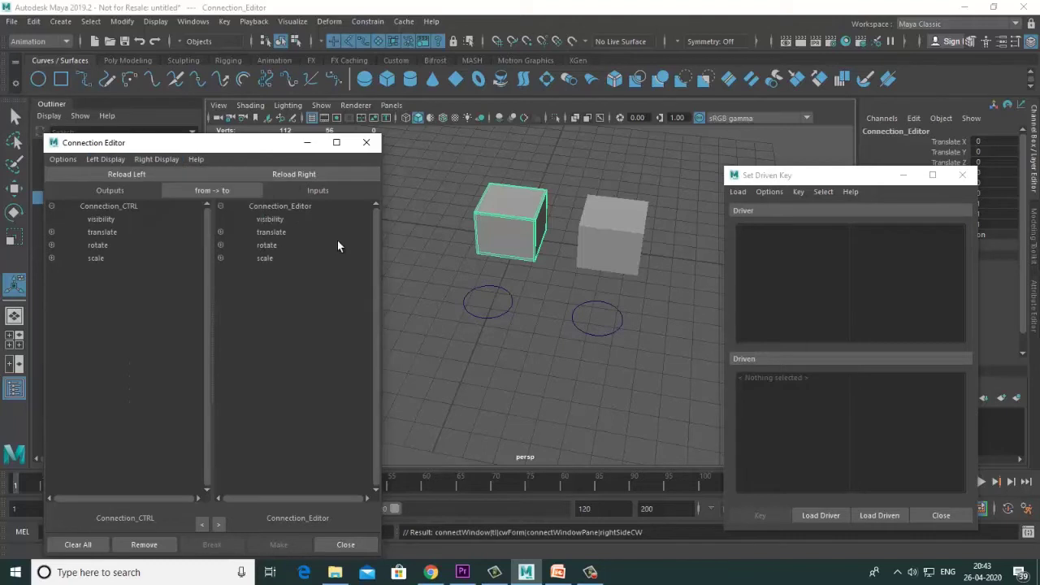
Step: Freeze the transformations of the Connection_CTRL circle
{"action": "left_click", "coordinate": [493, 300]}
{"action": "left_click", "coordinate": [487, 315]}
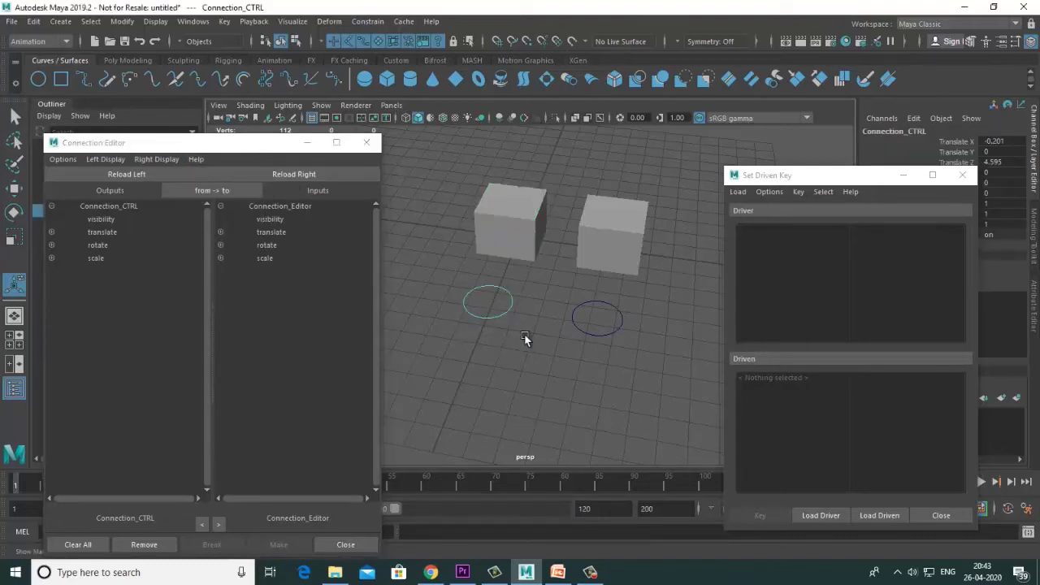
{"action": "scroll", "coordinate": [511, 313], "scroll_direction": "up", "scroll_amount": 3}
{"action": "key", "text": "w"}
{"action": "left_click_drag", "start_coordinate": [553, 319], "coordinate": [525, 311]}
{"action": "key", "text": "ctrl+z"}
{"action": "middle_click_drag", "start_coordinate": [561, 339], "coordinate": [542, 335], "text": "alt"}
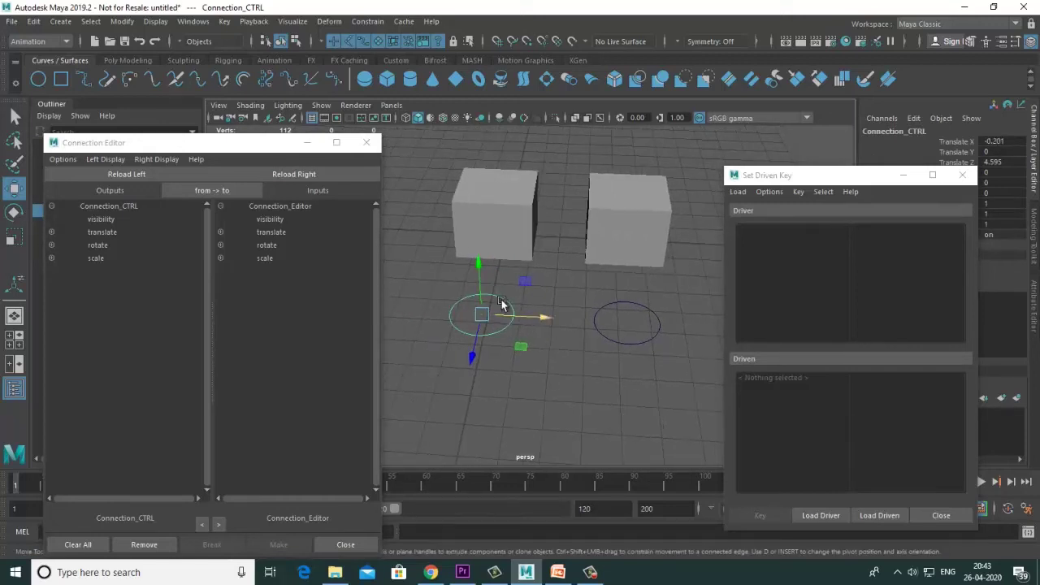
{"action": "left_click", "coordinate": [126, 22]}
{"action": "left_click", "coordinate": [159, 80]}
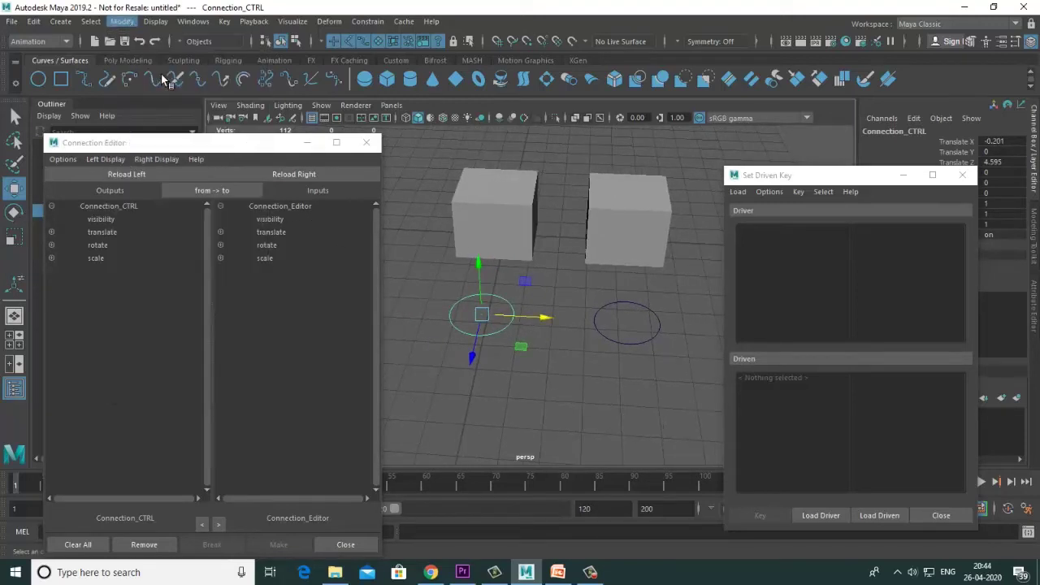
Step: Try moving the Connection_CTRL circle along X and undo the move
{"action": "middle_click_drag", "start_coordinate": [537, 335], "coordinate": [517, 330], "text": "alt"}
{"action": "left_click", "coordinate": [631, 332]}
{"action": "left_click", "coordinate": [495, 313]}
{"action": "middle_click_drag", "start_coordinate": [395, 309], "coordinate": [418, 310], "text": "alt"}
{"action": "left_click_drag", "start_coordinate": [540, 313], "coordinate": [599, 319]}
{"action": "key", "text": "ctrl+z"}
Step: Reload the Connection Editor's input side with the Connection_Editor cube's polySmoothFace1 node, moving the Set Driven Key window clear of the channels
{"action": "left_click_drag", "start_coordinate": [515, 194], "coordinate": [511, 220], "text": "alt"}
{"action": "left_click", "coordinate": [512, 221]}
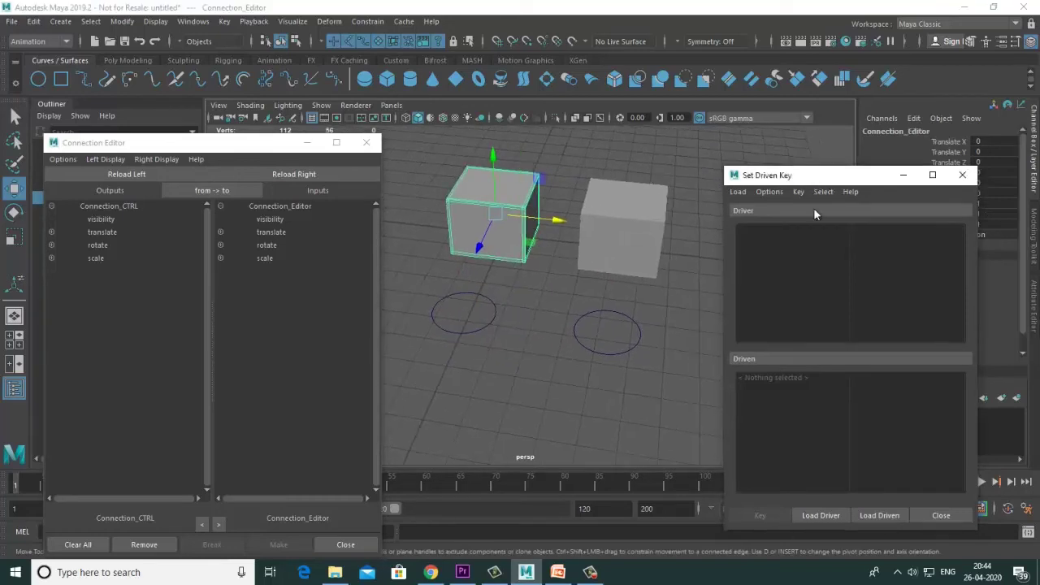
{"action": "left_click_drag", "start_coordinate": [817, 176], "coordinate": [776, 379]}
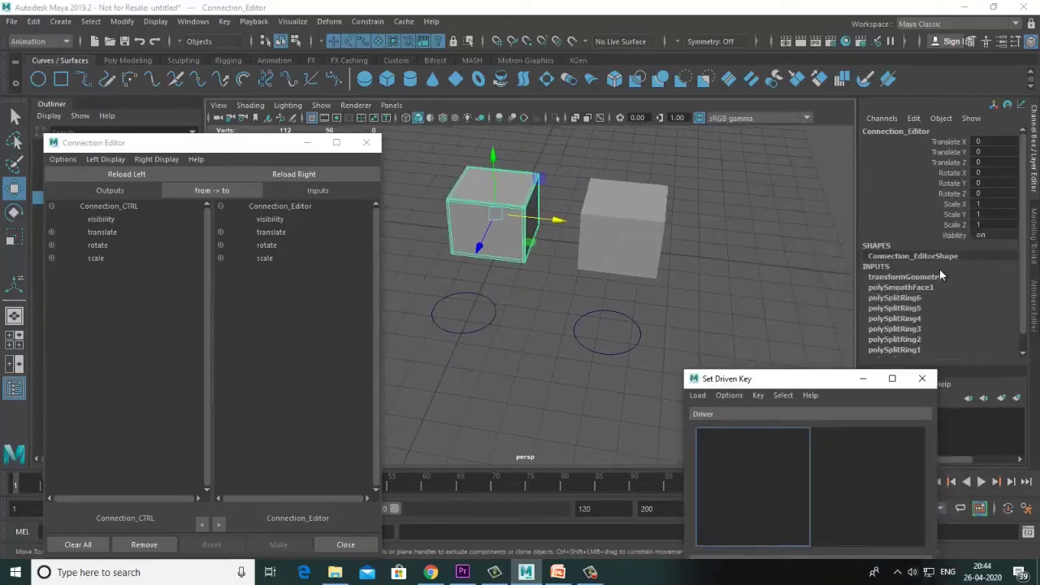
{"action": "left_click", "coordinate": [899, 284]}
{"action": "left_click", "coordinate": [294, 174]}
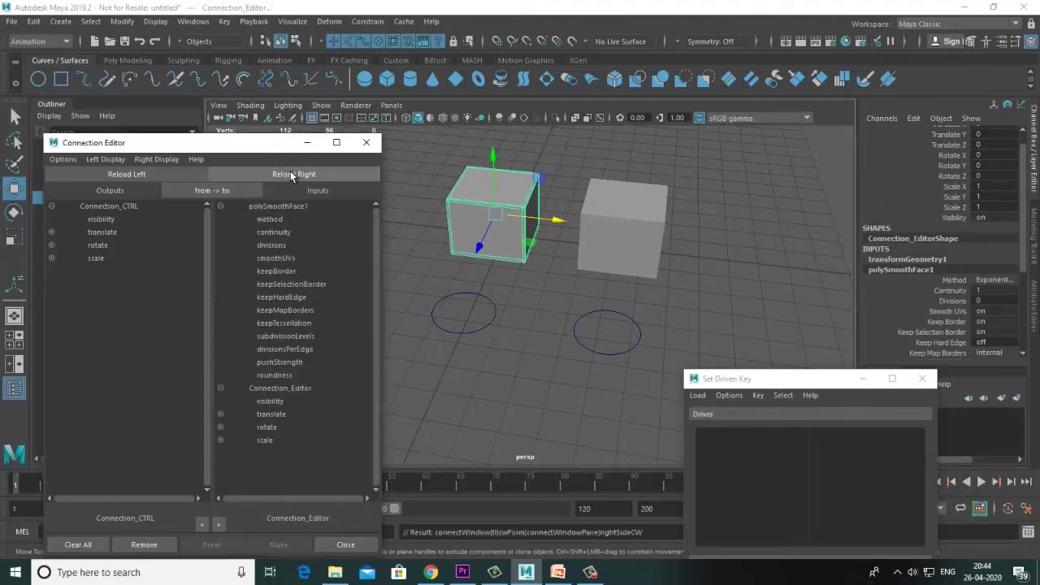
Step: Test a sideways move of Connection_CTRL before it is connected, and undo it
{"action": "left_click_drag", "start_coordinate": [230, 149], "coordinate": [242, 147]}
{"action": "left_click_drag", "start_coordinate": [637, 362], "coordinate": [577, 328], "text": "alt"}
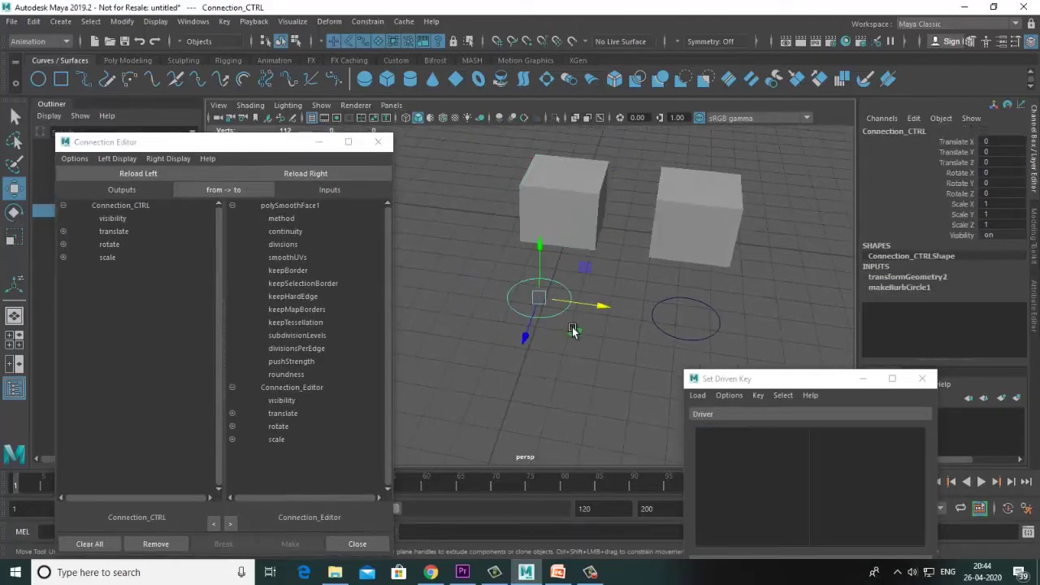
{"action": "middle_click_drag", "start_coordinate": [573, 327], "coordinate": [556, 328], "text": "alt"}
{"action": "left_click_drag", "start_coordinate": [581, 309], "coordinate": [602, 310]}
{"action": "key", "text": "ctrl+z"}
{"action": "middle_click_drag", "start_coordinate": [422, 336], "coordinate": [419, 320], "text": "alt"}
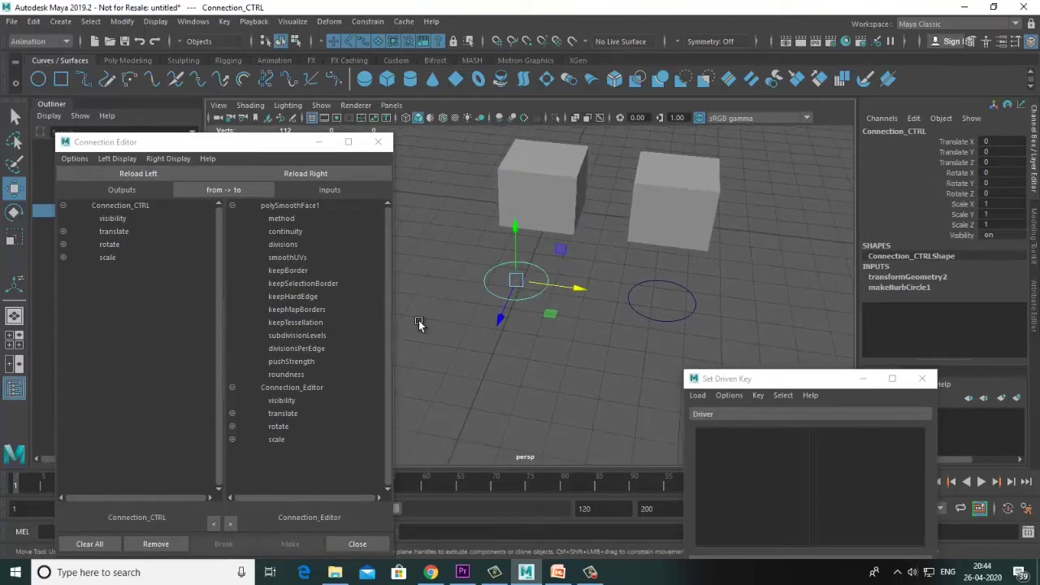
Step: Connect Connection_CTRL's translateX to the divisions of polySmoothFace1 and nudge the circle slightly along X
{"action": "left_click", "coordinate": [64, 232]}
{"action": "left_click", "coordinate": [123, 243]}
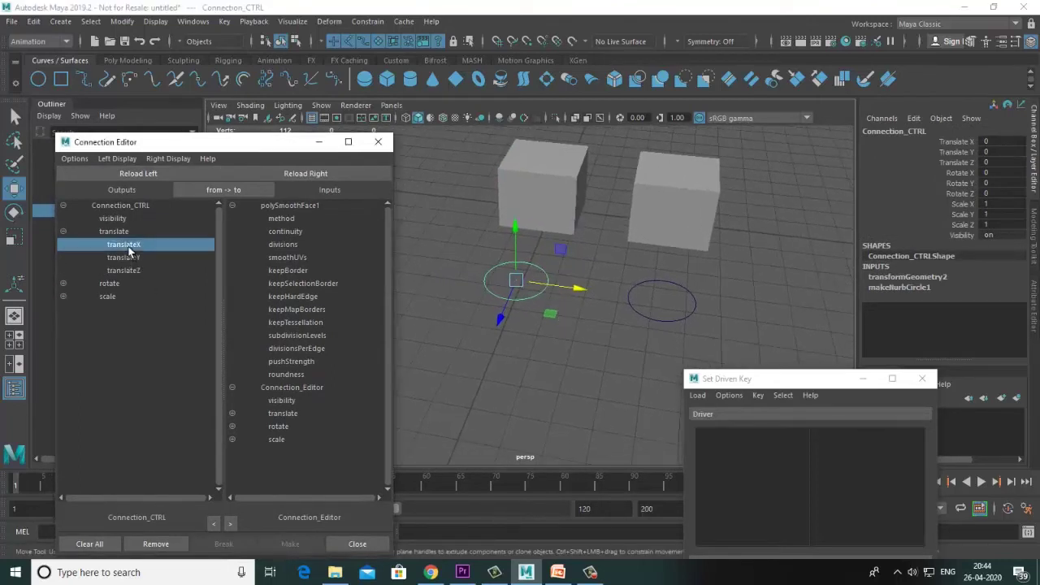
{"action": "middle_click_drag", "start_coordinate": [640, 319], "coordinate": [617, 328], "text": "alt"}
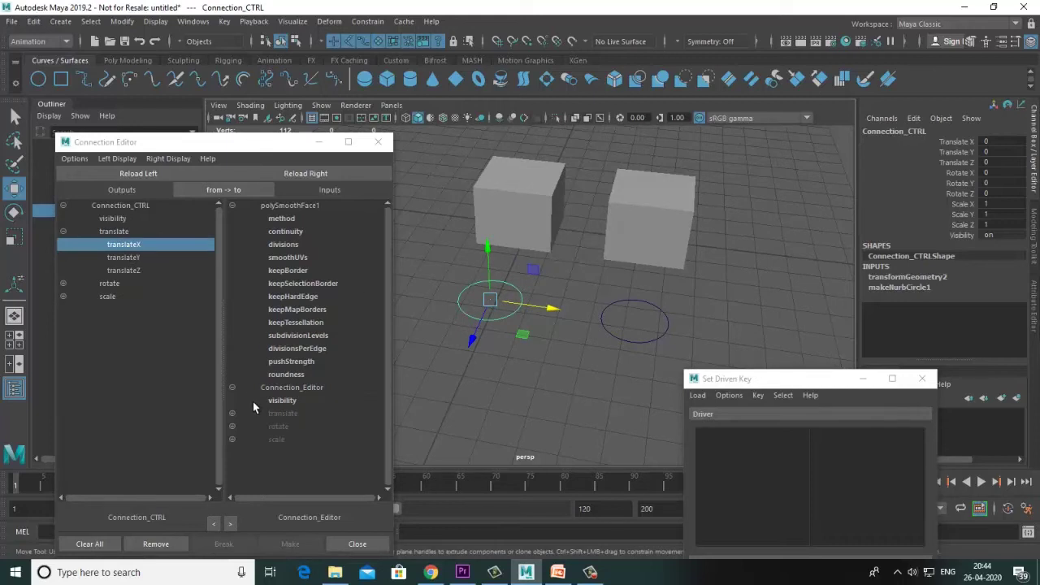
{"action": "left_click", "coordinate": [283, 244]}
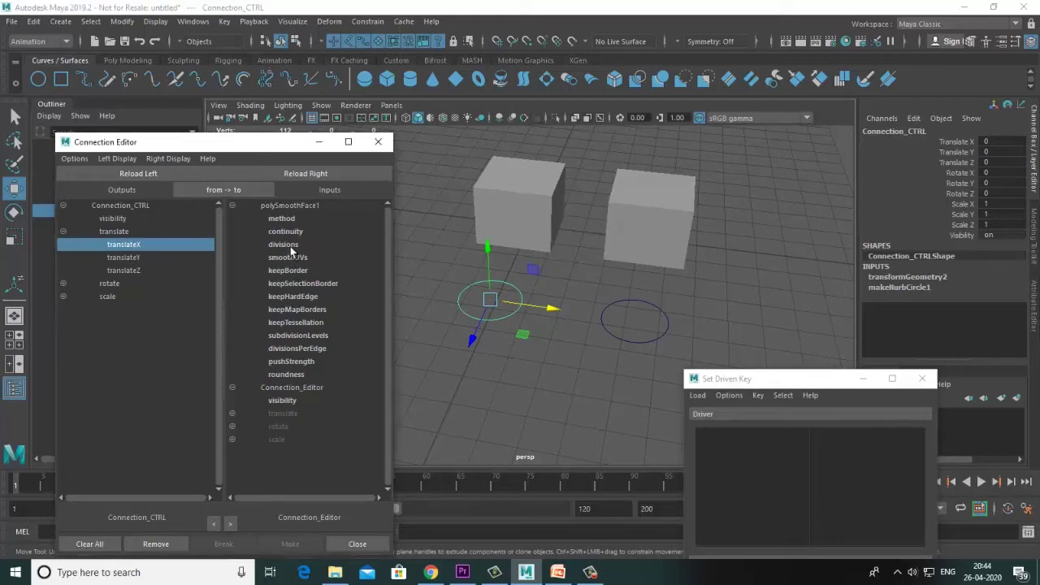
{"action": "left_click_drag", "start_coordinate": [549, 308], "coordinate": [553, 308]}
Step: Turn on Wireframe on Shaded in the perspective view, with the Connection Editor moved out of the way
{"action": "left_click_drag", "start_coordinate": [242, 145], "coordinate": [224, 190]}
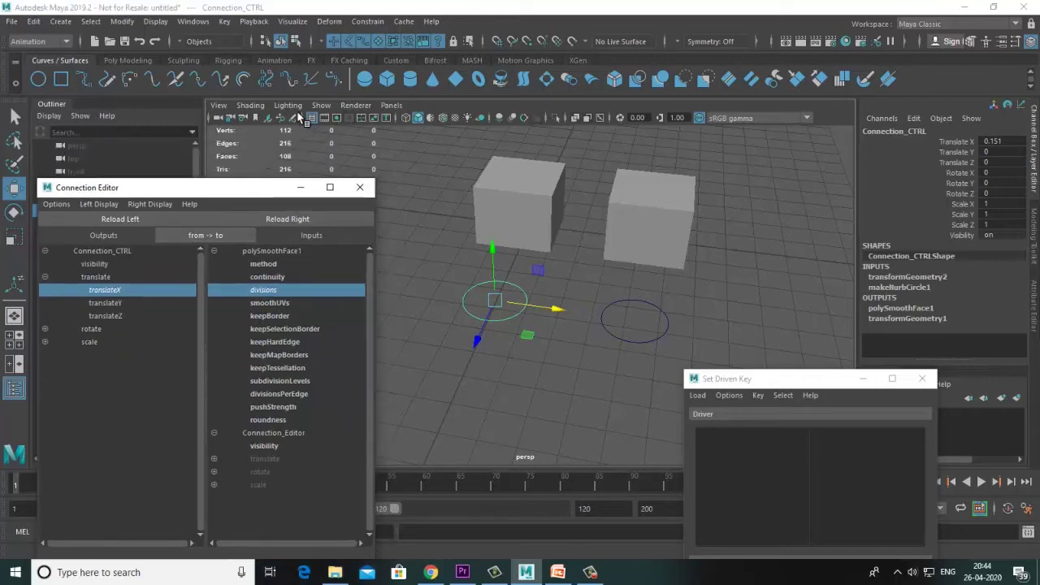
{"action": "left_click", "coordinate": [251, 105]}
{"action": "left_click", "coordinate": [290, 223]}
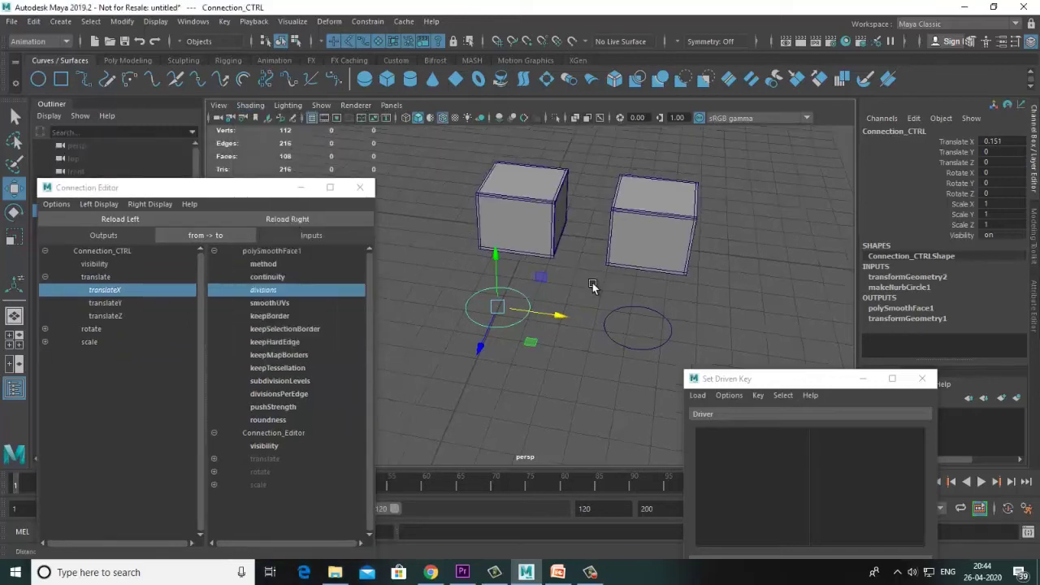
Step: Move Connection_CTRL along X to test the cube's smoothing, and set its Translate X to 0
{"action": "scroll", "coordinate": [592, 283], "scroll_direction": "up", "scroll_amount": 3}
{"action": "left_click_drag", "start_coordinate": [547, 320], "coordinate": [528, 328]}
{"action": "scroll", "coordinate": [542, 325], "scroll_direction": "down", "scroll_amount": 2}
{"action": "middle_click_drag", "start_coordinate": [491, 309], "coordinate": [500, 334], "text": "alt"}
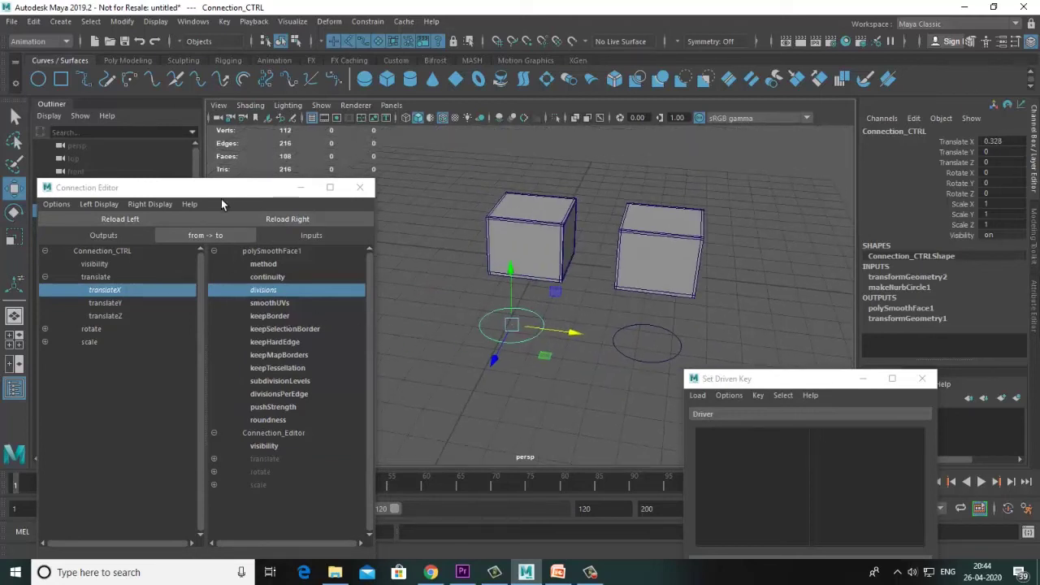
{"action": "left_click", "coordinate": [987, 140]}
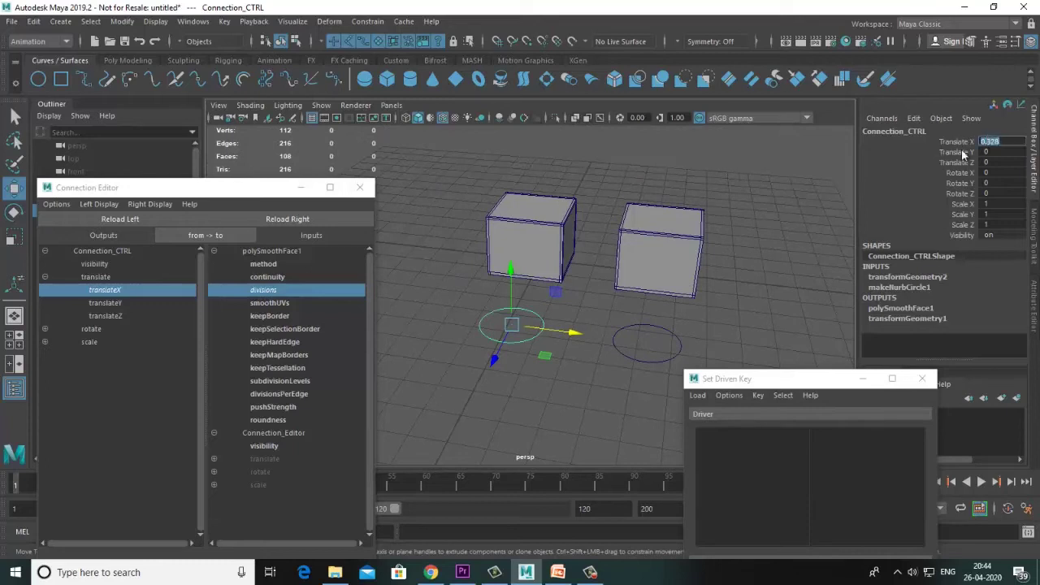
{"action": "type", "text": "0"}
{"action": "key", "text": "Return"}
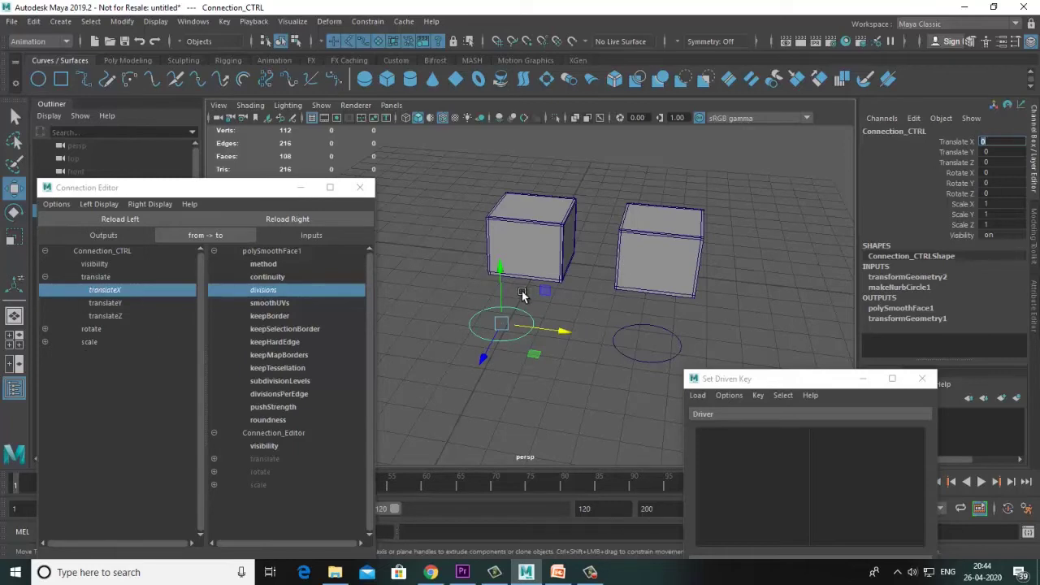
Step: Reload the Connection_Editor cube as the input object and connect Connection_CTRL's translateY to the cube's translateY
{"action": "left_click_drag", "start_coordinate": [494, 283], "coordinate": [499, 232]}
{"action": "key", "text": "ctrl+z"}
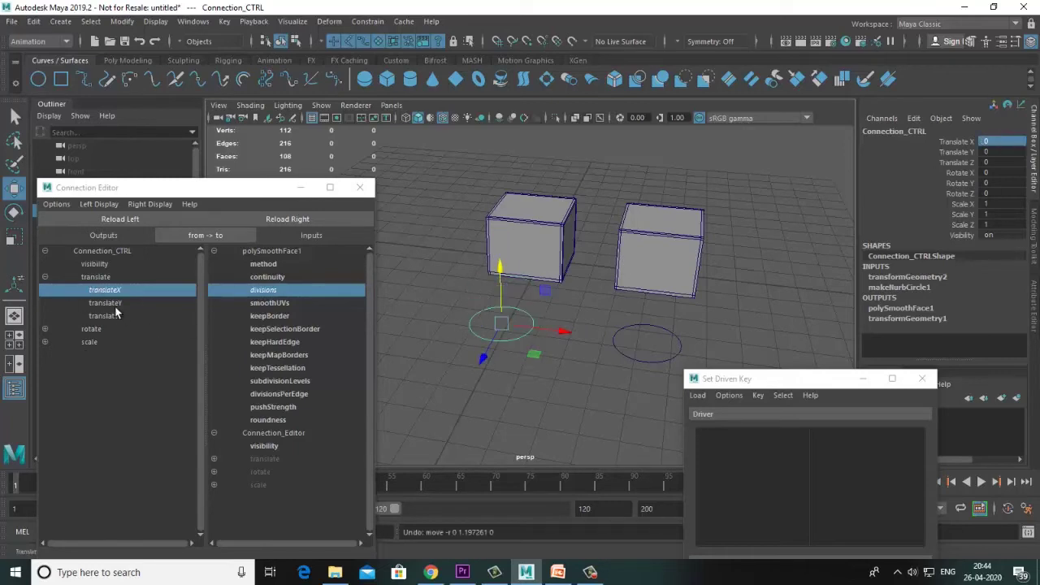
{"action": "left_click", "coordinate": [120, 303]}
{"action": "left_click", "coordinate": [573, 241]}
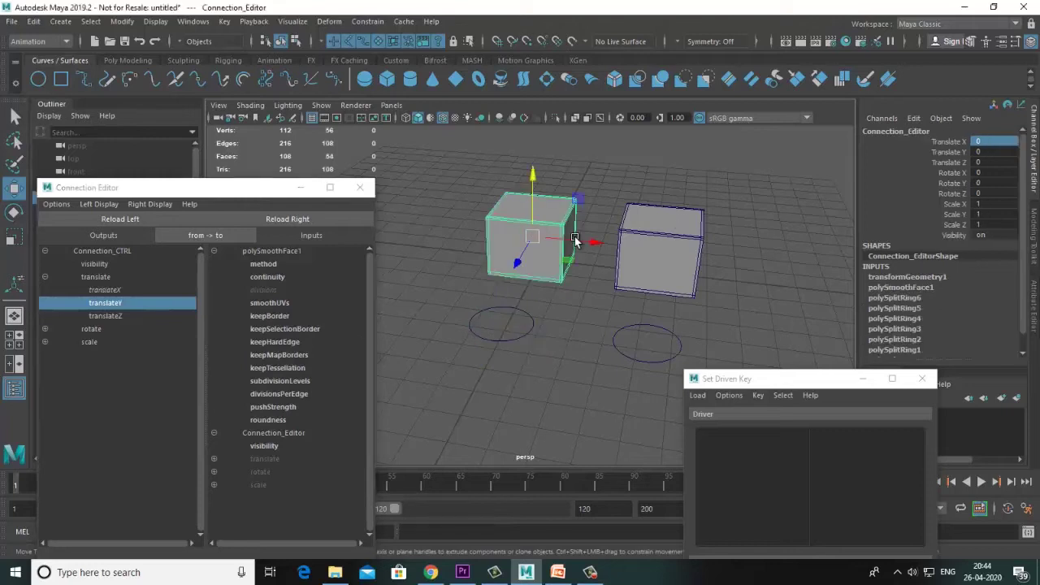
{"action": "left_click", "coordinate": [292, 219]}
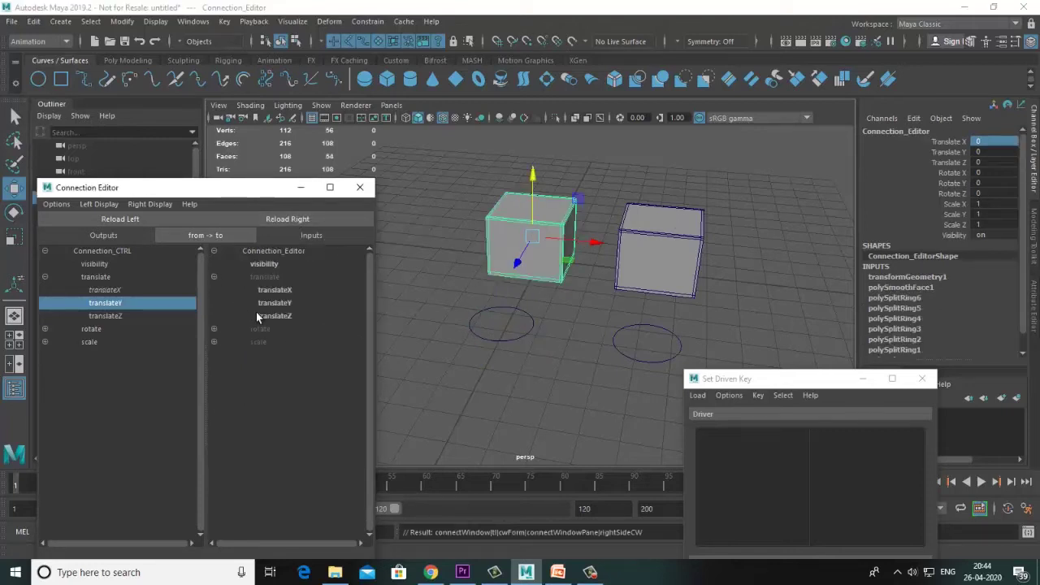
{"action": "left_click", "coordinate": [275, 303]}
Step: Raise Connection_CTRL along Y to test the translateY connection, and undo the move
{"action": "left_click", "coordinate": [505, 339]}
{"action": "left_click_drag", "start_coordinate": [502, 277], "coordinate": [485, 209]}
{"action": "key", "text": "ctrl+z"}
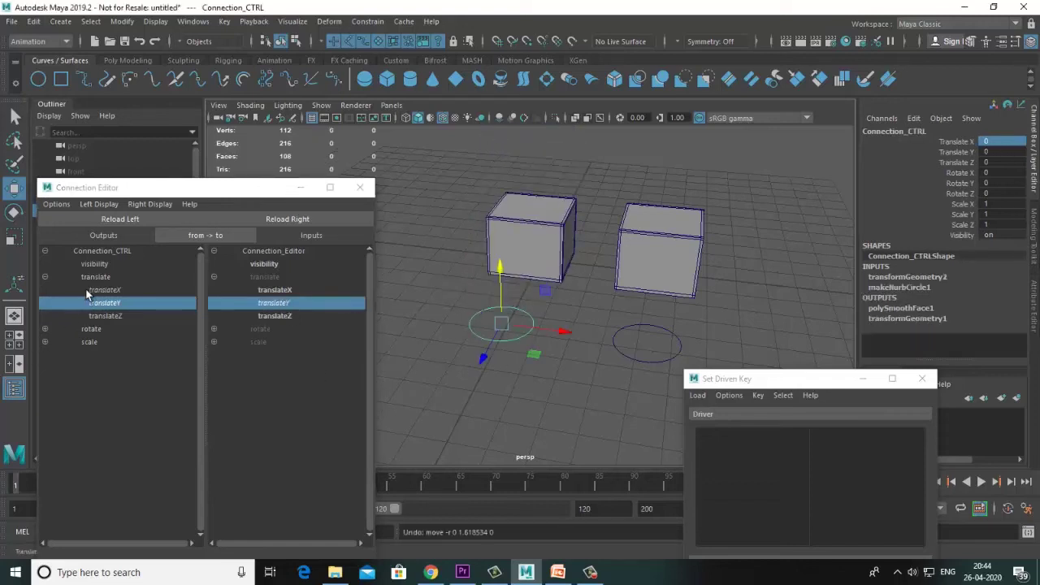
Step: Connect Connection_CTRL's rotateY to the Connection_Editor cube's rotateY after a trial rotation of the circle
{"action": "key", "text": "e"}
{"action": "left_click_drag", "start_coordinate": [490, 358], "coordinate": [512, 358]}
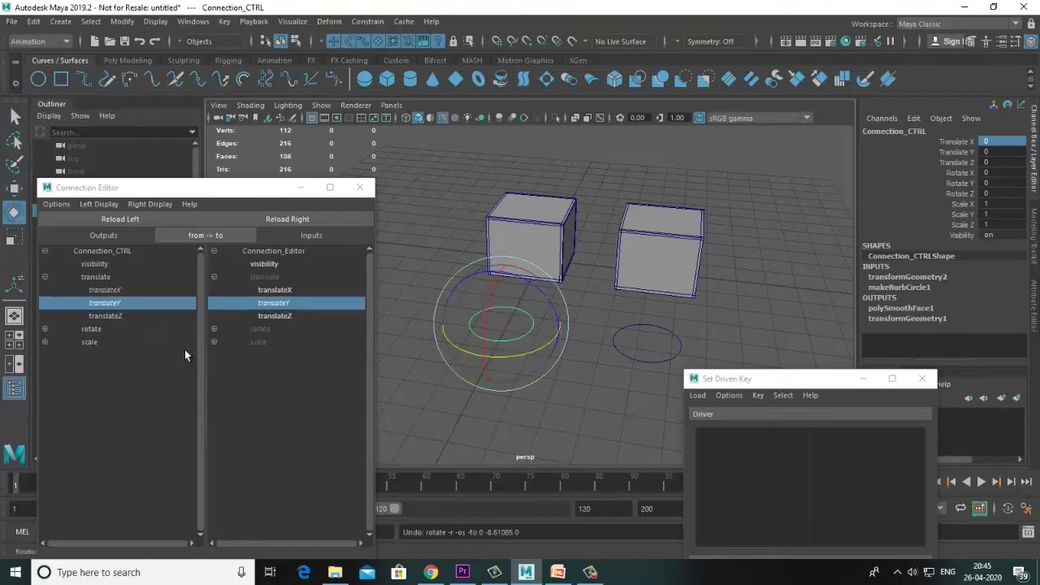
{"action": "left_click", "coordinate": [44, 328]}
{"action": "left_click", "coordinate": [130, 354]}
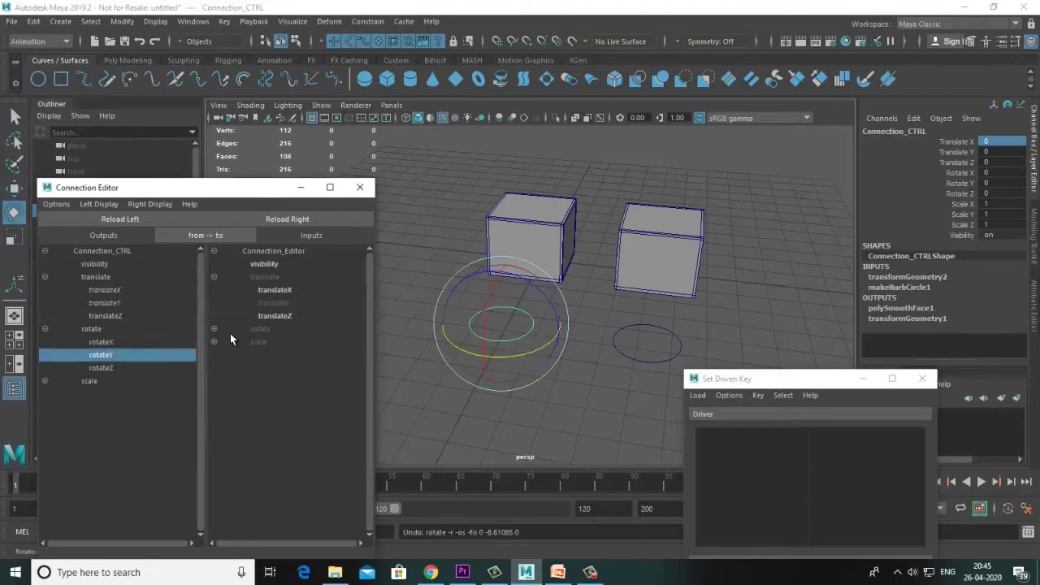
{"action": "left_click", "coordinate": [270, 354]}
Step: Rotate Connection_CTRL about Y to test the rotateY connection
{"action": "left_click", "coordinate": [546, 352]}
{"action": "left_click", "coordinate": [512, 349]}
{"action": "mouse_move", "coordinate": [517, 355]}
{"action": "left_mouse_down"}
{"action": "mouse_move", "coordinate": [575, 348]}
{"action": "mouse_move", "coordinate": [515, 355]}
{"action": "left_mouse_up"}
Step: Move Connection_CTRL along Y and X to test the connections, and set its Translate X and Translate Y to 0
{"action": "key", "text": "w"}
{"action": "left_click_drag", "start_coordinate": [495, 262], "coordinate": [498, 210]}
{"action": "left_click_drag", "start_coordinate": [557, 279], "coordinate": [579, 279]}
{"action": "left_click_drag", "start_coordinate": [1014, 143], "coordinate": [1003, 152]}
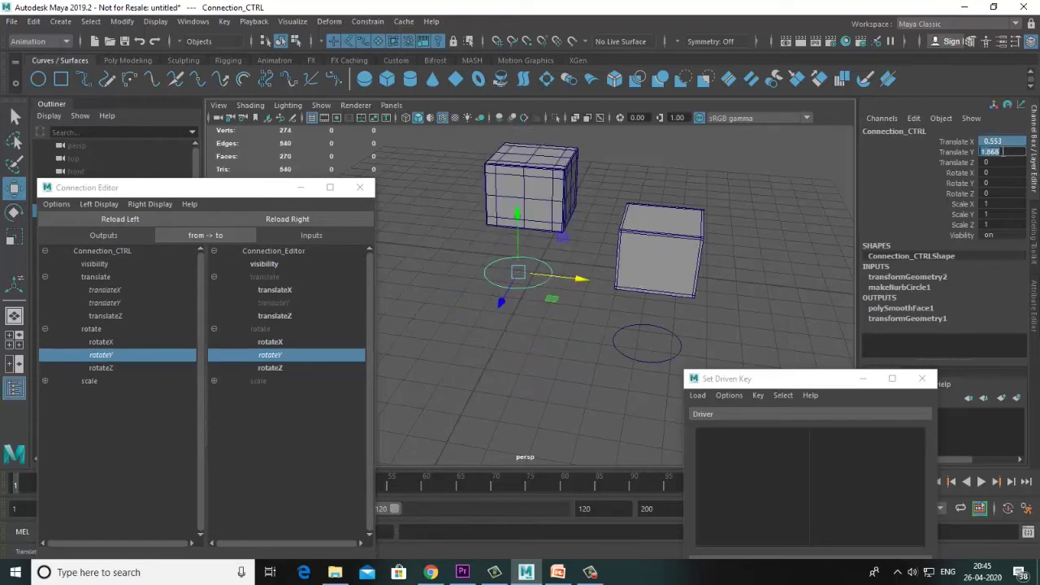
{"action": "type", "text": "0"}
{"action": "key", "text": "Return"}
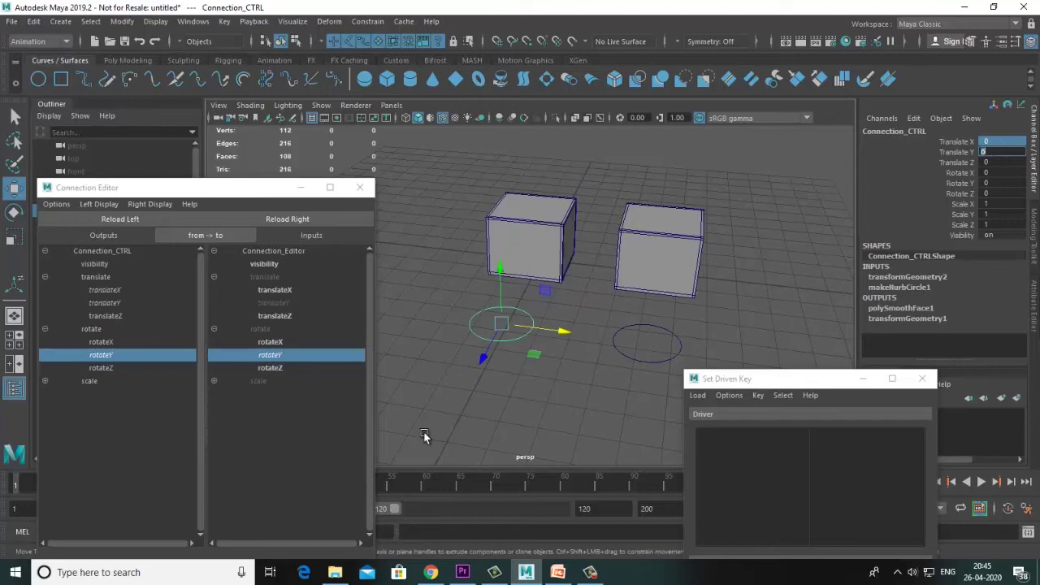
Step: Load the Set_Driven_CTRL circle as the driver in Set Driven Key
{"action": "middle_click_drag", "start_coordinate": [637, 314], "coordinate": [598, 314], "text": "alt"}
{"action": "left_click_drag", "start_coordinate": [250, 191], "coordinate": [212, 174]}
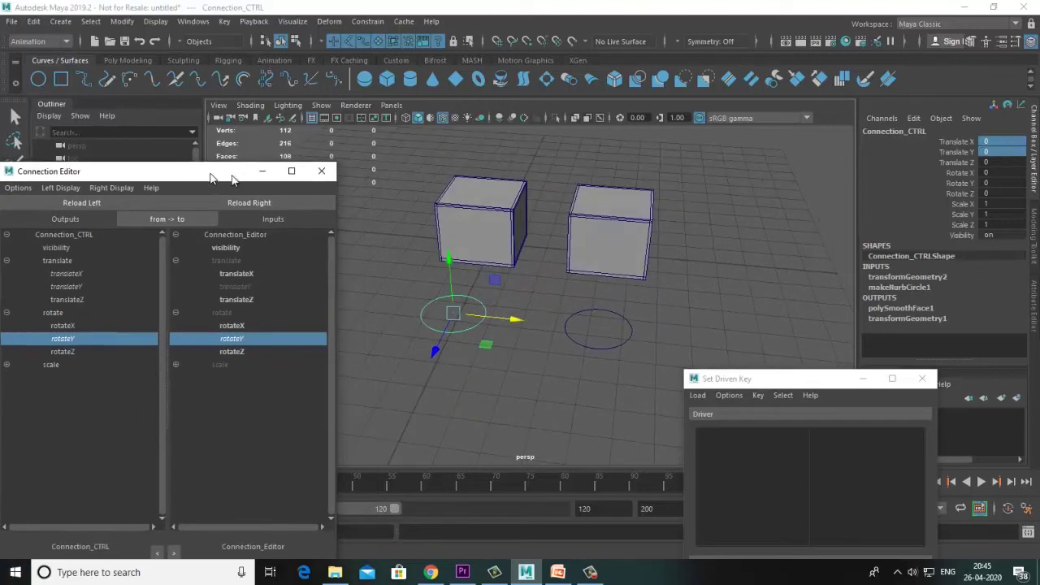
{"action": "middle_click_drag", "start_coordinate": [598, 268], "coordinate": [551, 259], "text": "alt"}
{"action": "middle_click_drag", "start_coordinate": [611, 279], "coordinate": [549, 333], "text": "alt"}
{"action": "left_click", "coordinate": [549, 333]}
{"action": "left_click_drag", "start_coordinate": [781, 213], "coordinate": [746, 88]}
{"action": "left_click", "coordinate": [736, 475]}
Step: Load the Set_Driven_Key cube with its polySmoothFace2 input as driven, and choose polySmoothFace2 as the driven node
{"action": "left_click", "coordinate": [553, 251]}
{"action": "left_click", "coordinate": [894, 277]}
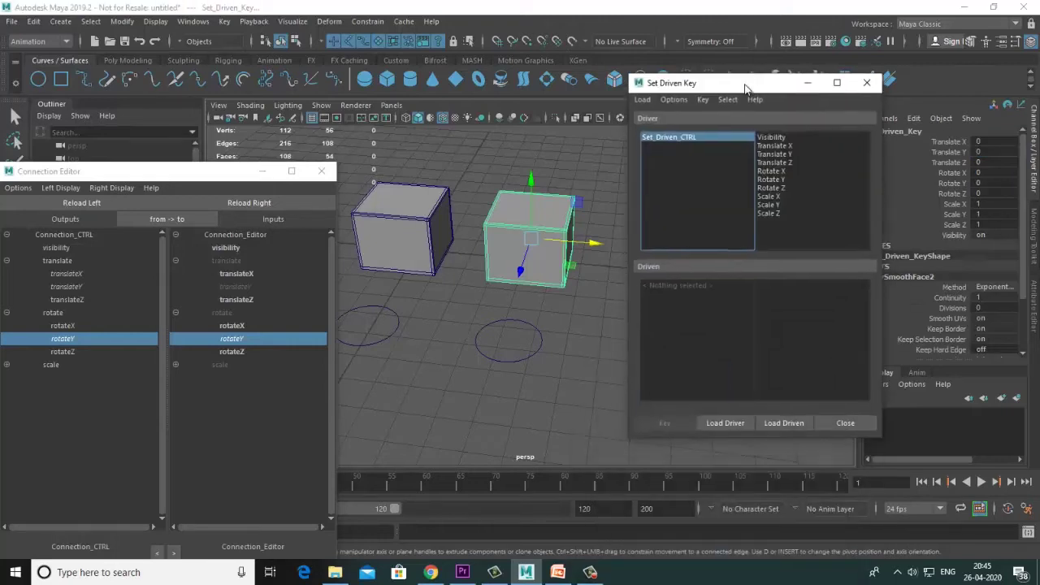
{"action": "left_click", "coordinate": [776, 423]}
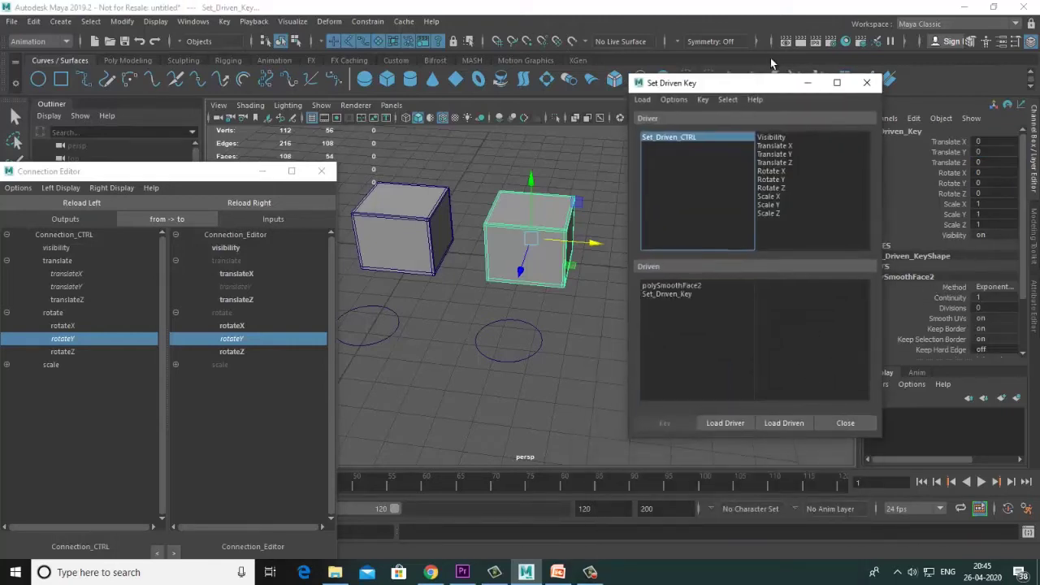
{"action": "left_click_drag", "start_coordinate": [724, 87], "coordinate": [716, 86]}
{"action": "left_click", "coordinate": [663, 285]}
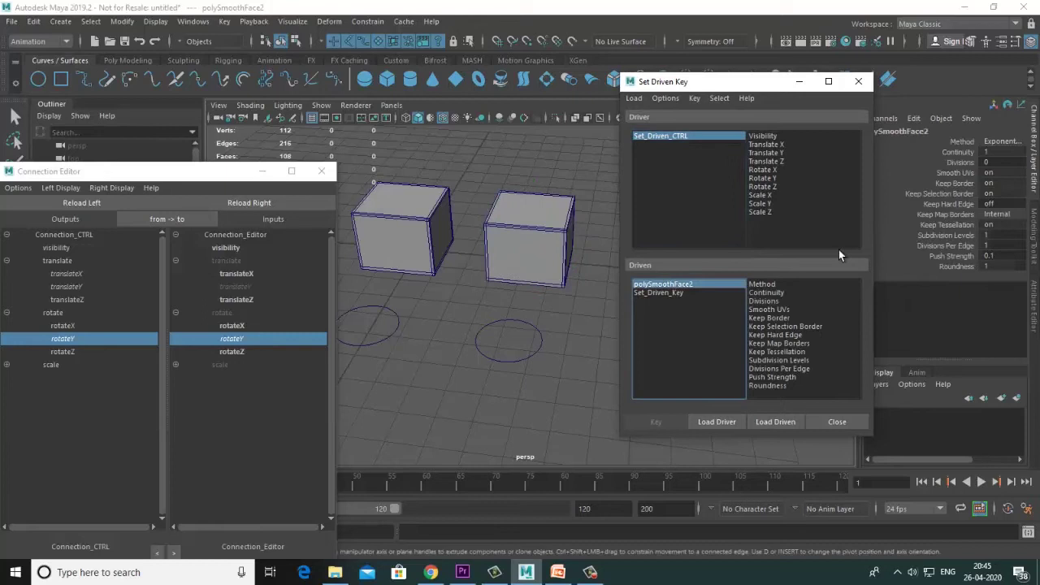
Step: Try moving Set_Driven_CTRL along X, and undo the move
{"action": "left_click", "coordinate": [494, 321]}
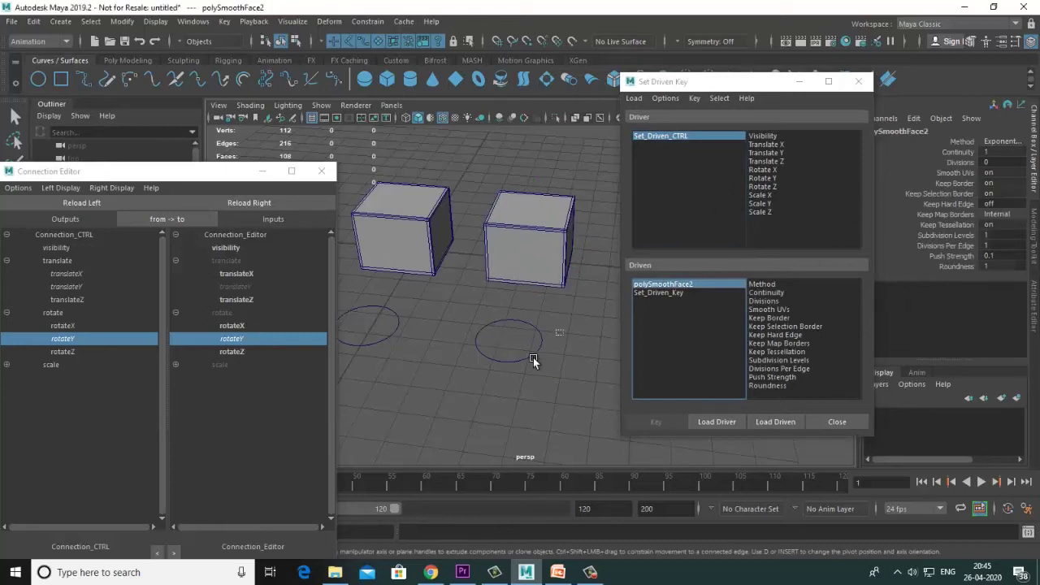
{"action": "left_click_drag", "start_coordinate": [583, 350], "coordinate": [626, 354]}
{"action": "key", "text": "ctrl+z"}
Step: Key polySmoothFace2's Divisions against Set_Driven_CTRL's Translate X with both values at 0
{"action": "left_click", "coordinate": [770, 145]}
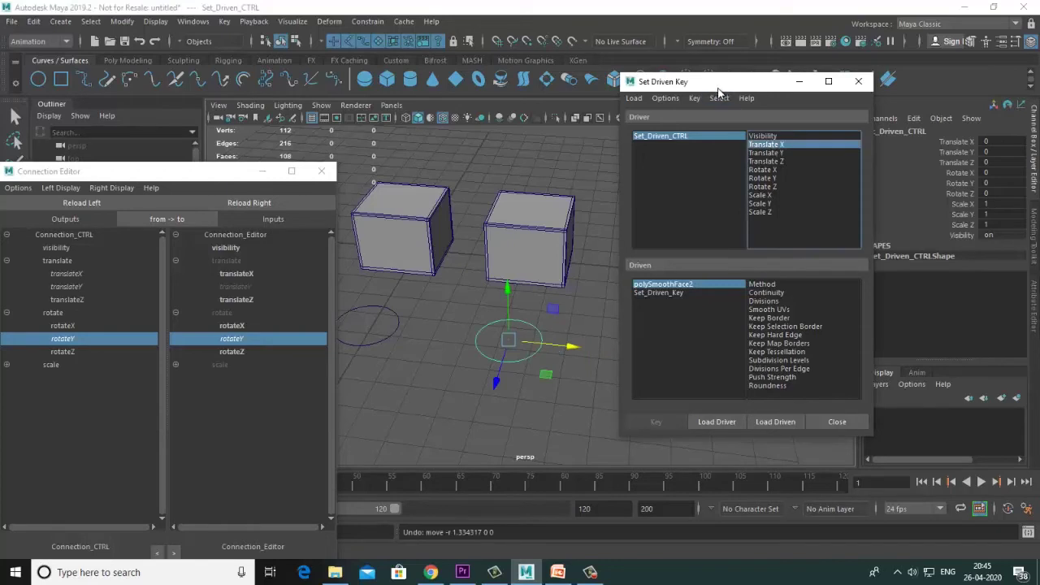
{"action": "left_click_drag", "start_coordinate": [718, 86], "coordinate": [724, 86]}
{"action": "left_click", "coordinate": [769, 302]}
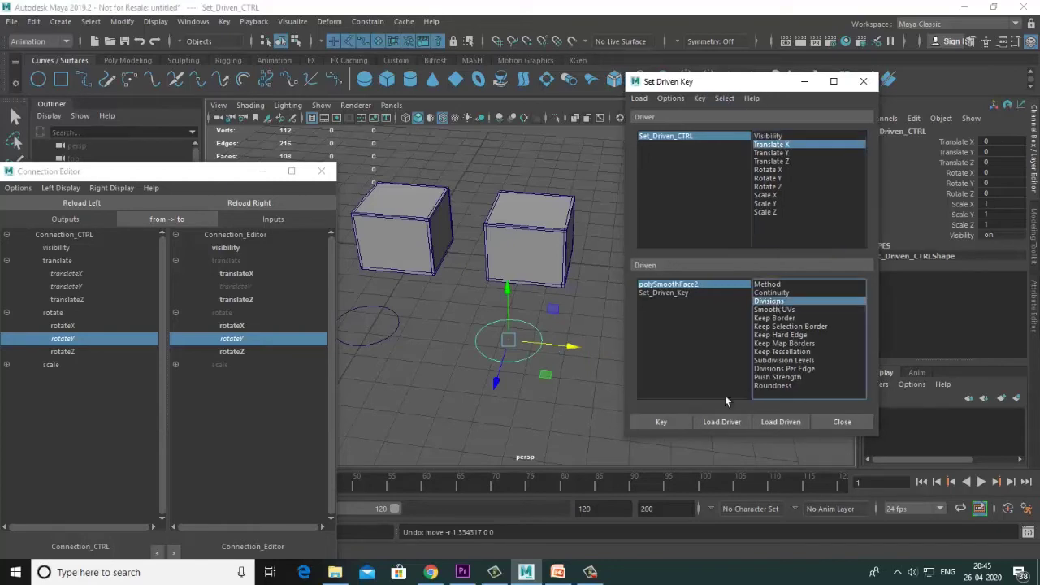
{"action": "left_click", "coordinate": [661, 423]}
Step: Move Set_Driven_CTRL along X and set its Translate X to 3
{"action": "left_click", "coordinate": [693, 137]}
{"action": "left_click_drag", "start_coordinate": [694, 82], "coordinate": [777, 212]}
{"action": "left_click_drag", "start_coordinate": [569, 347], "coordinate": [620, 349]}
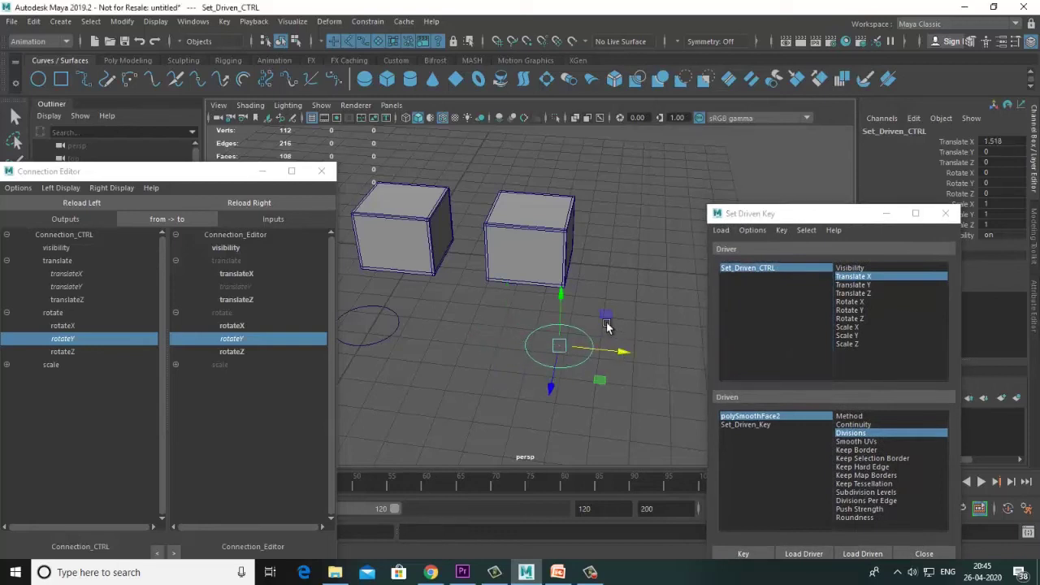
{"action": "double_click", "coordinate": [1003, 141]}
{"action": "type", "text": "3"}
{"action": "key", "text": "Return"}
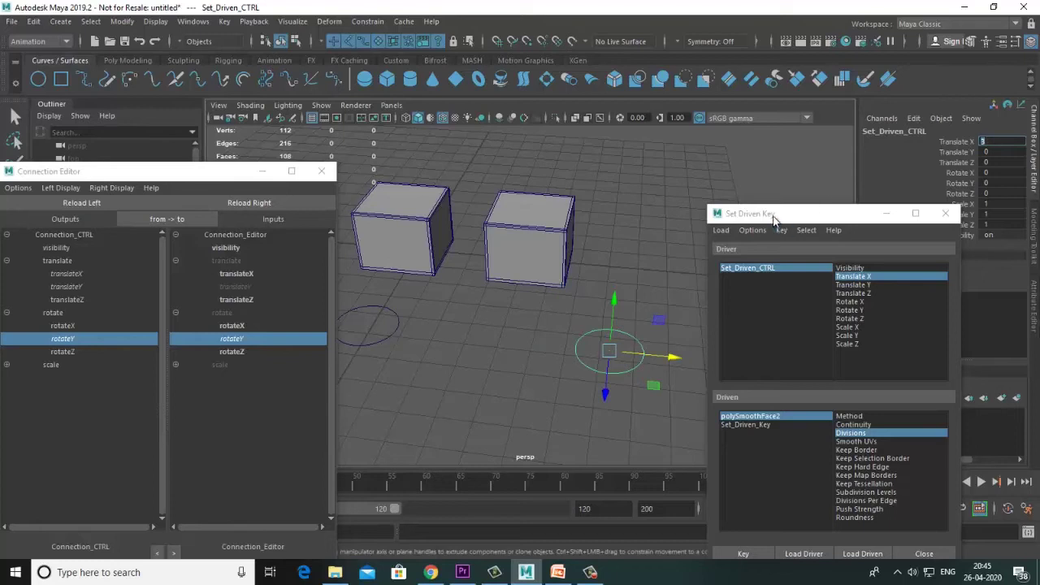
Step: Set polySmoothFace2's Divisions to 5 and key it against the circle's current Translate X
{"action": "left_click_drag", "start_coordinate": [773, 217], "coordinate": [744, 134]}
{"action": "left_click", "coordinate": [739, 335]}
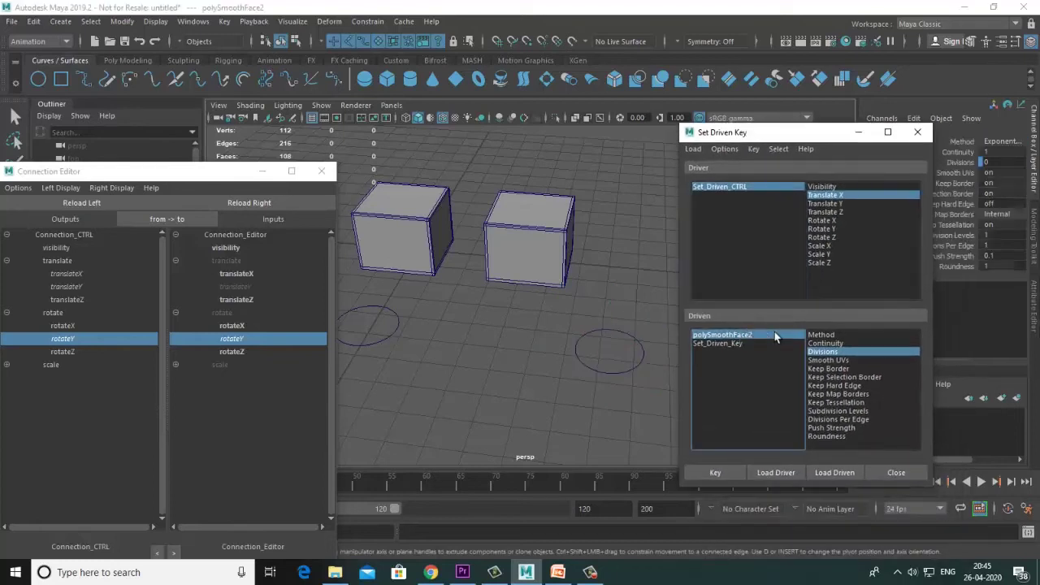
{"action": "left_click", "coordinate": [996, 162]}
{"action": "key", "text": "Return"}
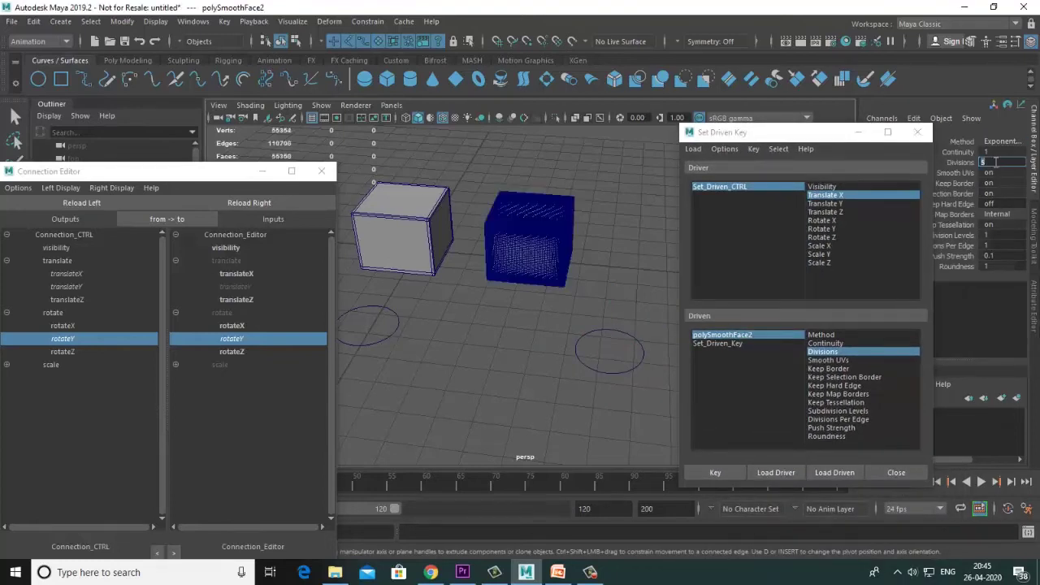
{"action": "left_click_drag", "start_coordinate": [753, 143], "coordinate": [827, 206]}
{"action": "left_click", "coordinate": [700, 460]}
Step: Move Set_Driven_CTRL along X from 0 to test the driven divisions, and reset its Translate X to 0
{"action": "left_click", "coordinate": [639, 339]}
{"action": "left_click", "coordinate": [985, 142]}
{"action": "type", "text": "0"}
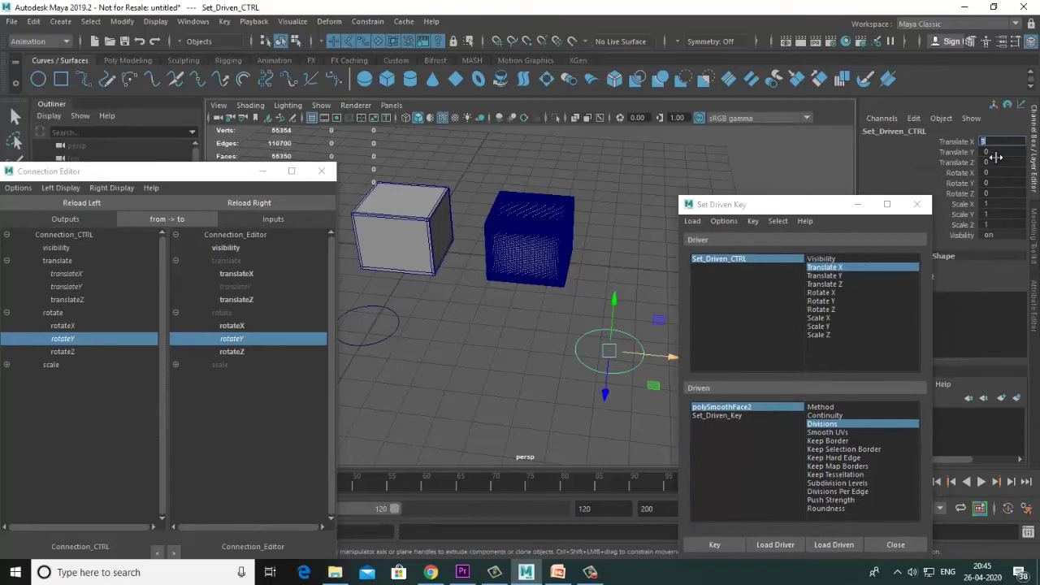
{"action": "key", "text": "Return"}
{"action": "left_click_drag", "start_coordinate": [709, 209], "coordinate": [838, 220]}
{"action": "left_click_drag", "start_coordinate": [556, 351], "coordinate": [751, 329]}
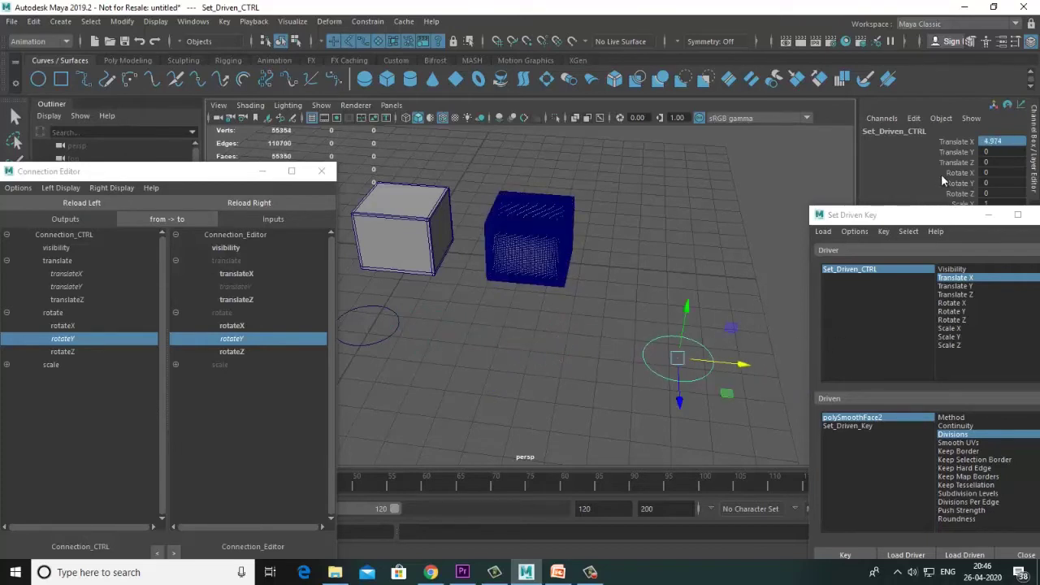
{"action": "double_click", "coordinate": [989, 142]}
{"action": "type", "text": "0"}
{"action": "key", "text": "Return"}
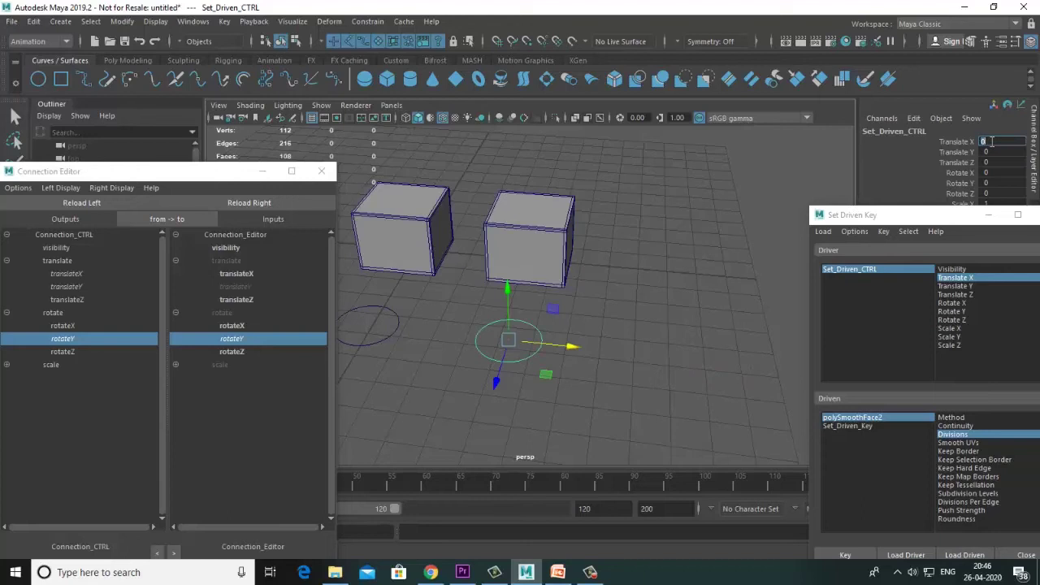
Step: Move Connection_CTRL along X to compare its divisions connection, and set its Translate X back to 0
{"action": "left_click", "coordinate": [399, 326]}
{"action": "left_click_drag", "start_coordinate": [429, 333], "coordinate": [643, 365]}
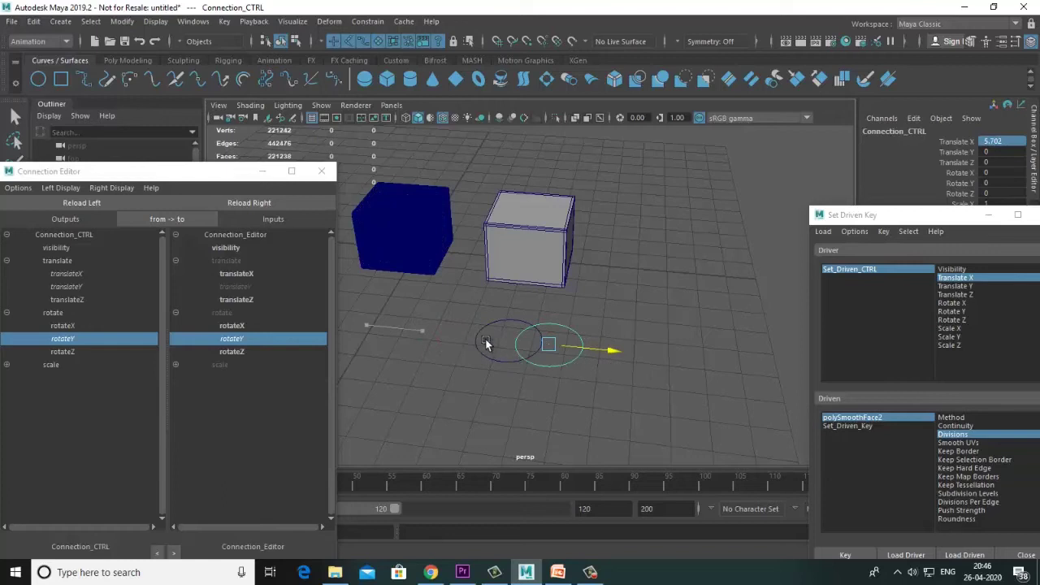
{"action": "key", "text": "ctrl+z"}
{"action": "left_click_drag", "start_coordinate": [469, 334], "coordinate": [420, 332]}
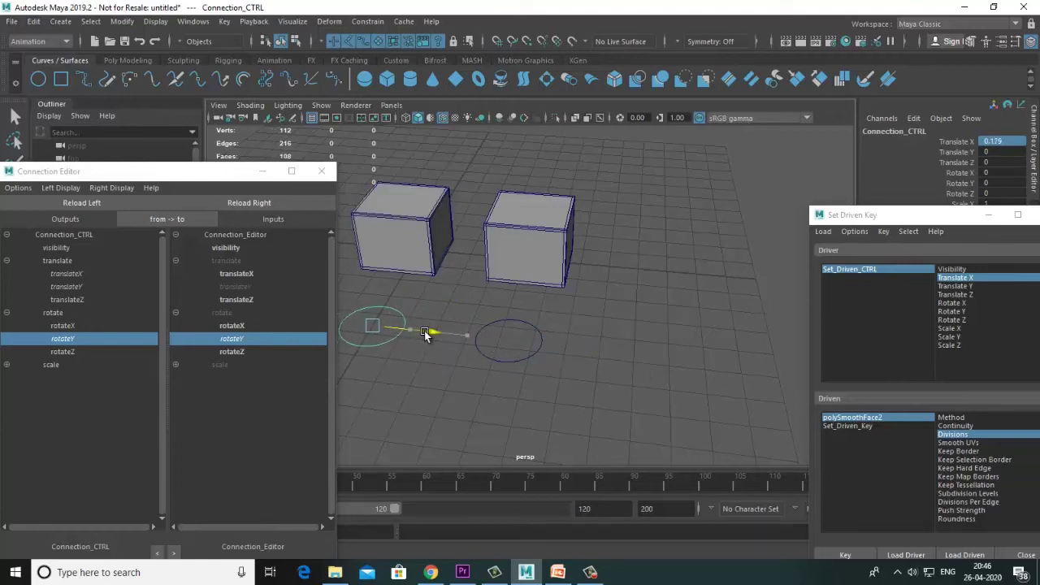
{"action": "type", "text": "0"}
{"action": "key", "text": "Return"}
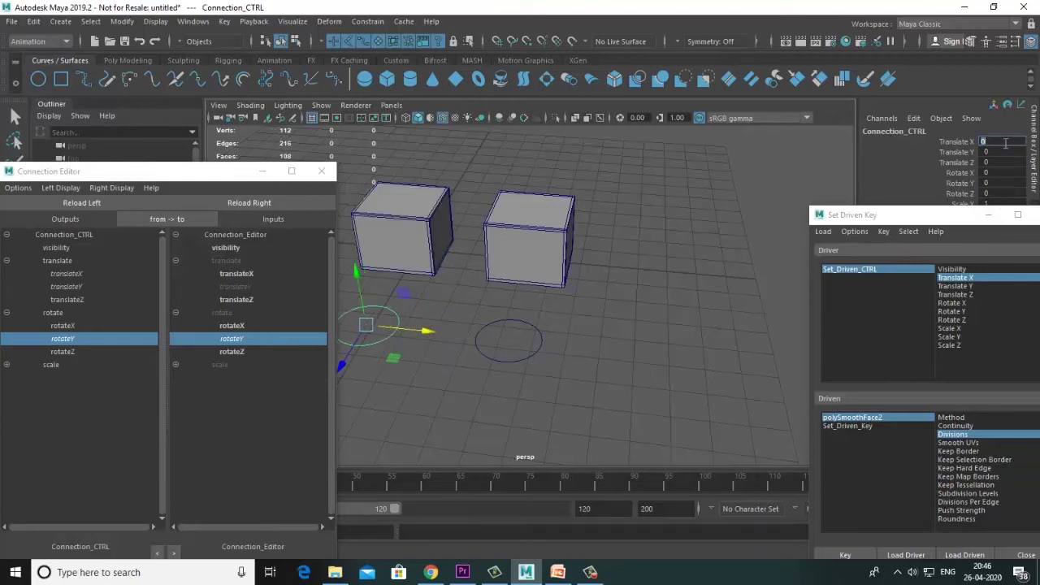
Step: Move Set_Driven_CTRL back and forth along X for comparison, and return its Translate X to 0
{"action": "left_click", "coordinate": [505, 362]}
{"action": "left_click_drag", "start_coordinate": [564, 343], "coordinate": [525, 348]}
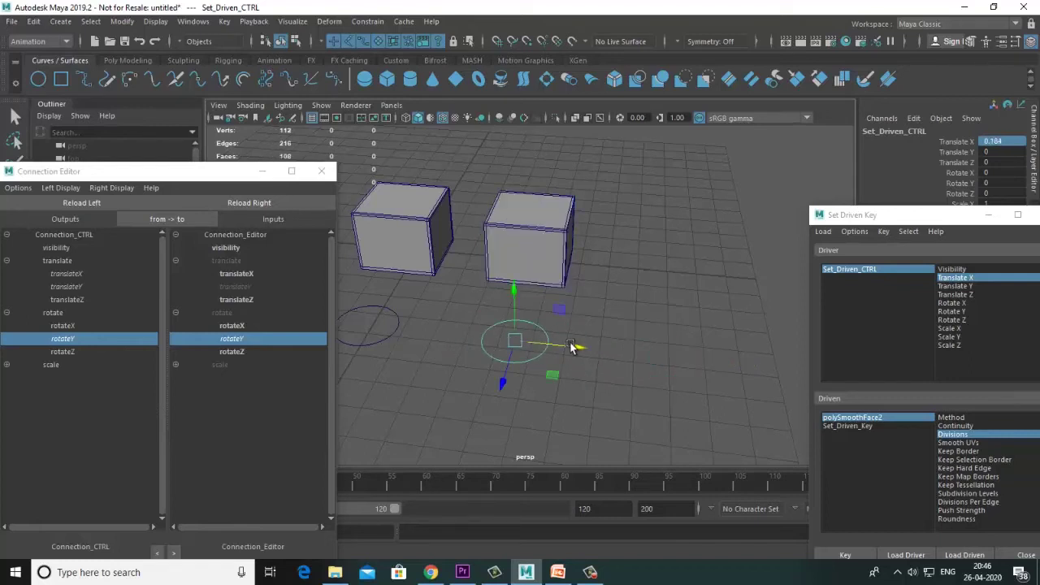
{"action": "type", "text": "0"}
{"action": "key", "text": "Return"}
Step: Load the Set_Driven_Key cube as driven and key its Translate Y at 0 against Set_Driven_CTRL's Translate Y
{"action": "left_click_drag", "start_coordinate": [161, 174], "coordinate": [167, 171]}
{"action": "left_click_drag", "start_coordinate": [887, 218], "coordinate": [712, 177]}
{"action": "left_click", "coordinate": [781, 246]}
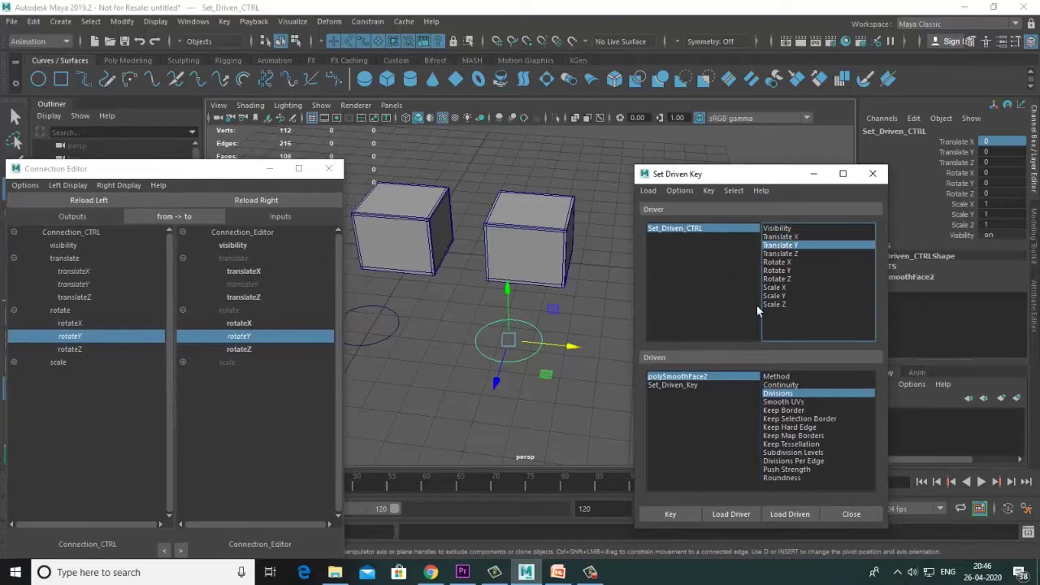
{"action": "left_click", "coordinate": [548, 241]}
{"action": "left_click", "coordinate": [790, 513]}
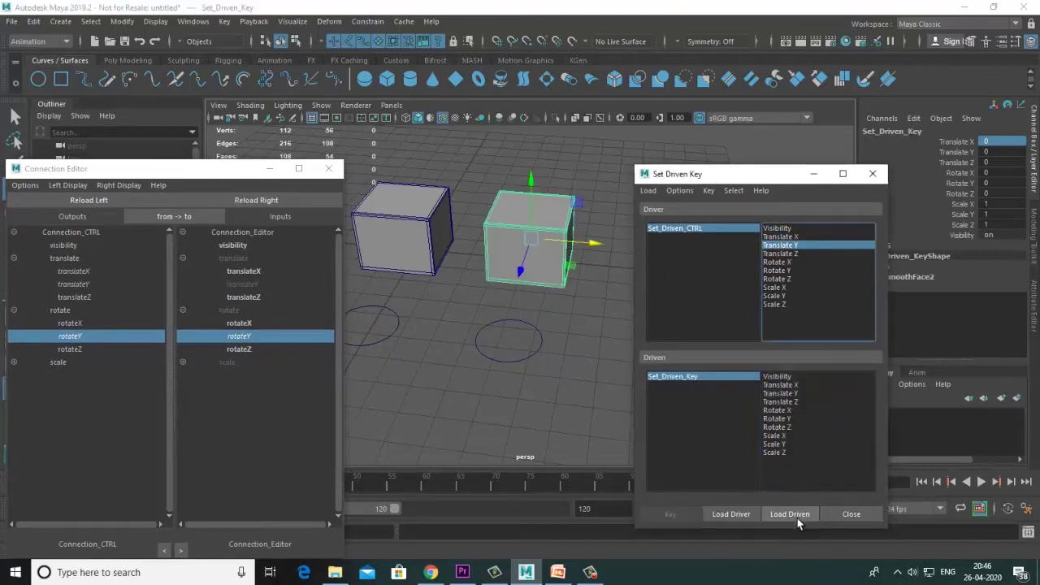
{"action": "left_click", "coordinate": [782, 393]}
{"action": "left_click", "coordinate": [672, 515]}
Step: Raise Set_Driven_CTRL along Y and set its Translate Y to 3
{"action": "left_click", "coordinate": [696, 230]}
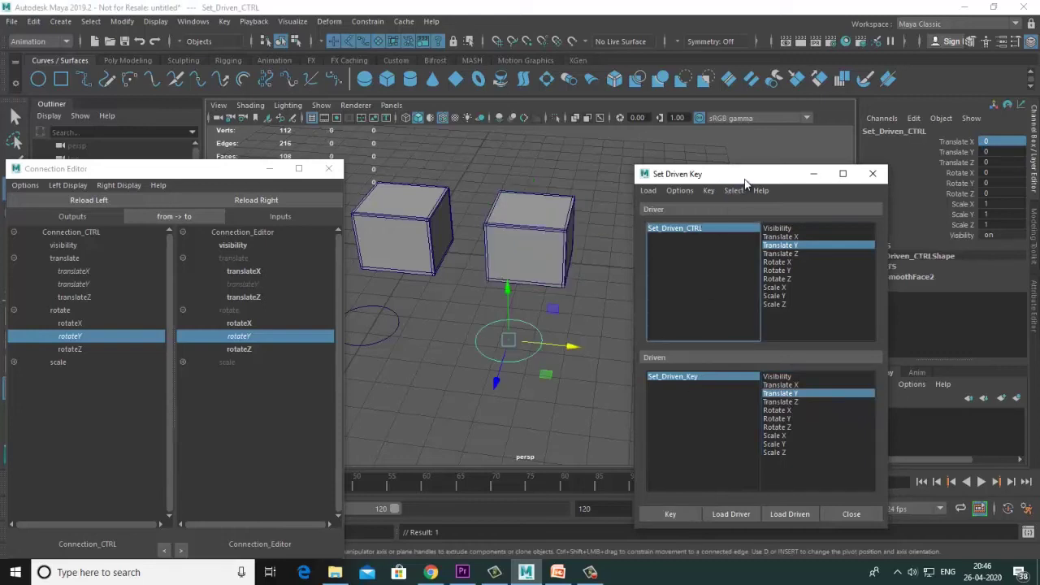
{"action": "left_click_drag", "start_coordinate": [506, 290], "coordinate": [505, 196]}
{"action": "left_click", "coordinate": [1005, 152]}
{"action": "type", "text": "3"}
{"action": "key", "text": "Return"}
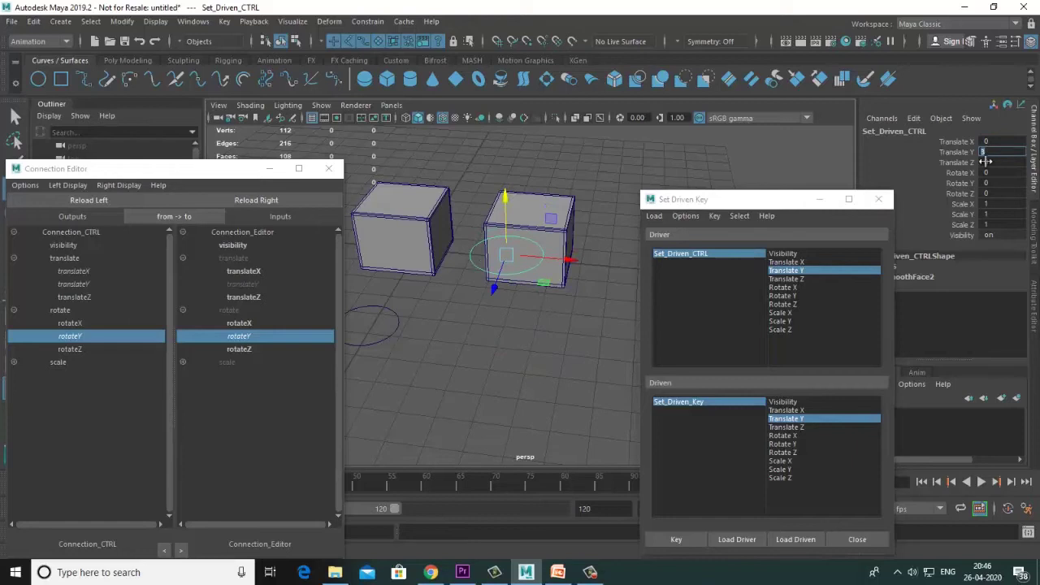
Step: Raise the Set_Driven_Key cube, set its Translate Y to 5, and key it against the circle's Translate Y
{"action": "left_click", "coordinate": [701, 421]}
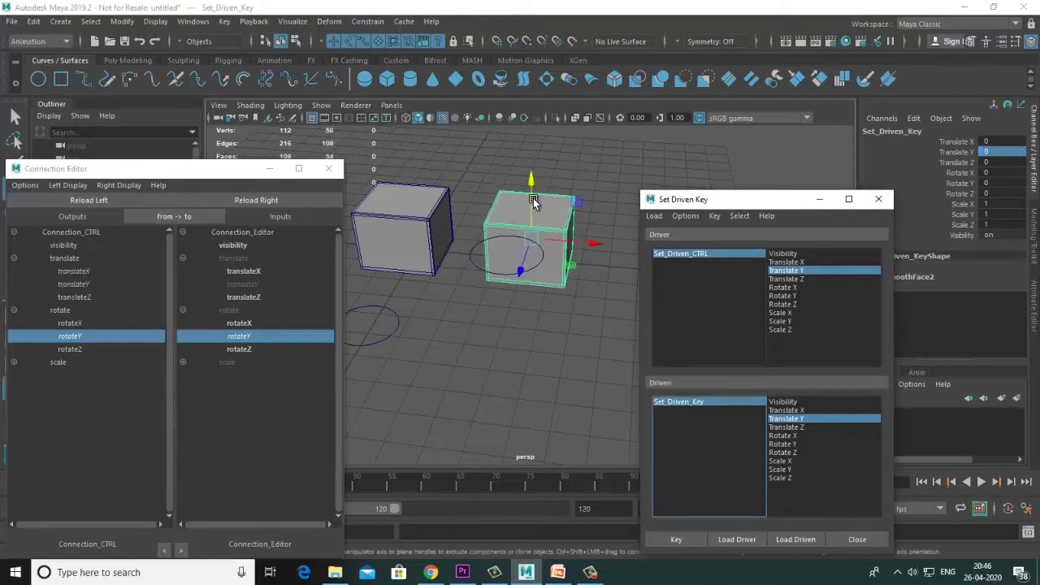
{"action": "scroll", "coordinate": [532, 198], "scroll_direction": "down", "scroll_amount": 3}
{"action": "left_click_drag", "start_coordinate": [558, 284], "coordinate": [522, 263], "text": "alt"}
{"action": "middle_click_drag", "start_coordinate": [522, 262], "coordinate": [524, 336], "text": "alt"}
{"action": "left_click_drag", "start_coordinate": [536, 278], "coordinate": [537, 173]}
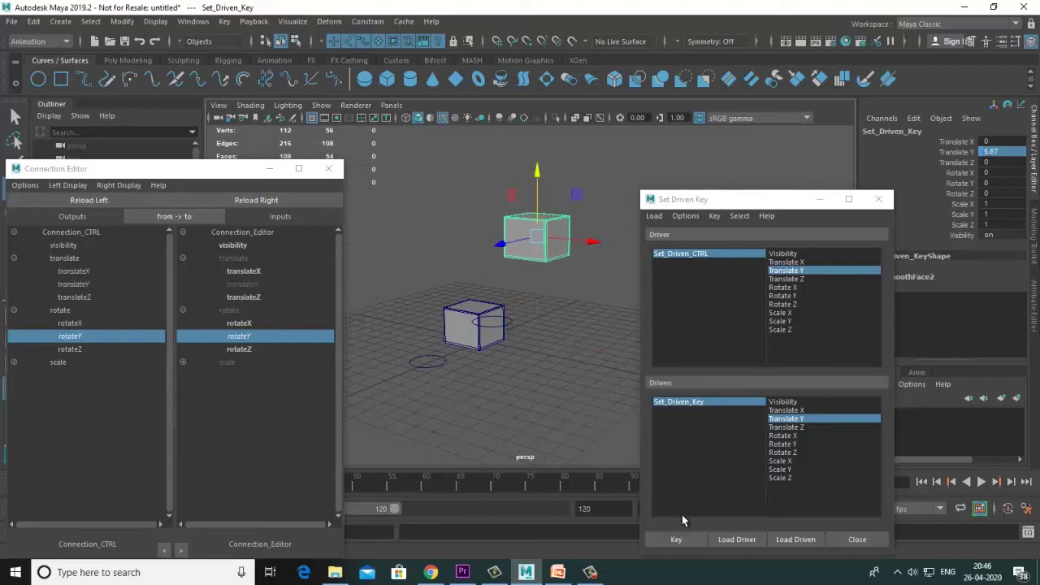
{"action": "left_click", "coordinate": [680, 540]}
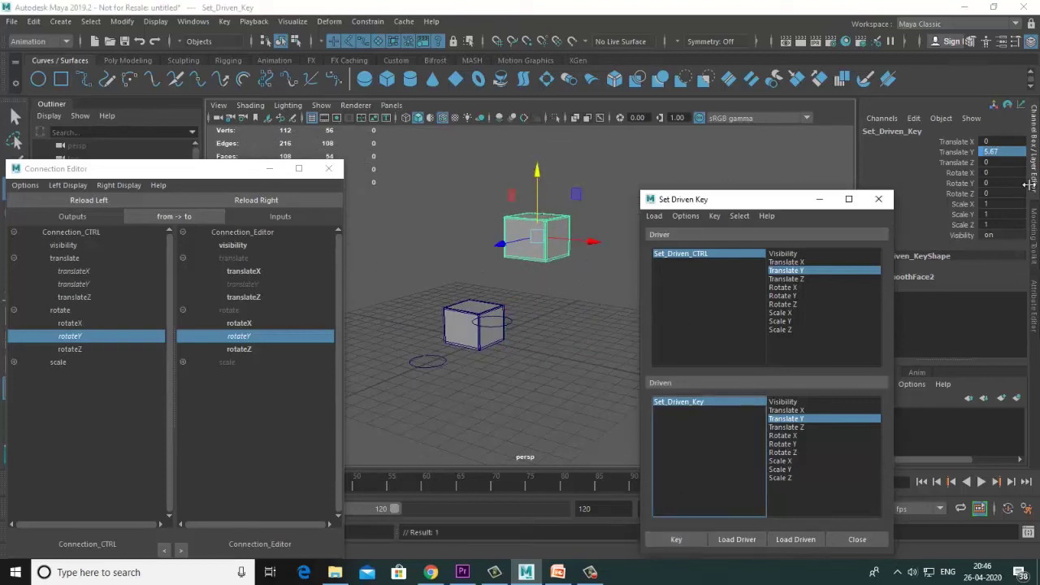
{"action": "left_click", "coordinate": [995, 153]}
{"action": "type", "text": "5"}
{"action": "key", "text": "Return"}
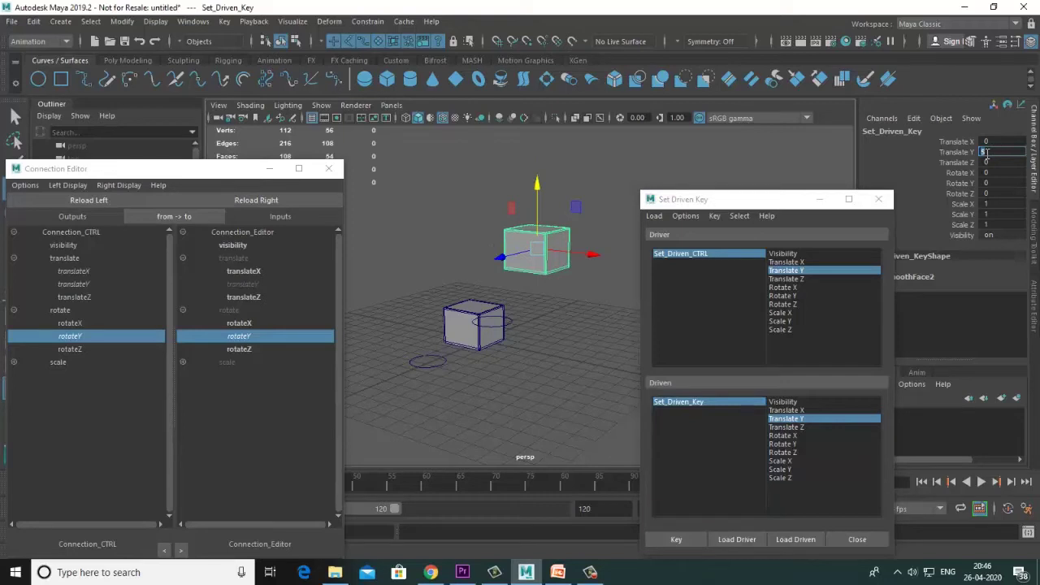
{"action": "left_click", "coordinate": [676, 540]}
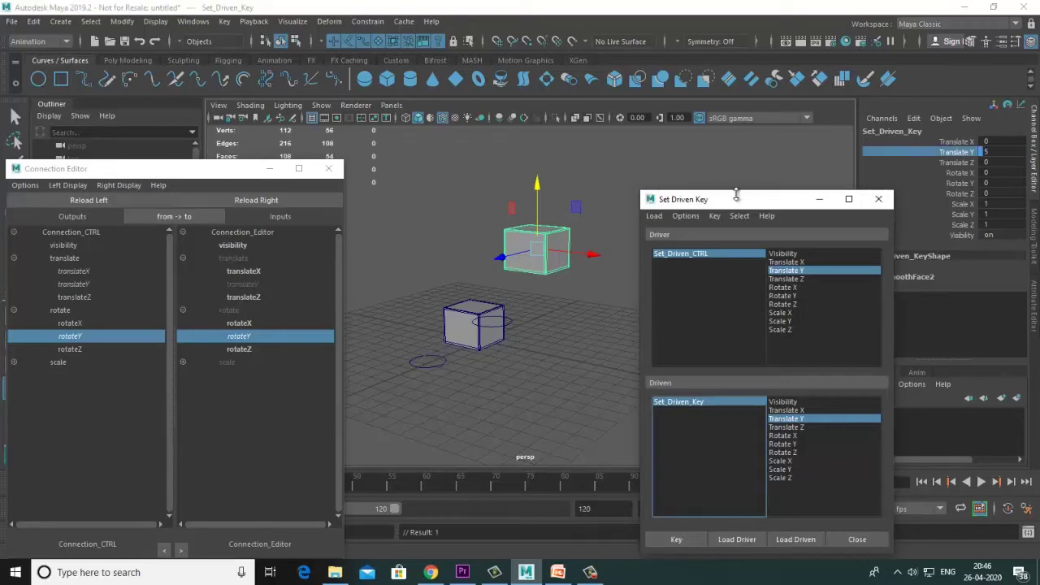
Step: Close the Set Driven Key window and set Set_Driven_CTRL's Translate Y to 0
{"action": "left_click_drag", "start_coordinate": [714, 197], "coordinate": [728, 170]}
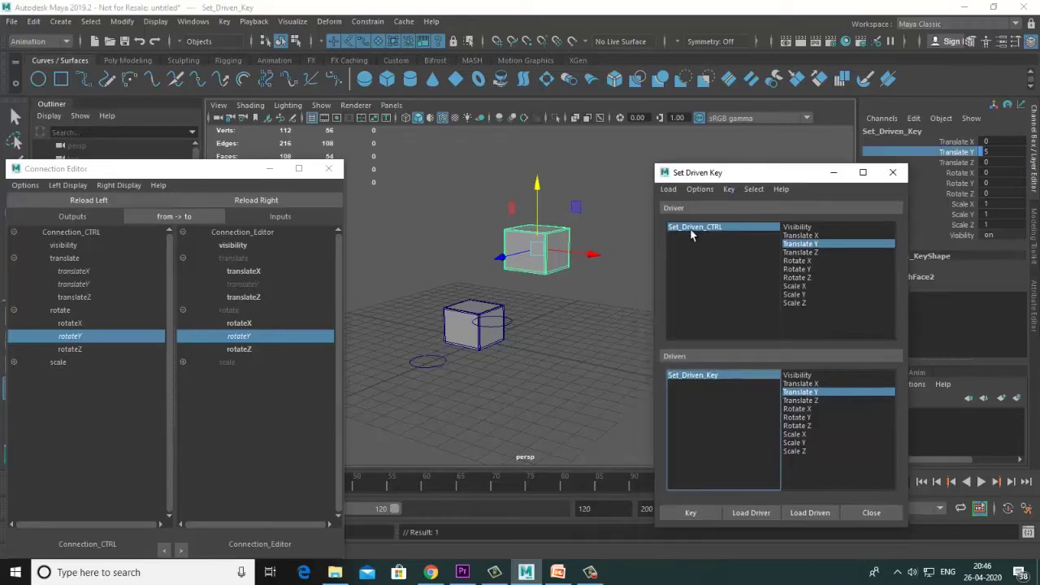
{"action": "left_click", "coordinate": [892, 173]}
{"action": "left_click", "coordinate": [505, 327]}
{"action": "left_click", "coordinate": [999, 152]}
{"action": "type", "text": "0"}
{"action": "key", "text": "Return"}
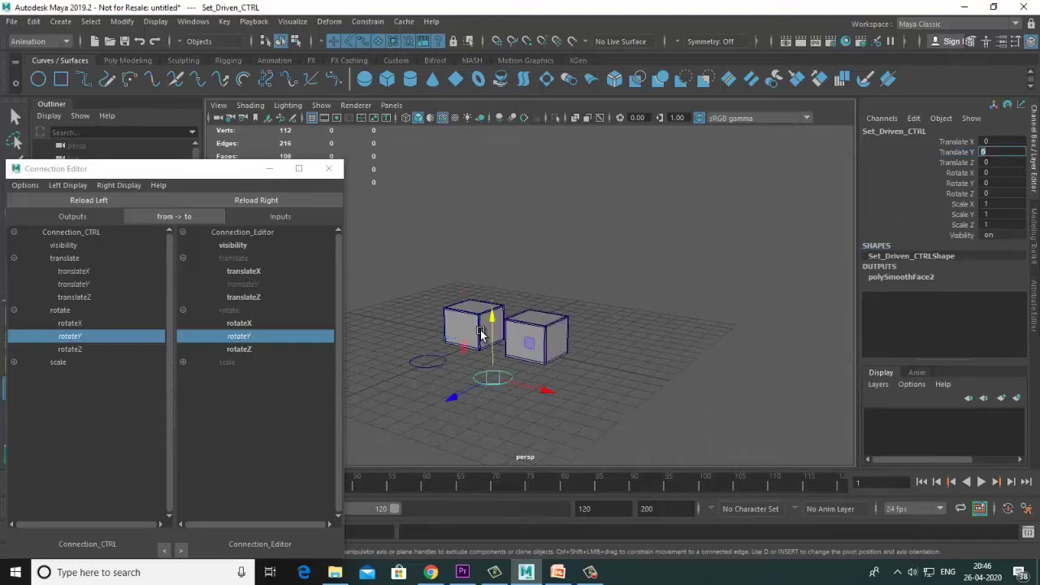
Step: Move Set_Driven_CTRL up and down along Y to test the driven cube height, and reset its Translate Y to 0
{"action": "left_click_drag", "start_coordinate": [493, 317], "coordinate": [493, 214]}
{"action": "left_click", "coordinate": [499, 192]}
{"action": "left_click_drag", "start_coordinate": [499, 189], "coordinate": [486, 355]}
{"action": "left_click", "coordinate": [509, 285]}
{"action": "left_click", "coordinate": [491, 272]}
{"action": "left_click_drag", "start_coordinate": [493, 229], "coordinate": [485, 188]}
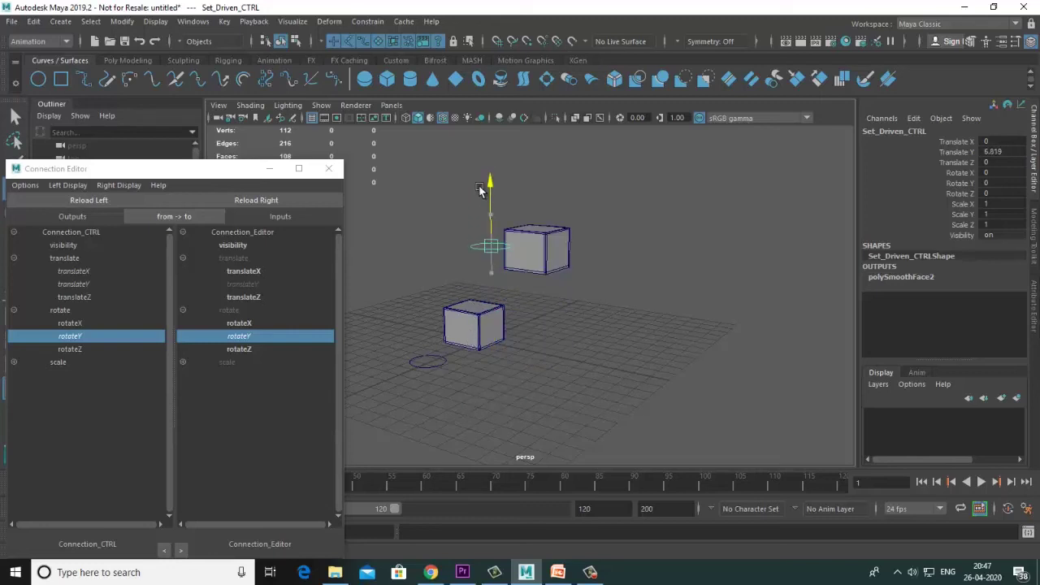
{"action": "left_click", "coordinate": [1014, 148]}
{"action": "type", "text": "0"}
{"action": "key", "text": "Return"}
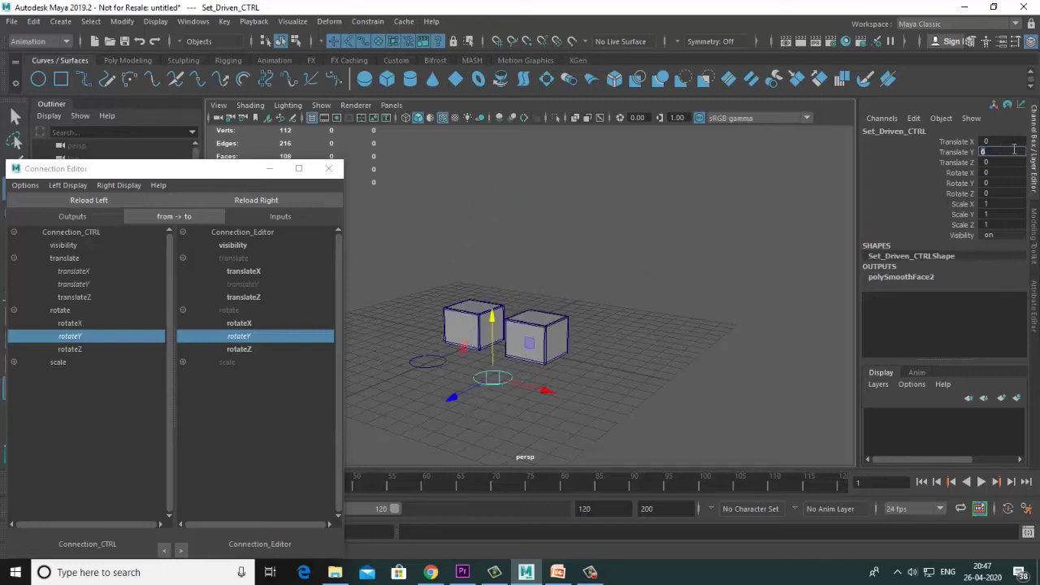
Step: Reload the Connection Editor's output side with the Set_Driven_CTRL circle, and close the editor
{"action": "left_click_drag", "start_coordinate": [569, 347], "coordinate": [529, 365], "text": "alt"}
{"action": "middle_click_drag", "start_coordinate": [530, 365], "coordinate": [571, 350], "text": "alt"}
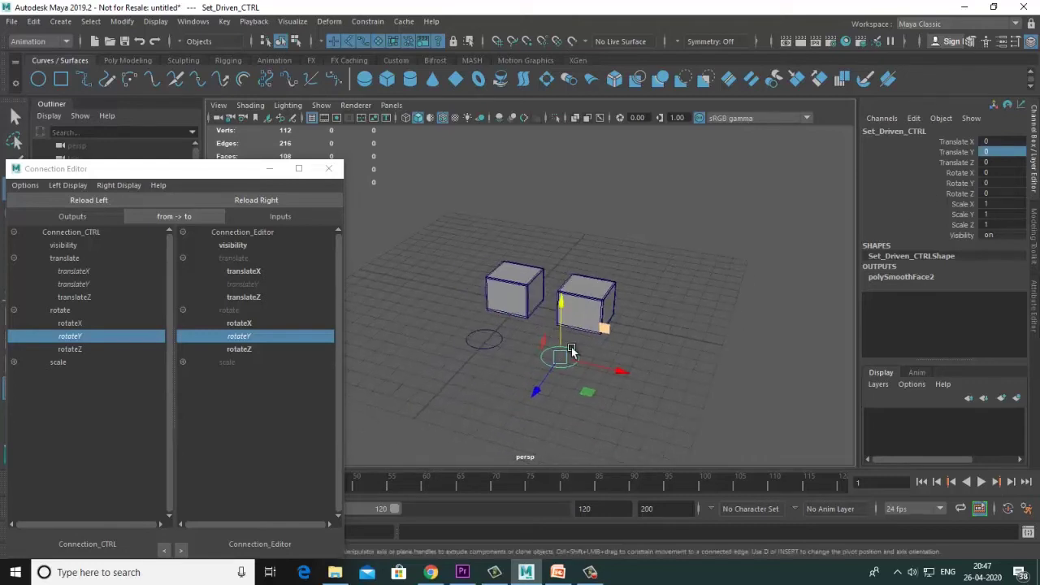
{"action": "scroll", "coordinate": [565, 358], "scroll_direction": "up", "scroll_amount": 4}
{"action": "mouse_move", "coordinate": [562, 358]}
{"action": "left_mouse_down", "text": "alt"}
{"action": "mouse_move", "coordinate": [600, 363]}
{"action": "mouse_move", "coordinate": [576, 362]}
{"action": "left_mouse_up", "text": "alt"}
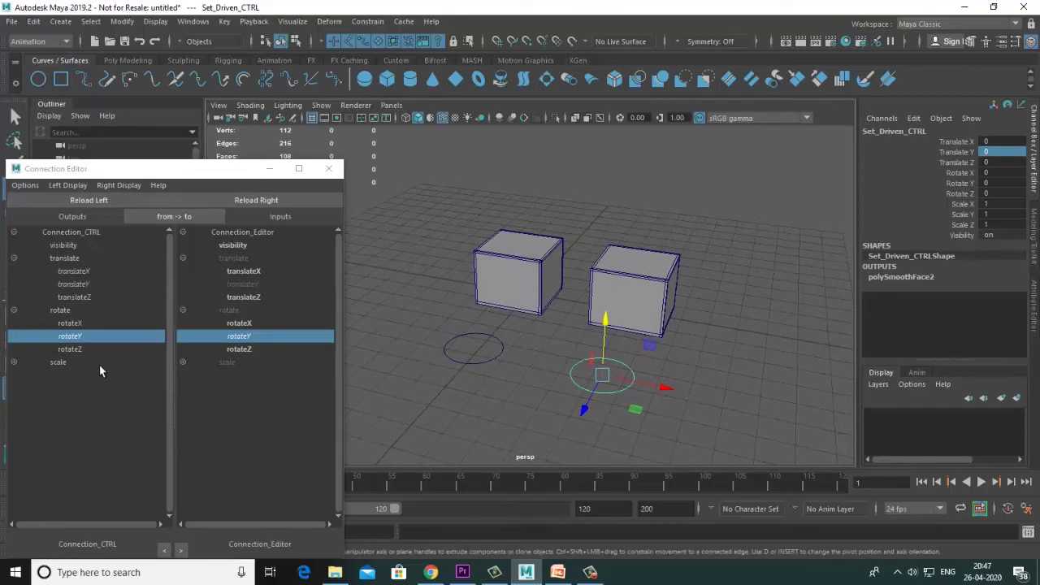
{"action": "left_click", "coordinate": [694, 409]}
{"action": "left_click_drag", "start_coordinate": [653, 364], "coordinate": [580, 403]}
{"action": "left_click_drag", "start_coordinate": [106, 168], "coordinate": [127, 168]}
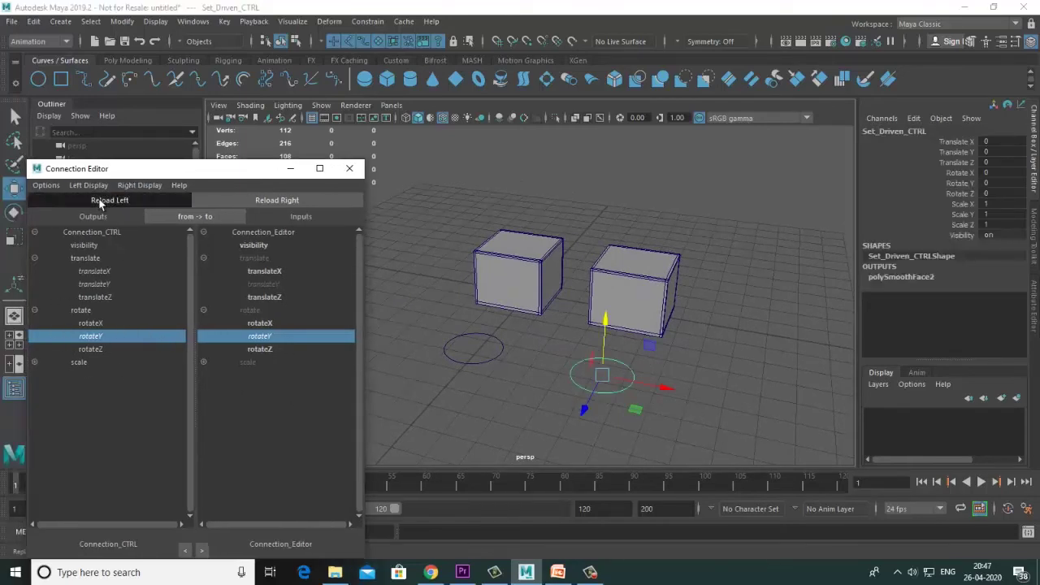
{"action": "left_click", "coordinate": [109, 200]}
{"action": "left_click", "coordinate": [348, 169]}
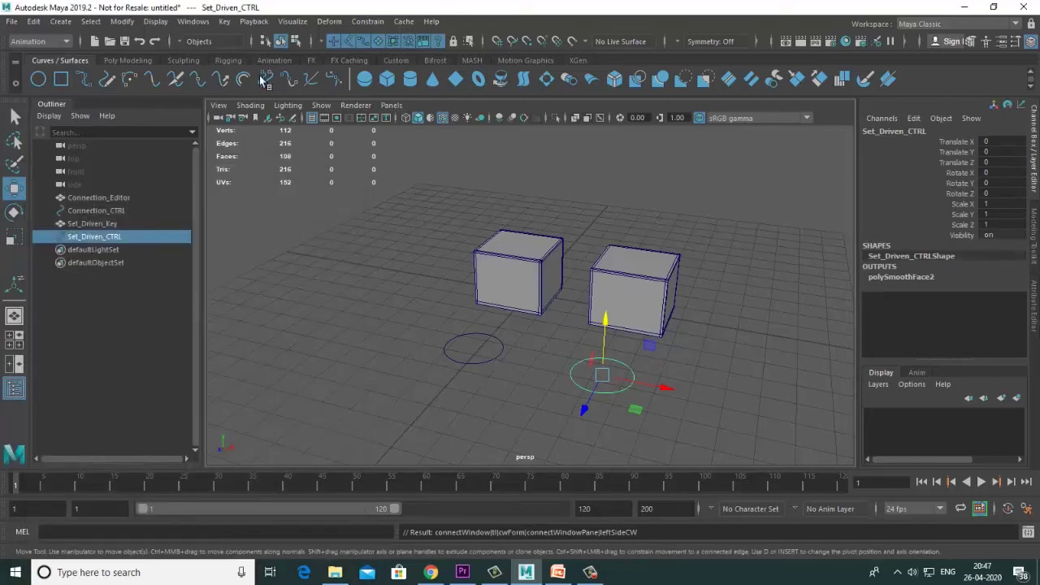
Step: Open Set Driven Key, loading the Set_Driven_CTRL circle as driver and the Set_Driven_Key cube as driven
{"action": "left_click", "coordinate": [224, 21]}
{"action": "mouse_move", "coordinate": [302, 134]}
{"action": "left_click", "coordinate": [499, 144]}
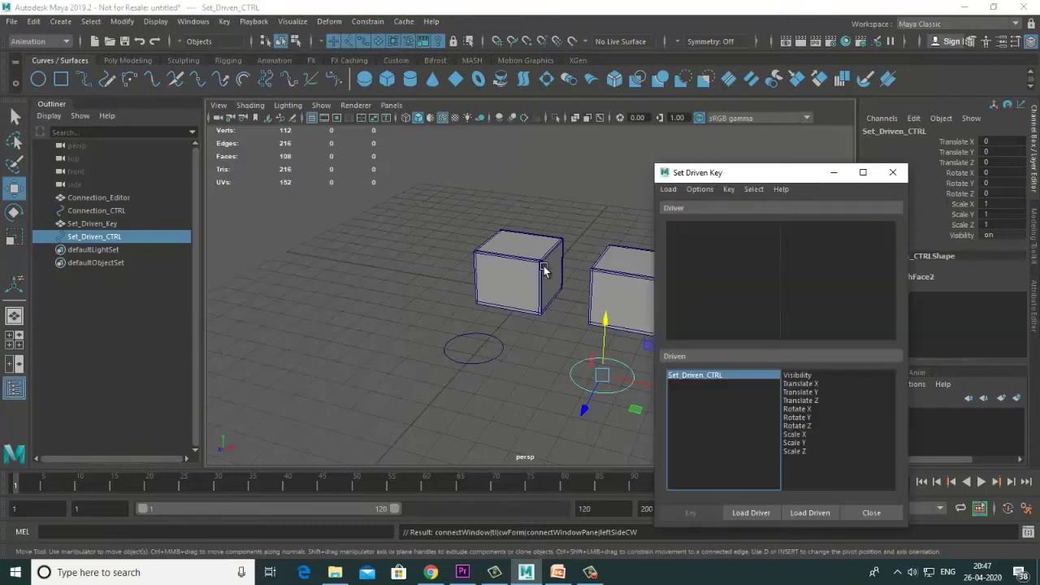
{"action": "left_click_drag", "start_coordinate": [798, 185], "coordinate": [288, 84]}
{"action": "left_click", "coordinate": [231, 413]}
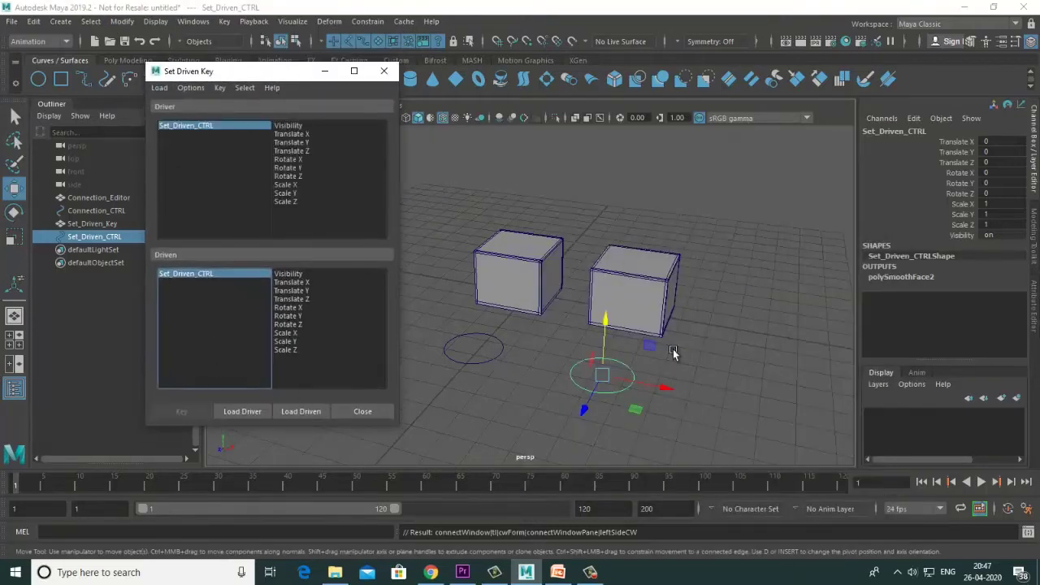
{"action": "left_click", "coordinate": [592, 303]}
{"action": "left_click", "coordinate": [301, 412]}
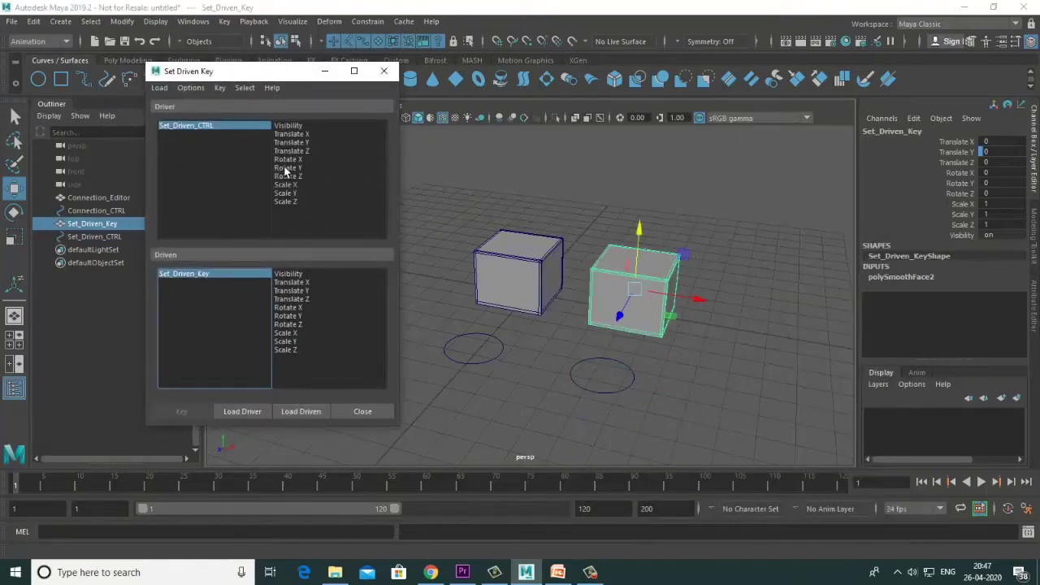
Step: Try rotating the Set_Driven_CTRL circle around Y and undo the rotation
{"action": "left_click_drag", "start_coordinate": [641, 375], "coordinate": [599, 420]}
{"action": "key", "text": "e"}
{"action": "mouse_move", "coordinate": [609, 409]}
{"action": "left_mouse_down"}
{"action": "mouse_move", "coordinate": [599, 411]}
{"action": "mouse_move", "coordinate": [618, 397]}
{"action": "left_mouse_up"}
{"action": "key", "text": "ctrl+z"}
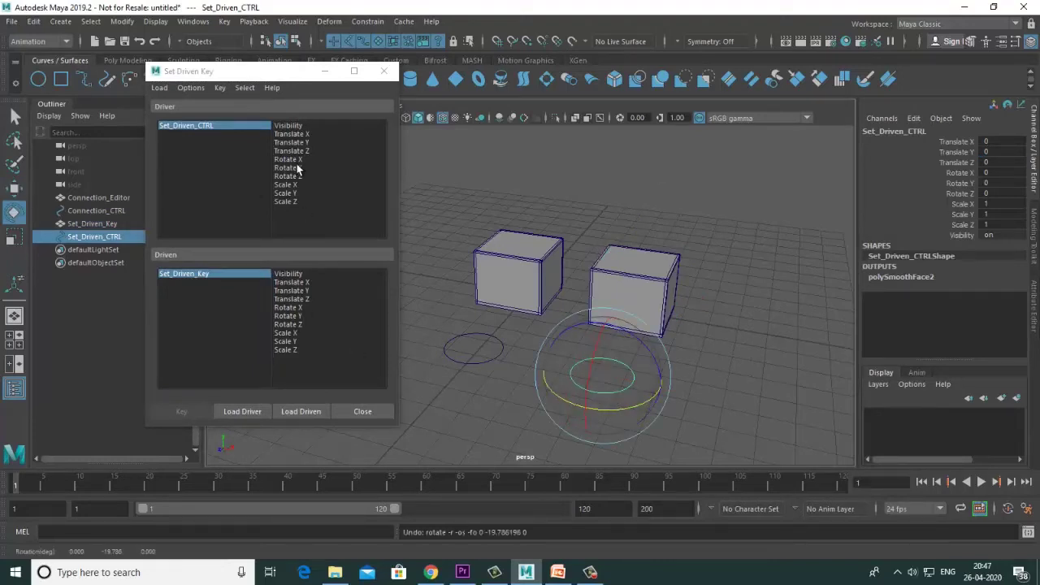
Step: Pair Rotate Y of the driver circle with Rotate Y of the driven cube and key their starting orientation
{"action": "left_click", "coordinate": [298, 168]}
{"action": "left_click", "coordinate": [298, 316]}
{"action": "left_click", "coordinate": [206, 415]}
Step: Select the driver circle, rotate it around Y, and set its Rotate Y to 30
{"action": "left_click", "coordinate": [236, 128]}
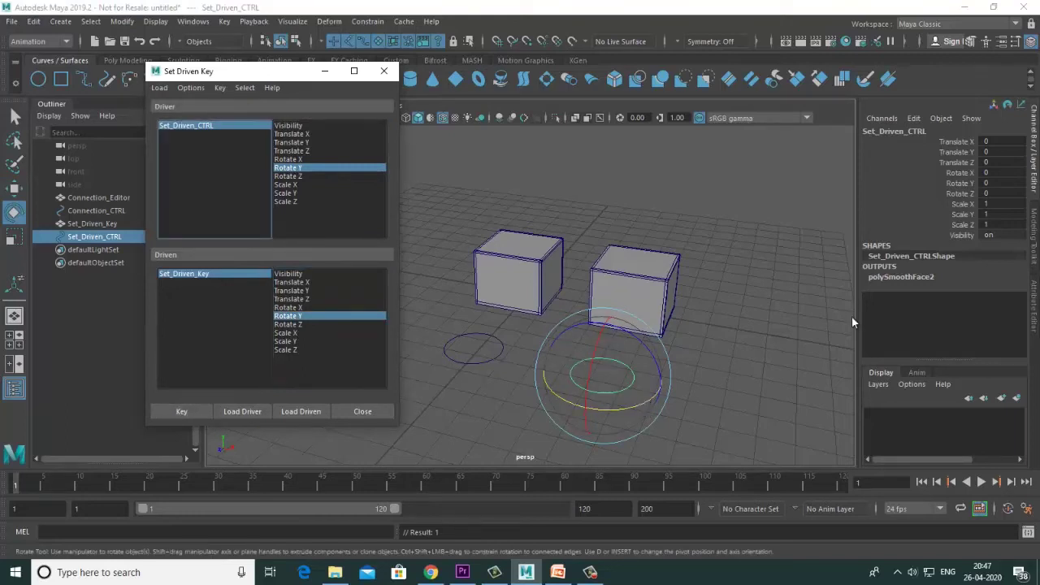
{"action": "left_click_drag", "start_coordinate": [631, 411], "coordinate": [660, 399]}
{"action": "double_click", "coordinate": [995, 183]}
{"action": "type", "text": "30"}
{"action": "key", "text": "Return"}
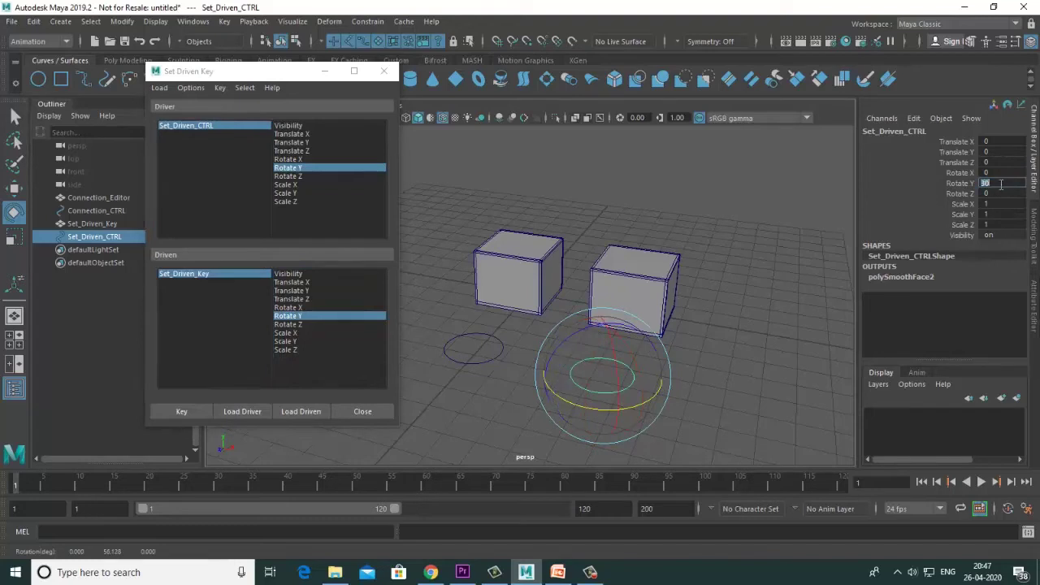
Step: Select the driven cube, set its Rotate Y to 360, and key it against the circle's Rotate Y
{"action": "left_click", "coordinate": [218, 277]}
{"action": "left_click_drag", "start_coordinate": [659, 309], "coordinate": [697, 317]}
{"action": "left_click", "coordinate": [994, 183]}
{"action": "type", "text": "360"}
{"action": "key", "text": "Return"}
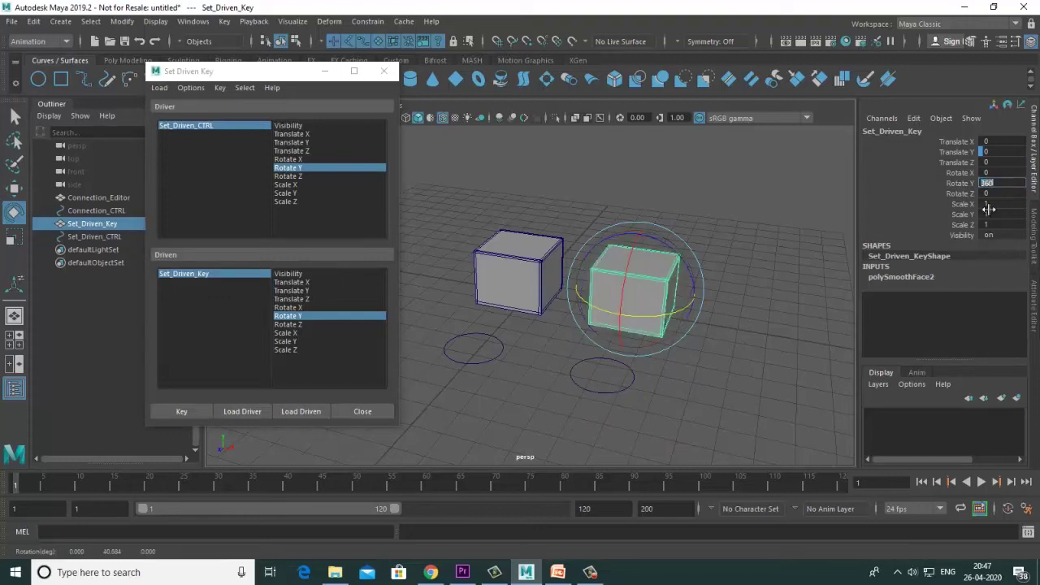
{"action": "left_click", "coordinate": [958, 184]}
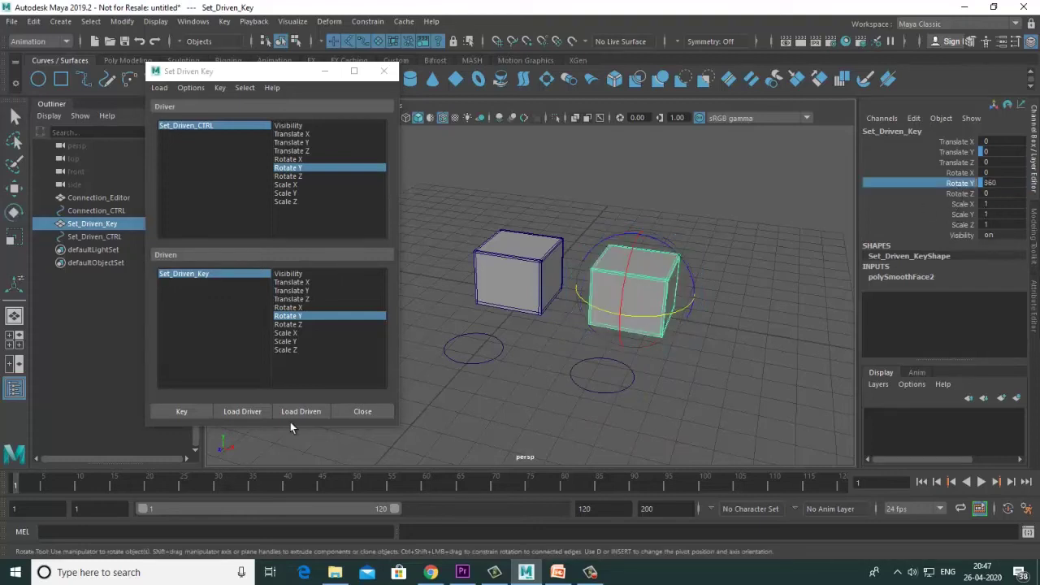
{"action": "left_click", "coordinate": [195, 412]}
Step: Rotate Set_Driven_CTRL around Y to test the cube's driven rotation, and close the Set Driven Key window
{"action": "left_click", "coordinate": [242, 125]}
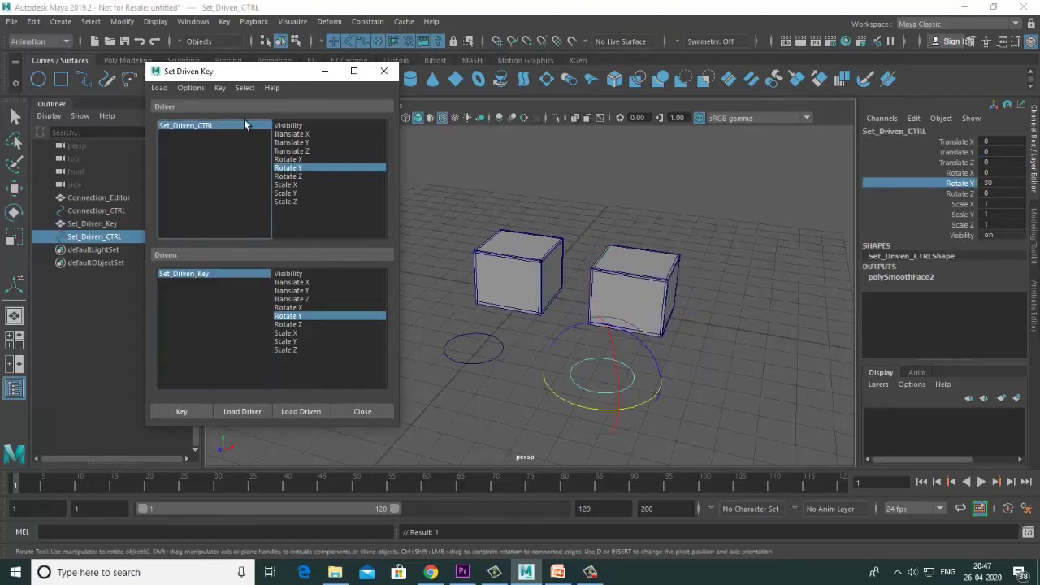
{"action": "left_click_drag", "start_coordinate": [284, 82], "coordinate": [274, 94]}
{"action": "left_click_drag", "start_coordinate": [632, 405], "coordinate": [653, 396]}
{"action": "left_click", "coordinate": [369, 87]}
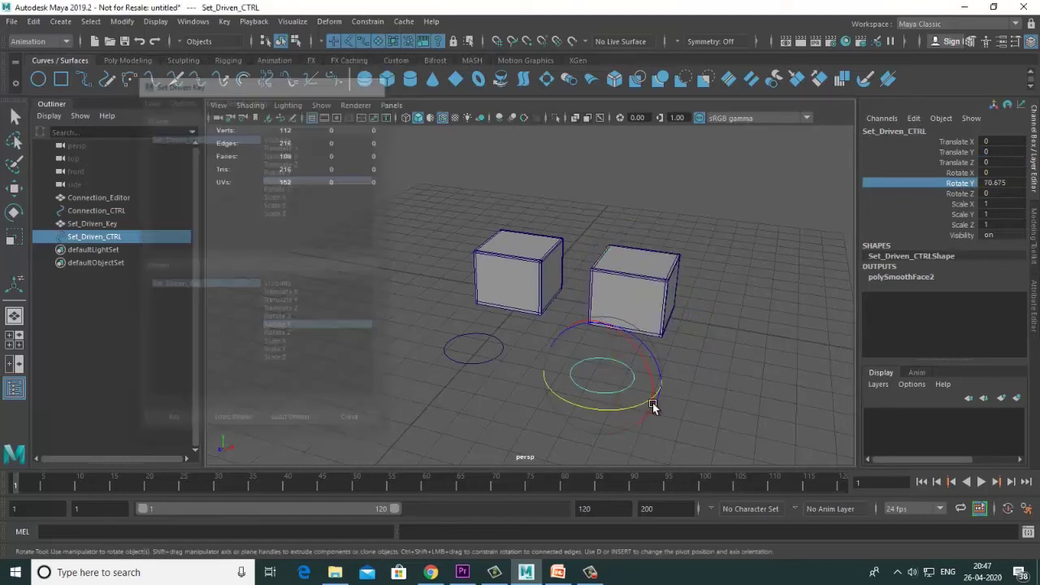
Step: Set Set_Driven_CTRL's Rotate Y to 0, test its rotation once more, and return Rotate Y to 0
{"action": "double_click", "coordinate": [997, 183]}
{"action": "type", "text": "0"}
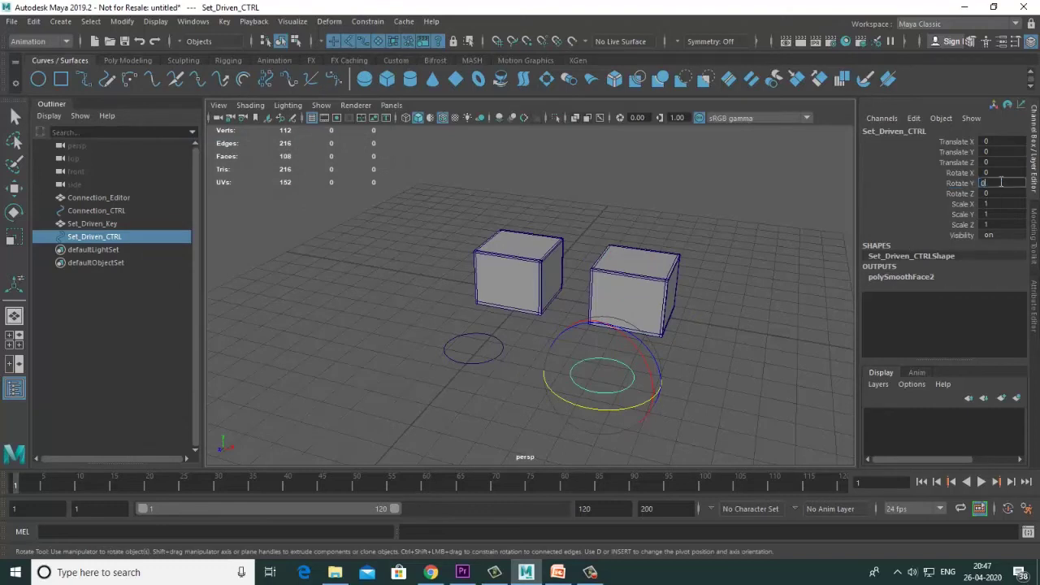
{"action": "left_click", "coordinate": [649, 388]}
{"action": "left_click", "coordinate": [611, 397]}
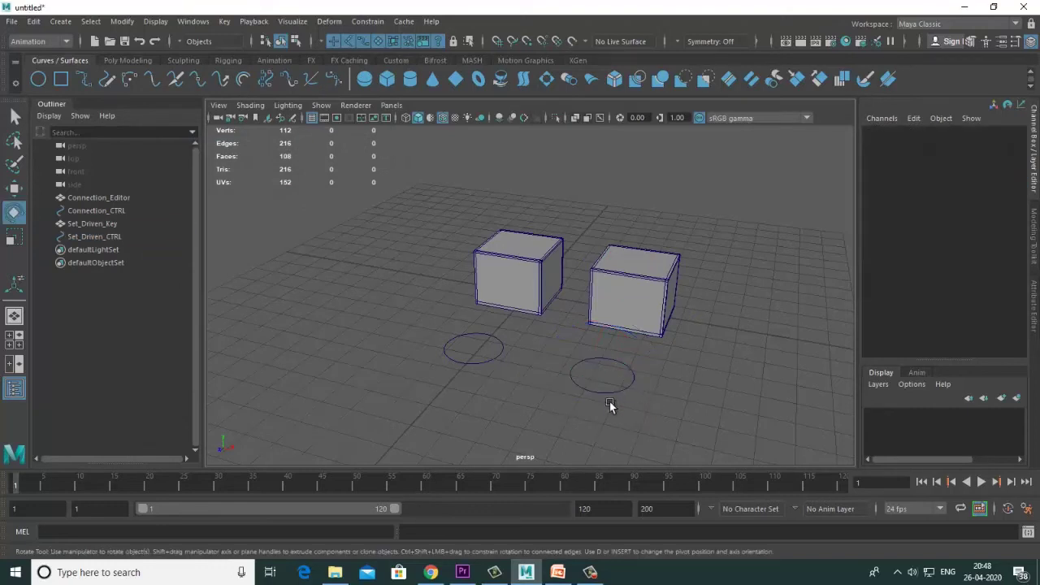
{"action": "mouse_move", "coordinate": [662, 394]}
{"action": "left_mouse_down"}
{"action": "mouse_move", "coordinate": [629, 414]}
{"action": "mouse_move", "coordinate": [604, 412]}
{"action": "mouse_move", "coordinate": [687, 390]}
{"action": "mouse_move", "coordinate": [586, 407]}
{"action": "mouse_move", "coordinate": [663, 397]}
{"action": "left_mouse_up"}
{"action": "double_click", "coordinate": [995, 184]}
{"action": "type", "text": "0"}
{"action": "key", "text": "Return"}
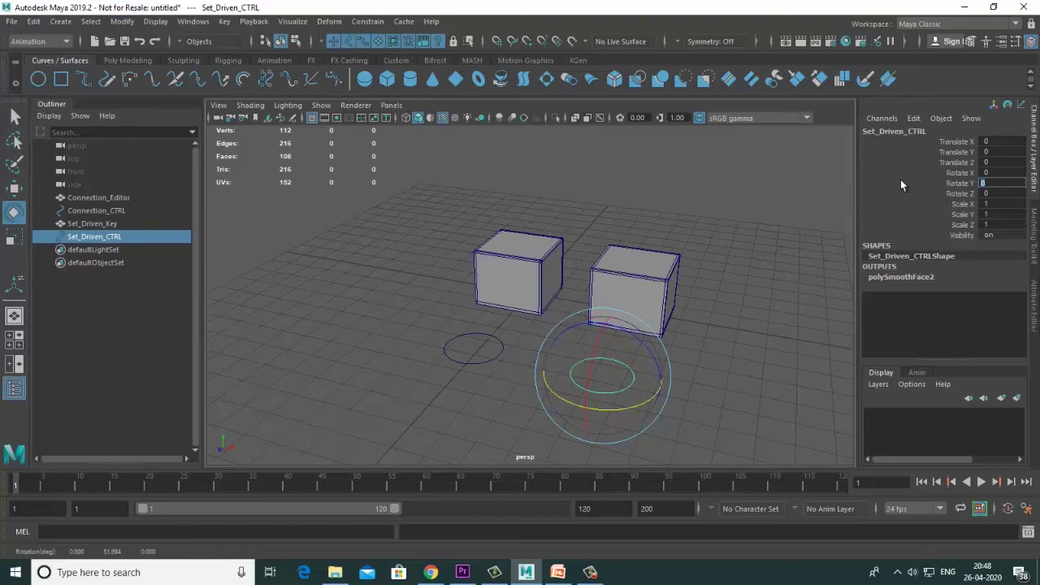
Step: Try moving the Set_Driven_CTRL circle along X and undo the move
{"action": "left_click", "coordinate": [755, 285]}
{"action": "scroll", "coordinate": [639, 344], "scroll_direction": "down", "scroll_amount": 5}
{"action": "scroll", "coordinate": [609, 344], "scroll_direction": "up", "scroll_amount": 5}
{"action": "left_click_drag", "start_coordinate": [608, 312], "coordinate": [546, 325], "text": "alt"}
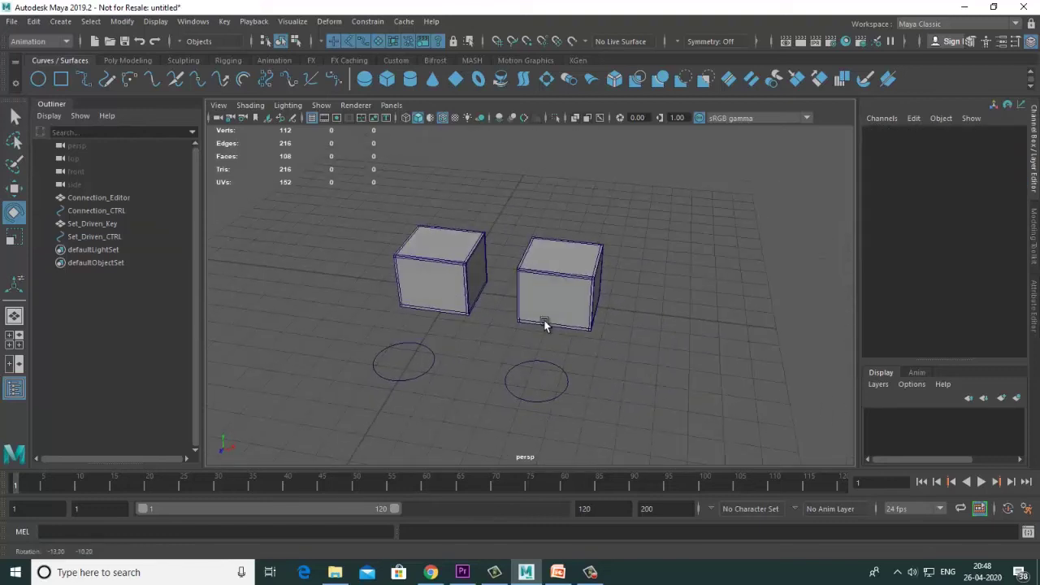
{"action": "left_click", "coordinate": [543, 351]}
{"action": "key", "text": "w"}
{"action": "left_click_drag", "start_coordinate": [587, 379], "coordinate": [595, 400]}
{"action": "key", "text": "ctrl+z"}
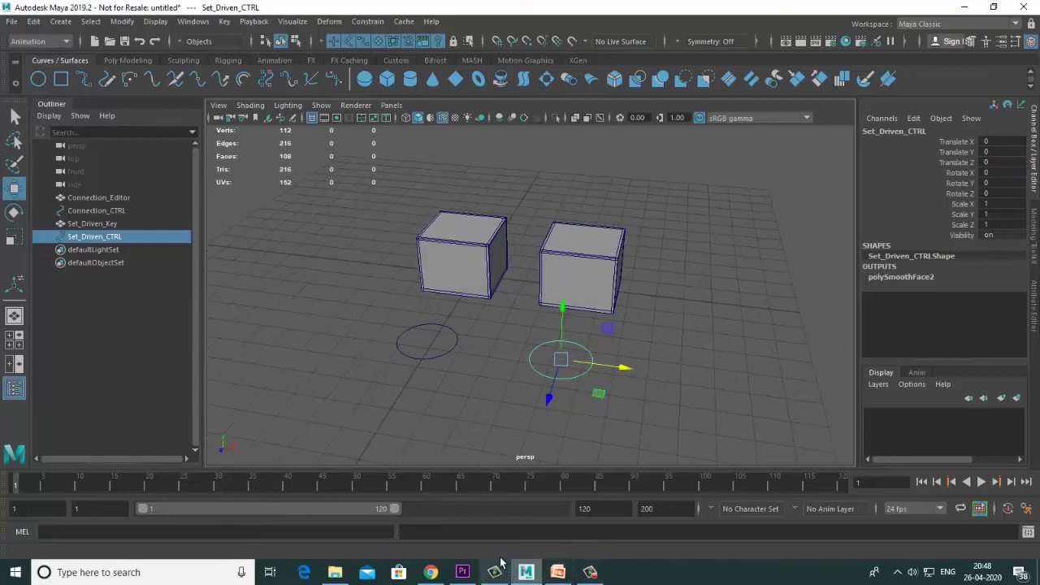
Step: Switch to the PowerPoint topics slide and add "( Set the limitation)" after Set Driven Key and "- No Limitation" after Connection Editor
{"action": "left_click", "coordinate": [558, 572]}
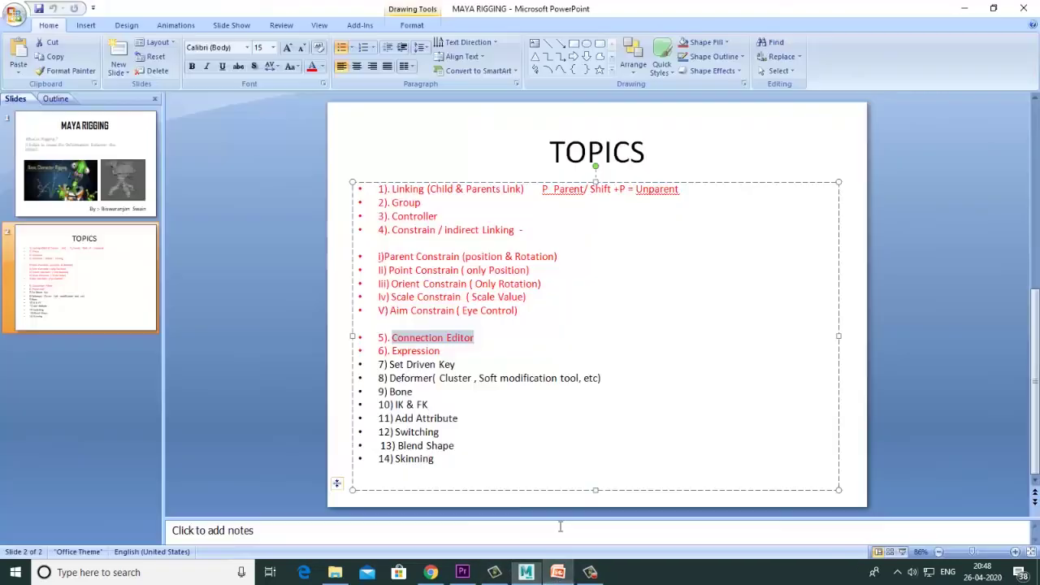
{"action": "left_click", "coordinate": [467, 368]}
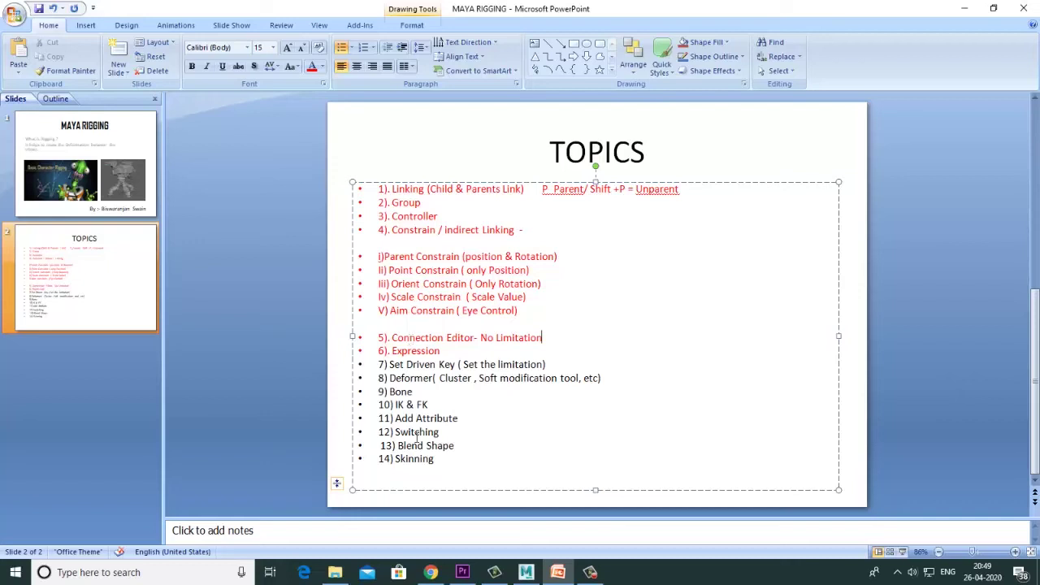
Step: Return to Maya, move Set_Driven_CTRL along X to test the cube's smooth divisions, and reset Translate X to 0
{"action": "left_click", "coordinate": [526, 572]}
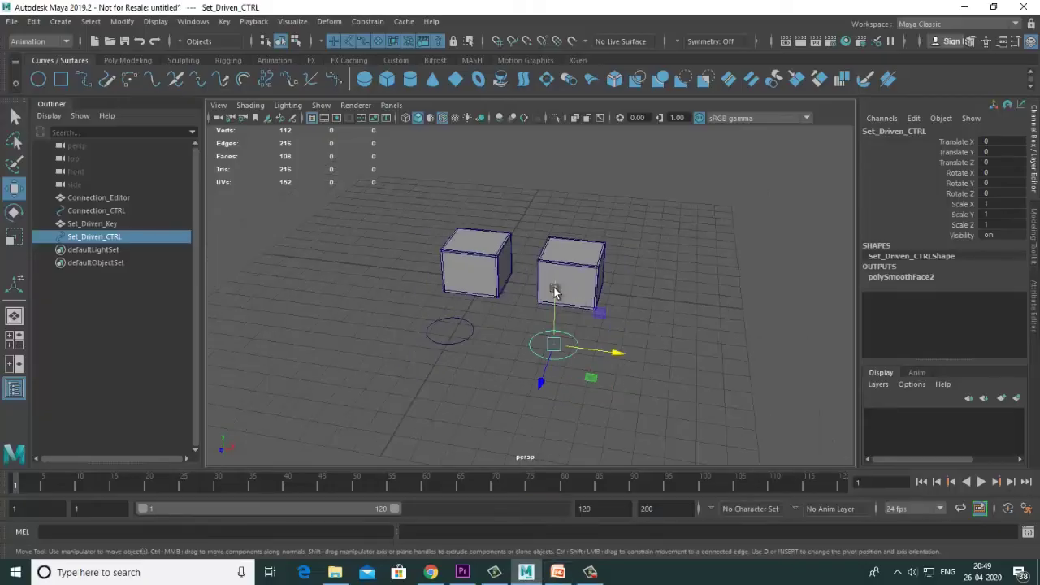
{"action": "left_click_drag", "start_coordinate": [555, 290], "coordinate": [579, 363], "text": "alt"}
{"action": "left_click", "coordinate": [564, 367]}
{"action": "scroll", "coordinate": [565, 365], "scroll_direction": "up", "scroll_amount": 3}
{"action": "mouse_move", "coordinate": [575, 339]}
{"action": "middle_mouse_down", "text": "alt"}
{"action": "mouse_move", "coordinate": [589, 327]}
{"action": "mouse_move", "coordinate": [575, 353]}
{"action": "middle_mouse_up", "text": "alt"}
{"action": "left_click", "coordinate": [573, 340]}
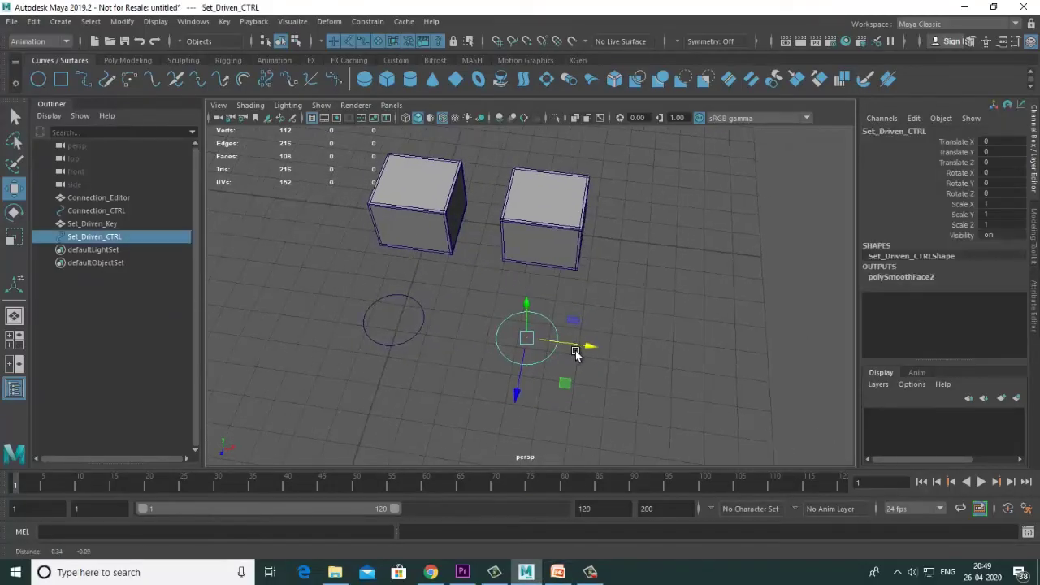
{"action": "left_click_drag", "start_coordinate": [583, 348], "coordinate": [664, 358]}
{"action": "left_click", "coordinate": [1002, 150]}
{"action": "left_click", "coordinate": [1006, 142]}
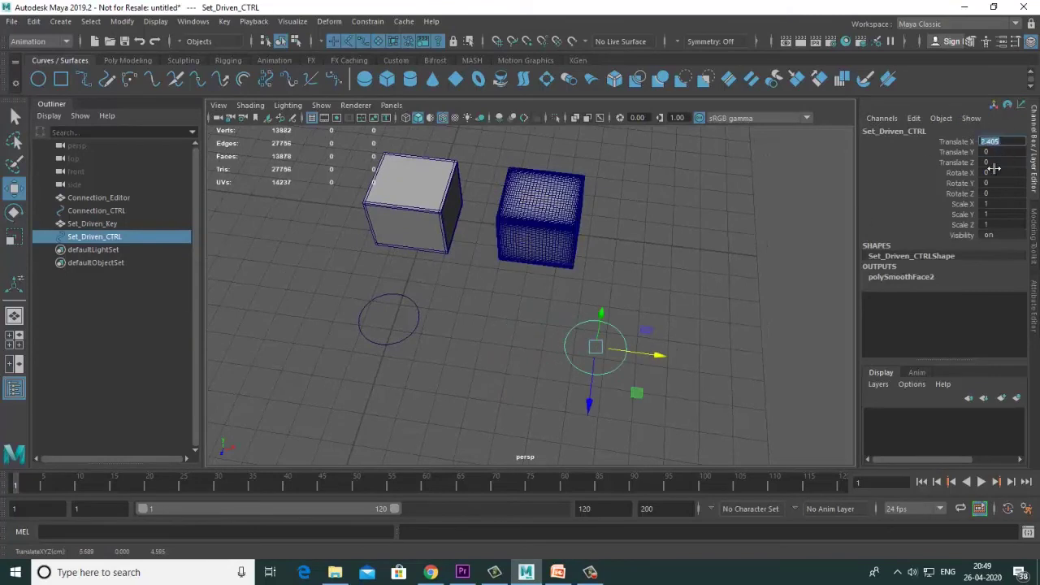
{"action": "left_click_drag", "start_coordinate": [646, 353], "coordinate": [719, 363]}
{"action": "left_click", "coordinate": [1004, 143]}
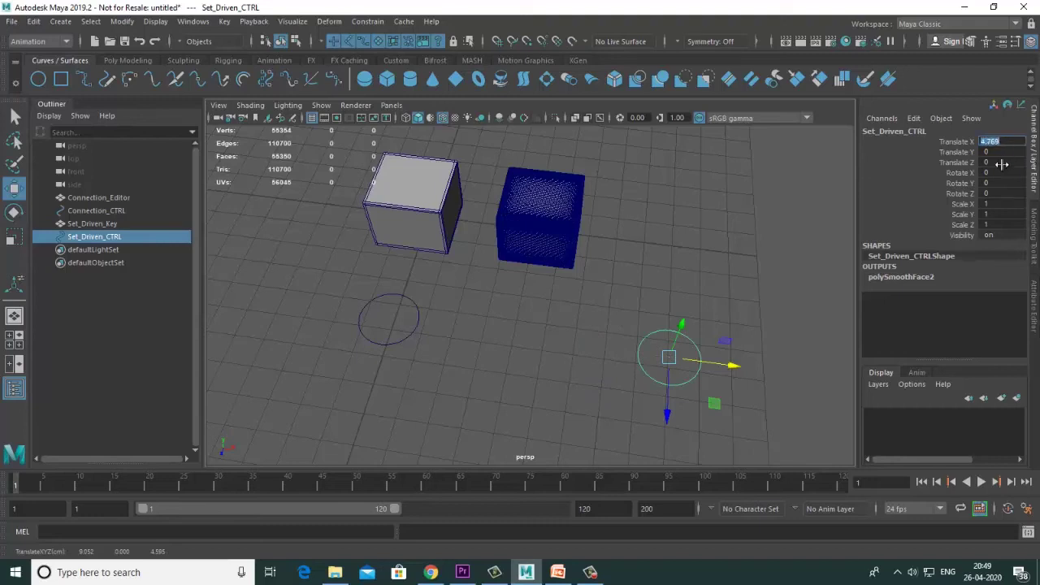
{"action": "type", "text": "0"}
{"action": "key", "text": "Return"}
Step: Open Set_Driven_CTRL's transform attributes and expand the translate limits under Limit Information
{"action": "left_click_drag", "start_coordinate": [560, 374], "coordinate": [586, 337], "text": "alt"}
{"action": "key", "text": "ctrl+a"}
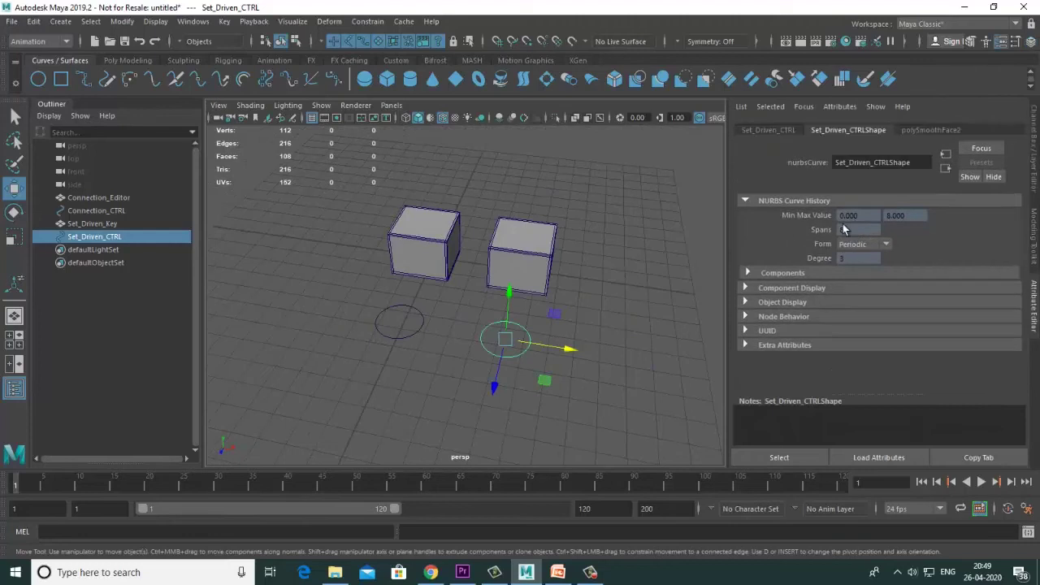
{"action": "left_click", "coordinate": [780, 131]}
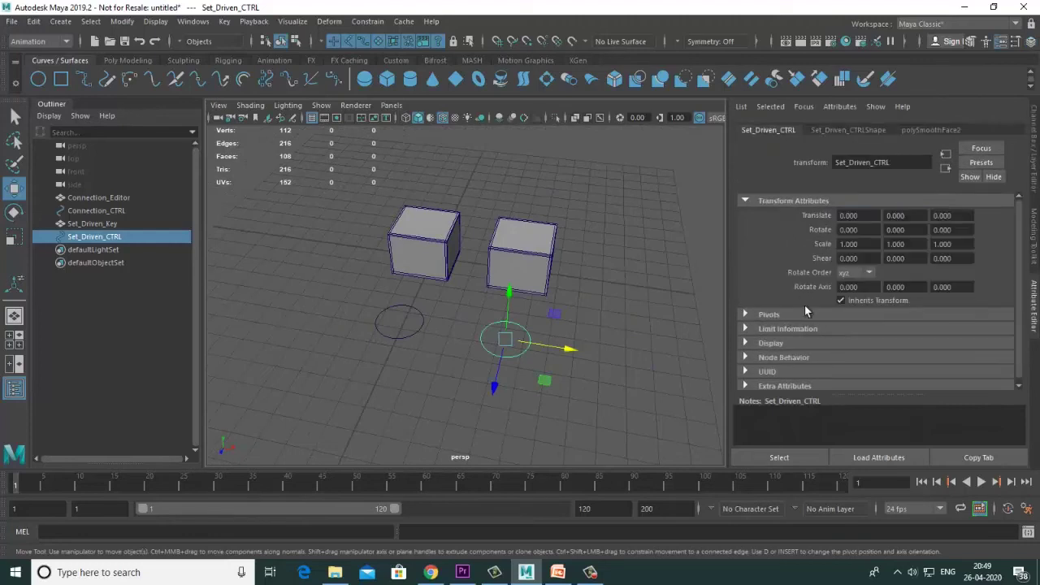
{"action": "left_click", "coordinate": [783, 330]}
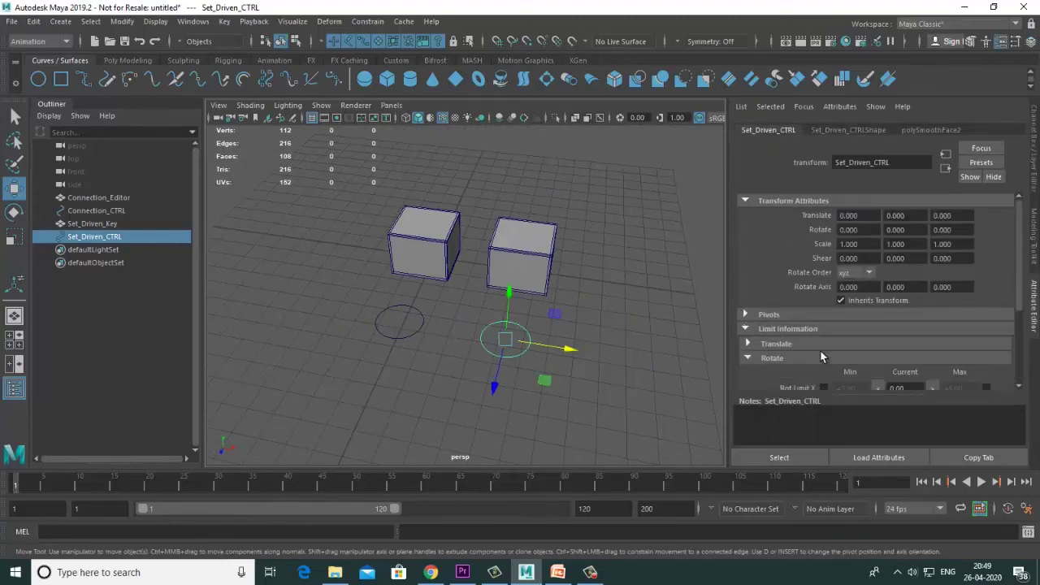
{"action": "scroll", "coordinate": [820, 356], "scroll_direction": "down", "scroll_amount": 2}
{"action": "left_click", "coordinate": [748, 265]}
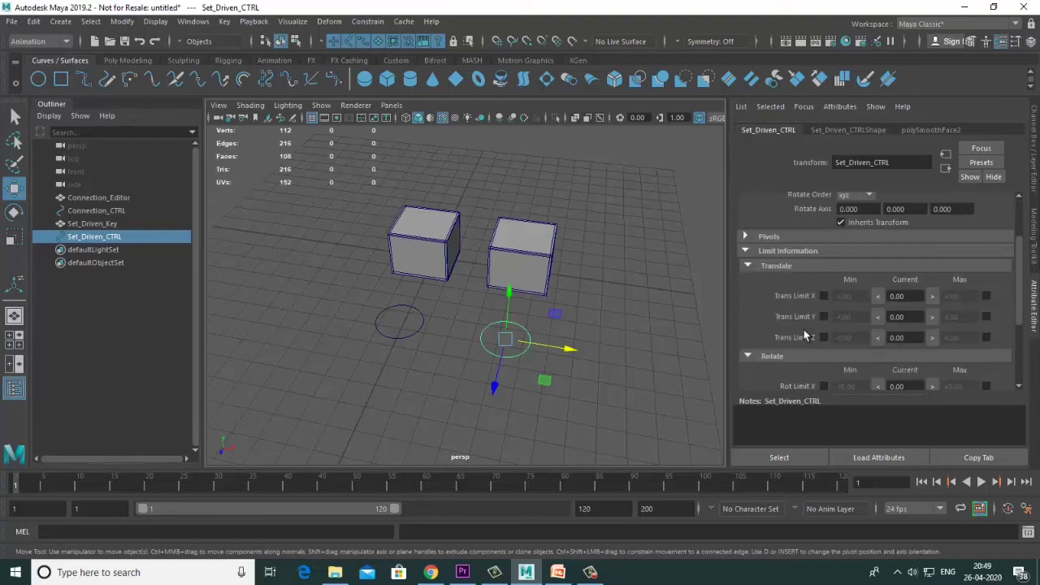
Step: Enable both X translation limits for Set_Driven_CTRL, with a minimum of 0 and a maximum of 3
{"action": "left_click", "coordinate": [824, 296]}
{"action": "left_click", "coordinate": [850, 296]}
{"action": "type", "text": "0"}
{"action": "left_click", "coordinate": [986, 295]}
{"action": "left_click", "coordinate": [959, 296]}
{"action": "type", "text": "3"}
{"action": "key", "text": "Return"}
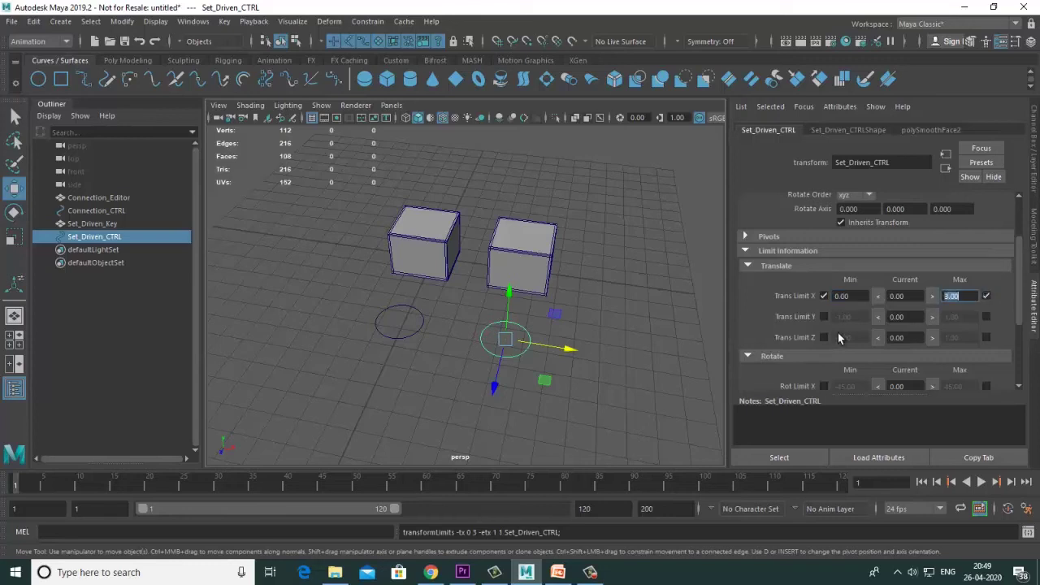
Step: Move Set_Driven_CTRL along X to test its limit, and reset its Translate X to 0
{"action": "scroll", "coordinate": [463, 357], "scroll_direction": "down", "scroll_amount": 3}
{"action": "left_click_drag", "start_coordinate": [541, 336], "coordinate": [656, 370]}
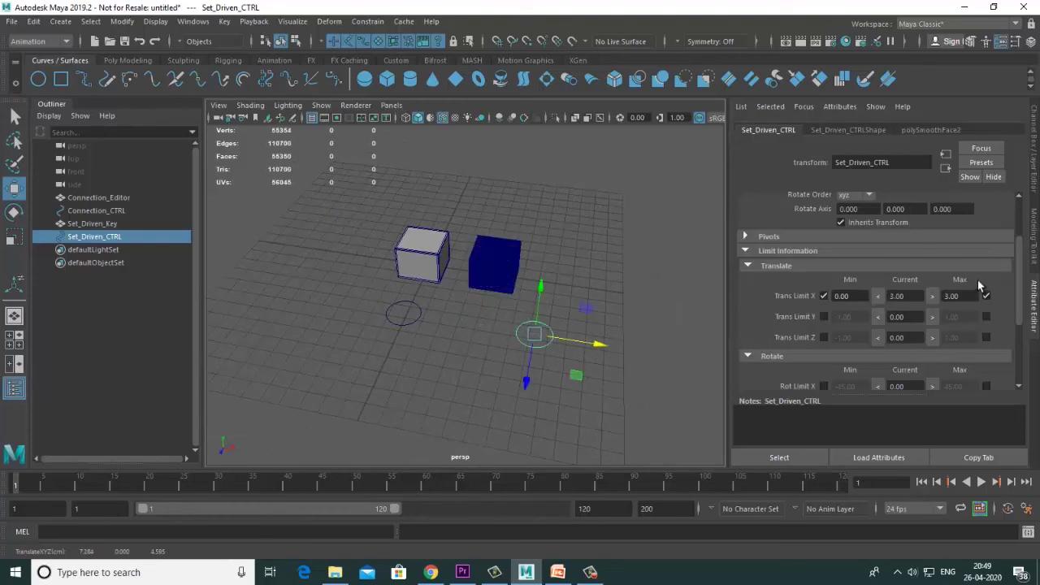
{"action": "key", "text": "ctrl+a"}
{"action": "double_click", "coordinate": [1002, 141]}
{"action": "type", "text": "0"}
{"action": "key", "text": "Return"}
Step: Raise Set_Driven_CTRL along Y to test its unrestricted travel, and reset its Translate Y to 0
{"action": "left_click_drag", "start_coordinate": [553, 298], "coordinate": [549, 157]}
{"action": "double_click", "coordinate": [1003, 152]}
{"action": "type", "text": "0"}
{"action": "key", "text": "Return"}
{"action": "left_click_drag", "start_coordinate": [630, 341], "coordinate": [637, 312], "text": "alt"}
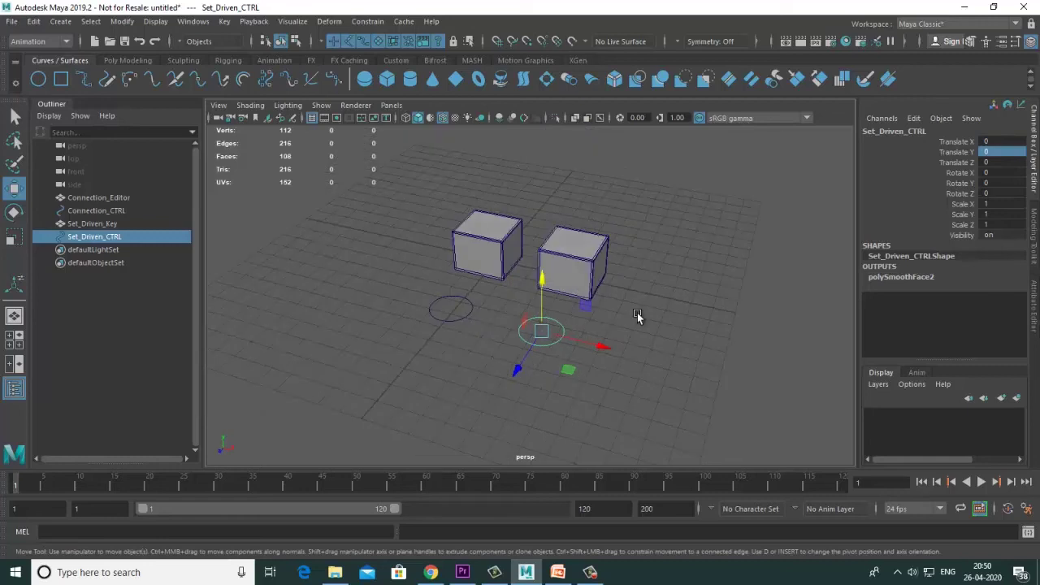
Step: Enable both Y translation limits for Set_Driven_CTRL, with a minimum of 0 and a maximum of 3
{"action": "key", "text": "ctrl+a"}
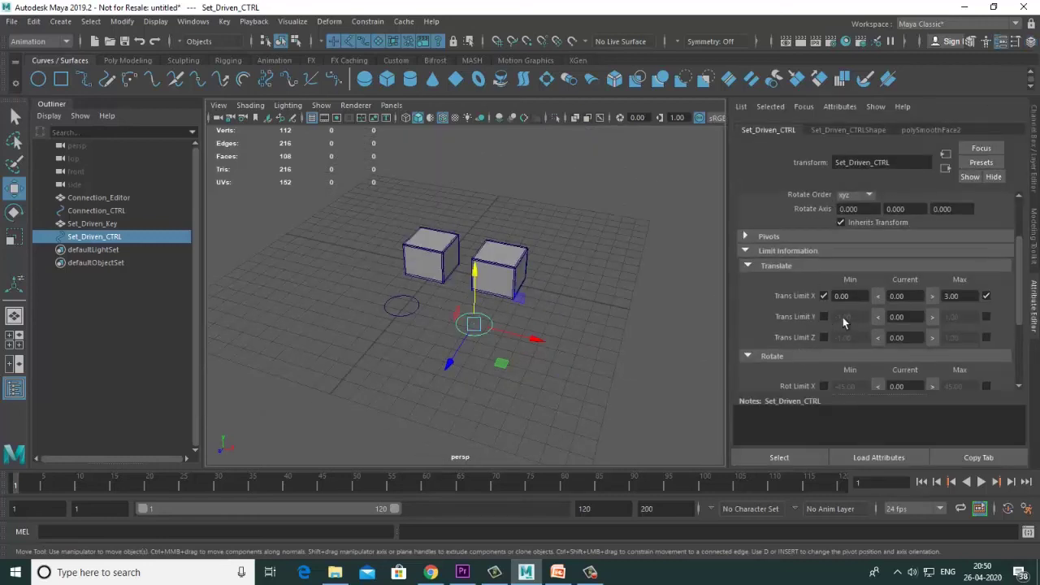
{"action": "left_click_drag", "start_coordinate": [853, 319], "coordinate": [817, 320]}
{"action": "type", "text": "0"}
{"action": "key", "text": "Return"}
{"action": "left_click", "coordinate": [986, 317]}
{"action": "double_click", "coordinate": [951, 317]}
{"action": "type", "text": "3"}
{"action": "key", "text": "Return"}
Step: Raise Set_Driven_CTRL along Y to test its upper limit, and undo the move
{"action": "left_click_drag", "start_coordinate": [475, 276], "coordinate": [477, 194]}
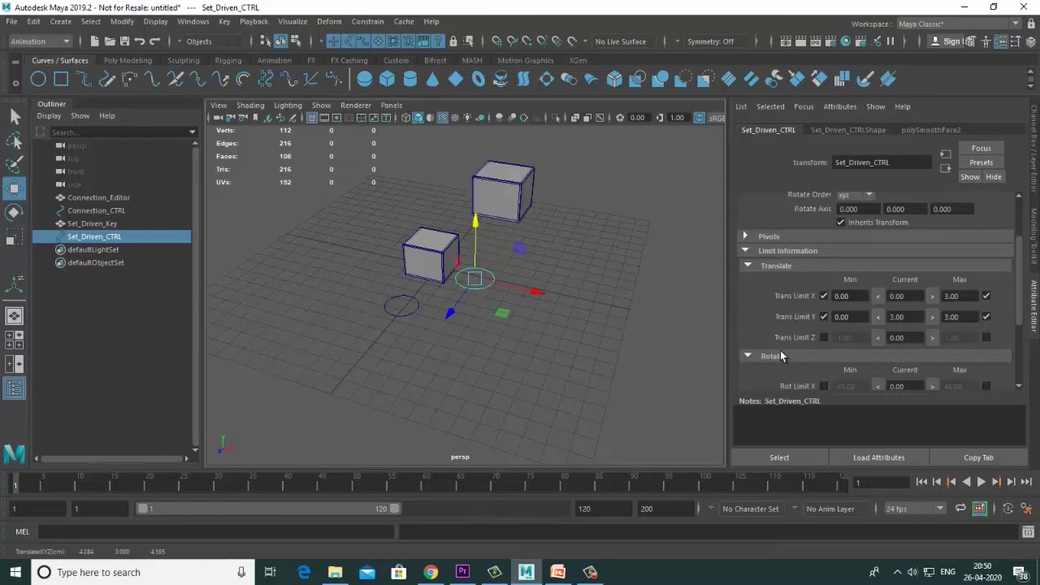
{"action": "key", "text": "ctrl+z"}
{"action": "left_click_drag", "start_coordinate": [537, 360], "coordinate": [599, 354], "text": "alt"}
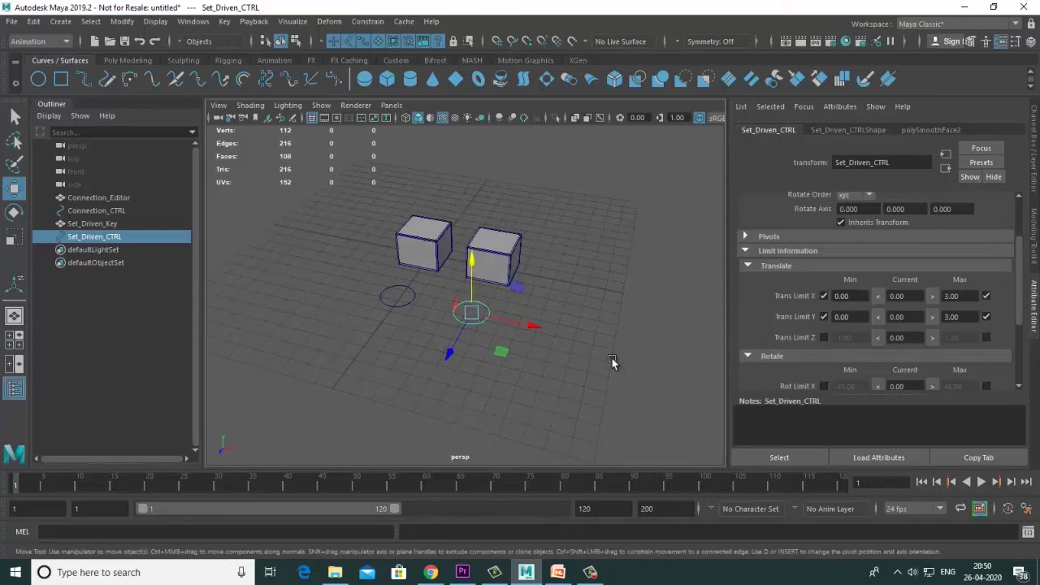
Step: Rotate Set_Driven_CTRL around Y twice to test the cube's driven rotation, undoing each rotation
{"action": "key", "text": "e"}
{"action": "left_click_drag", "start_coordinate": [493, 362], "coordinate": [562, 345]}
{"action": "key", "text": "ctrl+z"}
{"action": "key", "text": "ctrl+a"}
{"action": "key", "text": "ctrl+a"}
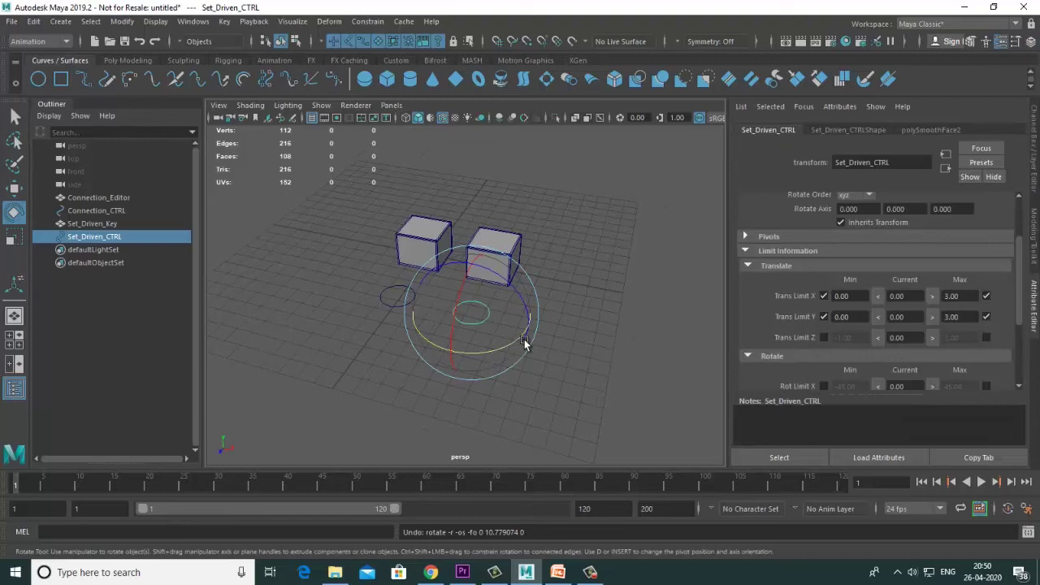
{"action": "key", "text": "ctrl+a"}
{"action": "left_click_drag", "start_coordinate": [562, 352], "coordinate": [590, 351]}
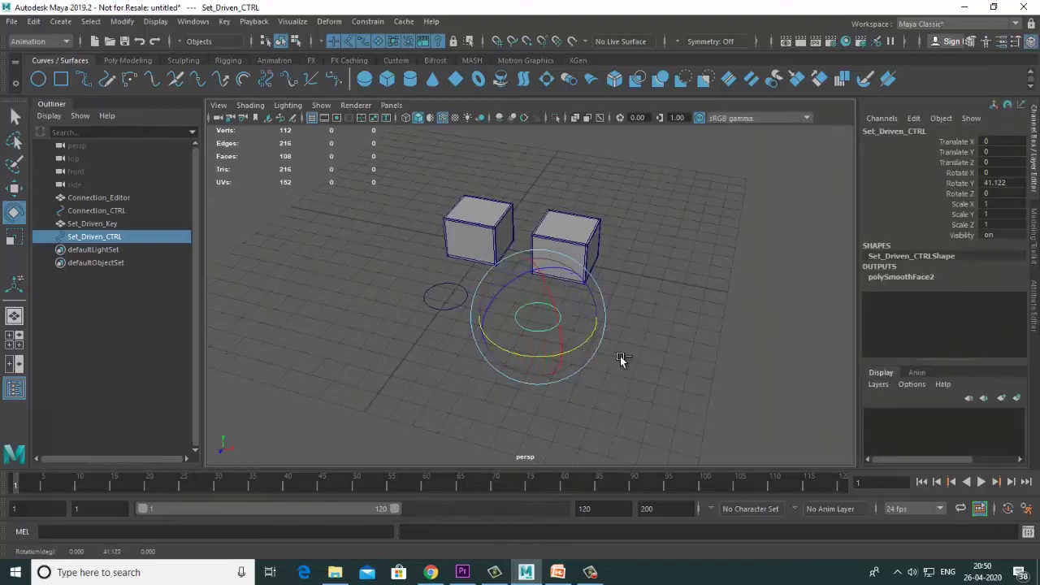
{"action": "key", "text": "ctrl+z"}
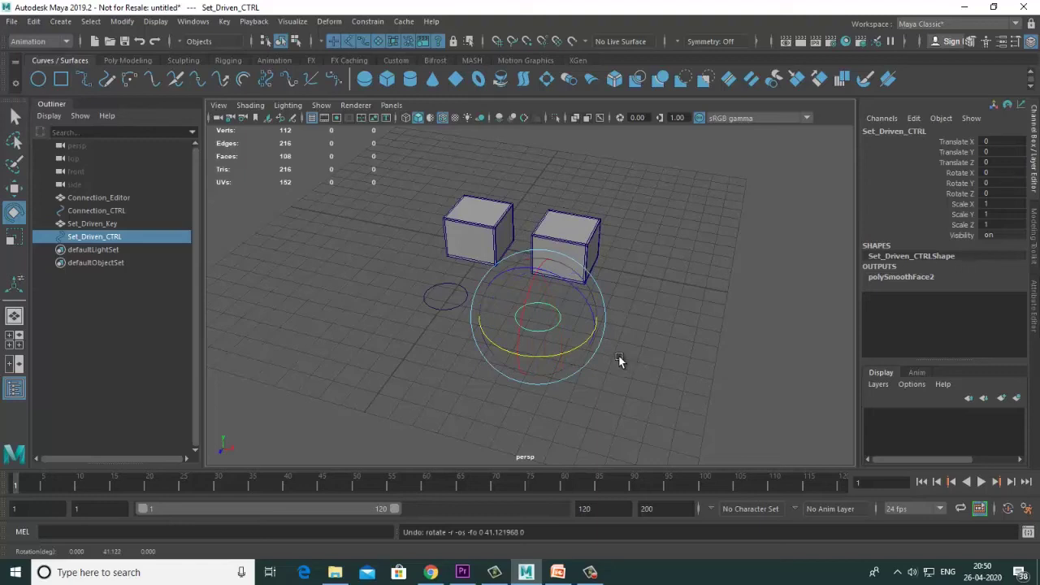
Step: Enable both Y rotation limits for Set_Driven_CTRL, with a minimum of 0 and a maximum of 30
{"action": "key", "text": "w"}
{"action": "key", "text": "ctrl+a"}
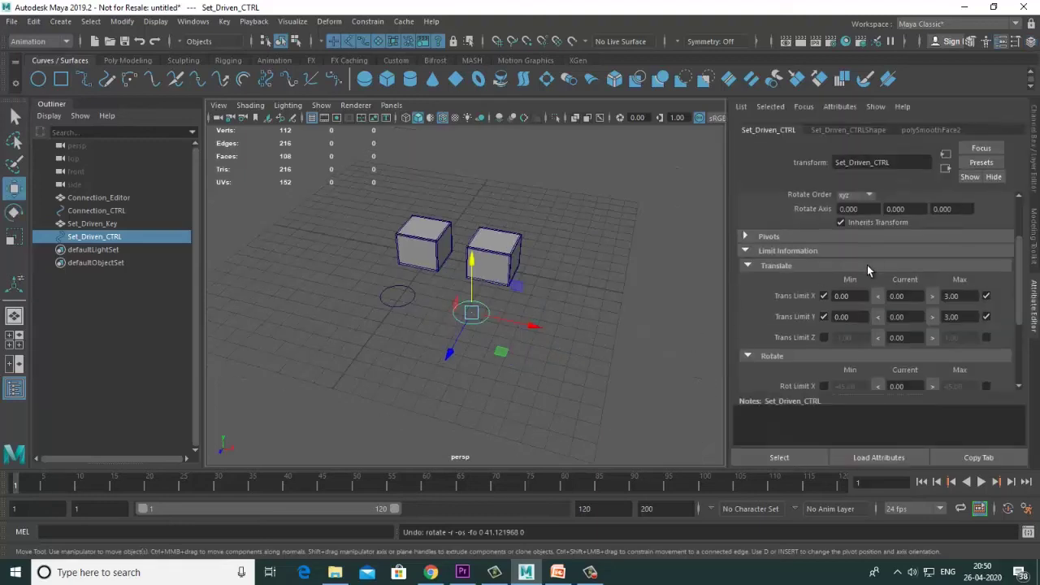
{"action": "scroll", "coordinate": [811, 365], "scroll_direction": "down", "scroll_amount": 5}
{"action": "left_click", "coordinate": [824, 290]}
{"action": "type", "text": "0"}
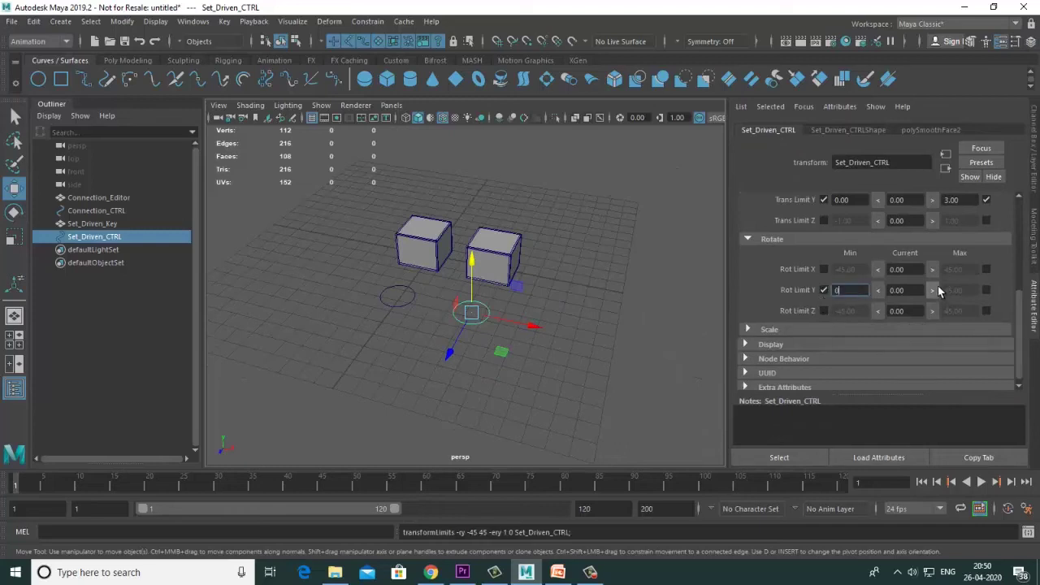
{"action": "left_click", "coordinate": [986, 290]}
{"action": "type", "text": "30"}
{"action": "key", "text": "Return"}
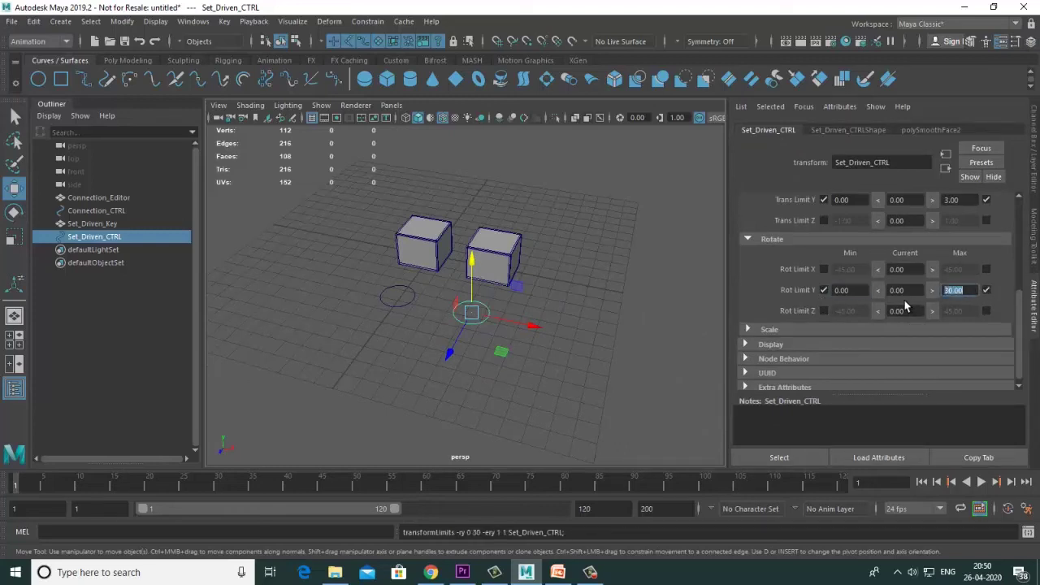
Step: Rotate Set_Driven_CTRL around Y and move it along X to test its limits, and undo the move
{"action": "left_click", "coordinate": [560, 300]}
{"action": "left_click", "coordinate": [488, 315]}
{"action": "scroll", "coordinate": [508, 329], "scroll_direction": "up", "scroll_amount": 2}
{"action": "key", "text": "e"}
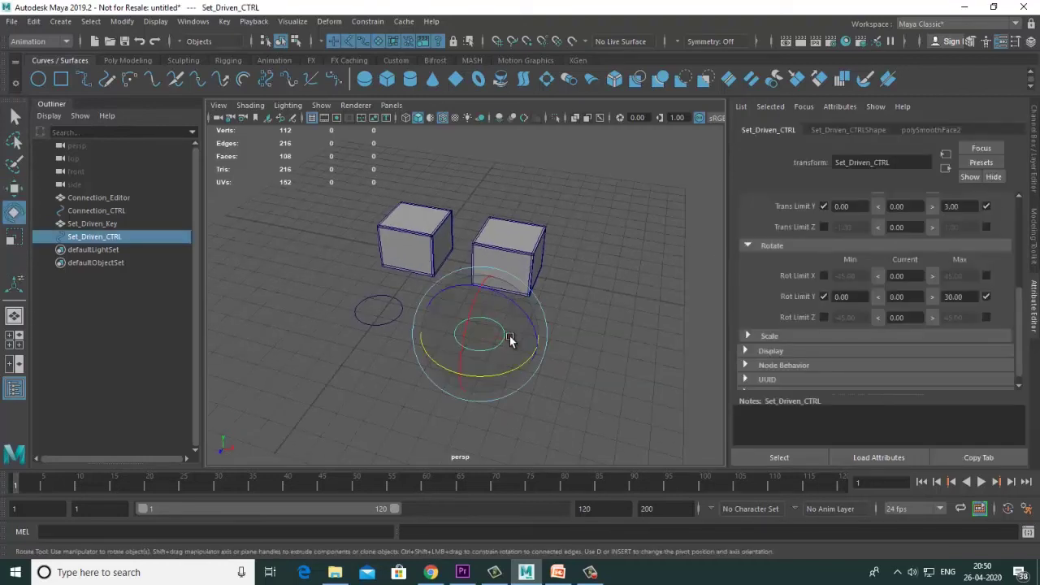
{"action": "left_click_drag", "start_coordinate": [495, 372], "coordinate": [475, 281]}
{"action": "key", "text": "w"}
{"action": "left_click_drag", "start_coordinate": [534, 346], "coordinate": [503, 351]}
{"action": "key", "text": "ctrl+z"}
{"action": "key", "text": "ctrl+a"}
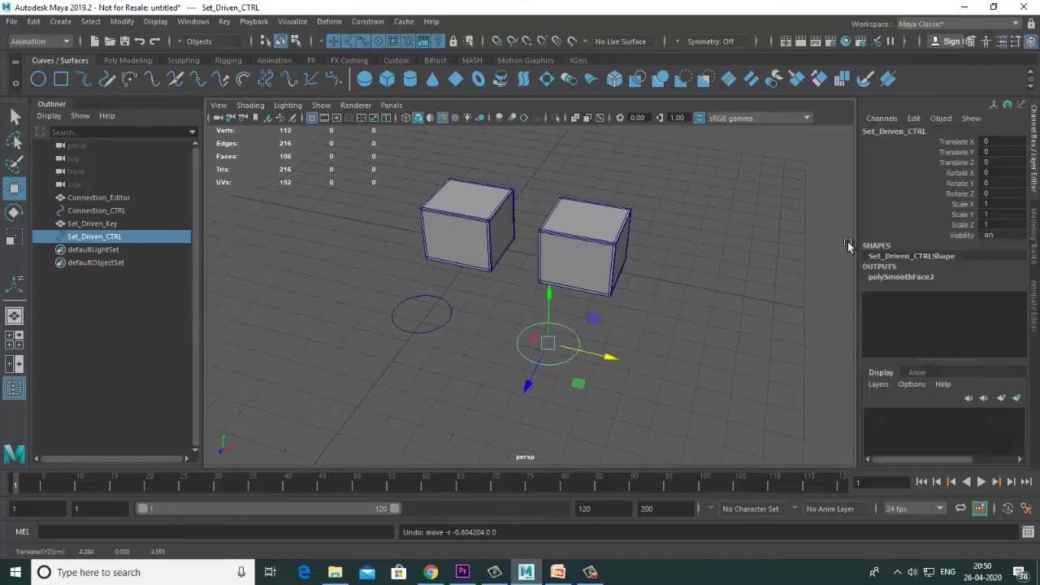
Step: Lock and hide Set_Driven_CTRL's Translate Z, Rotate X, Rotate Z, Scale and Visibility channels, and undo the change
{"action": "left_click", "coordinate": [960, 144]}
{"action": "left_click", "coordinate": [962, 152], "text": "shift"}
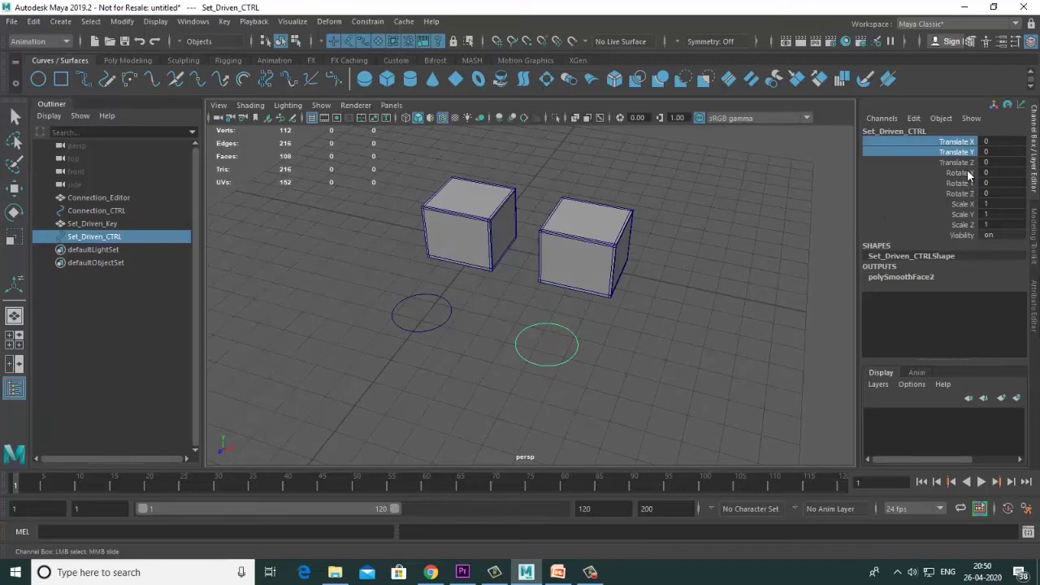
{"action": "left_click_drag", "start_coordinate": [965, 163], "coordinate": [965, 175]}
{"action": "left_click", "coordinate": [961, 194], "text": "ctrl"}
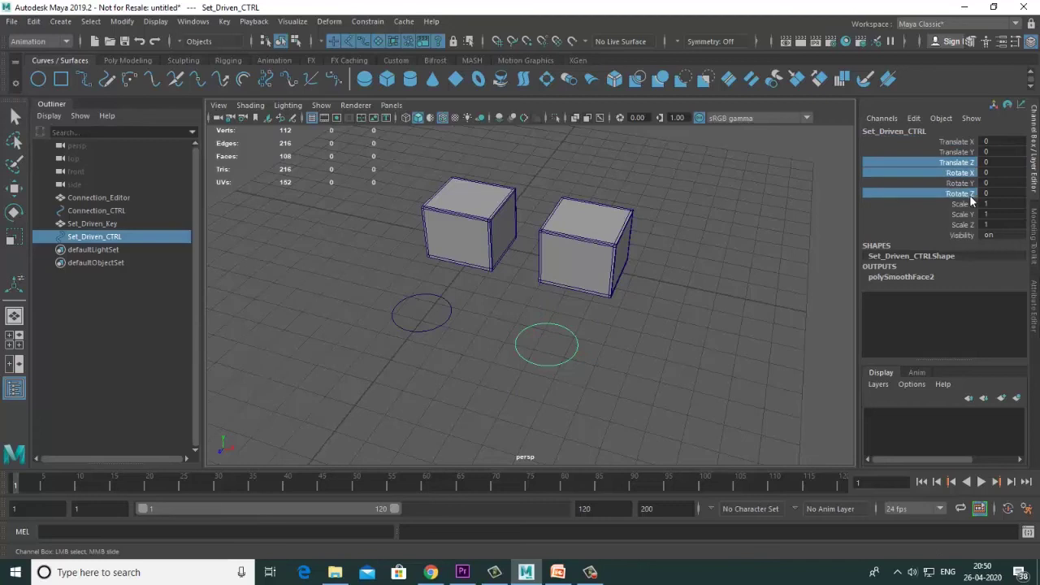
{"action": "left_click", "coordinate": [963, 204], "text": "ctrl"}
{"action": "left_click", "coordinate": [964, 214], "text": "ctrl"}
{"action": "left_click", "coordinate": [967, 225], "text": "ctrl"}
{"action": "left_click", "coordinate": [964, 235], "text": "ctrl"}
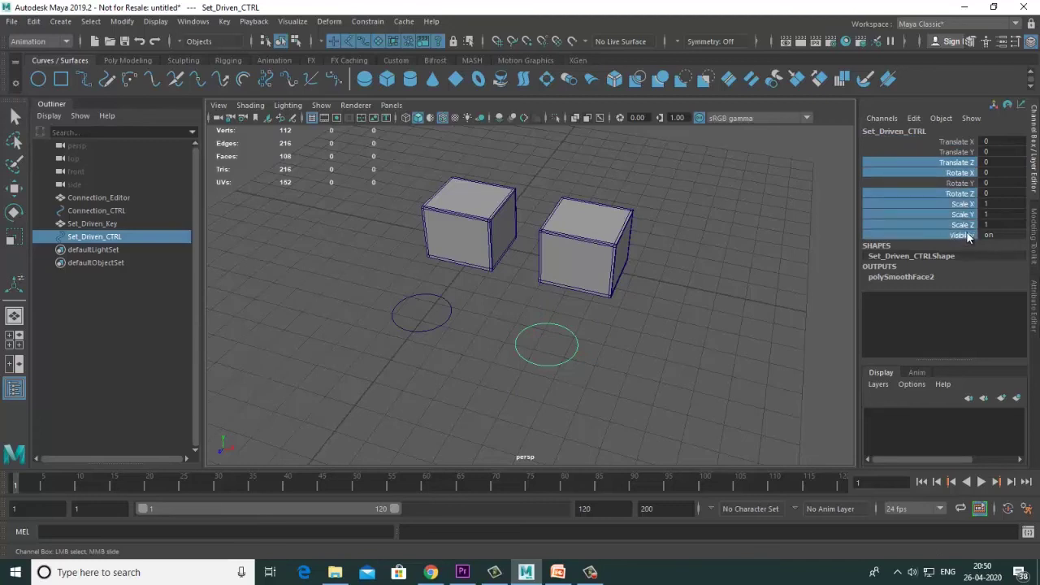
{"action": "right_click", "coordinate": [967, 233]}
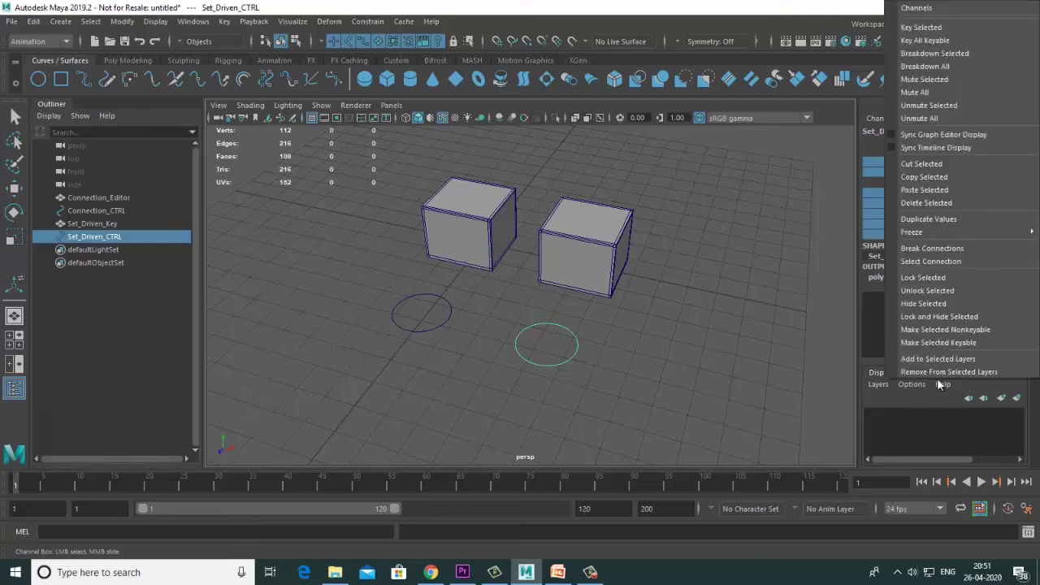
{"action": "left_click", "coordinate": [926, 317]}
{"action": "key", "text": "w"}
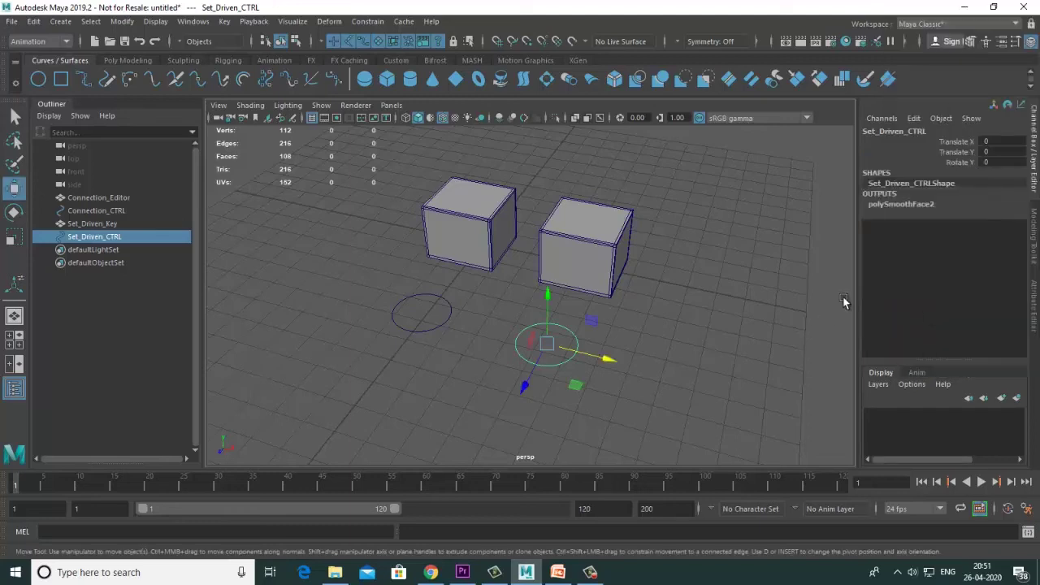
{"action": "key", "text": "ctrl+z"}
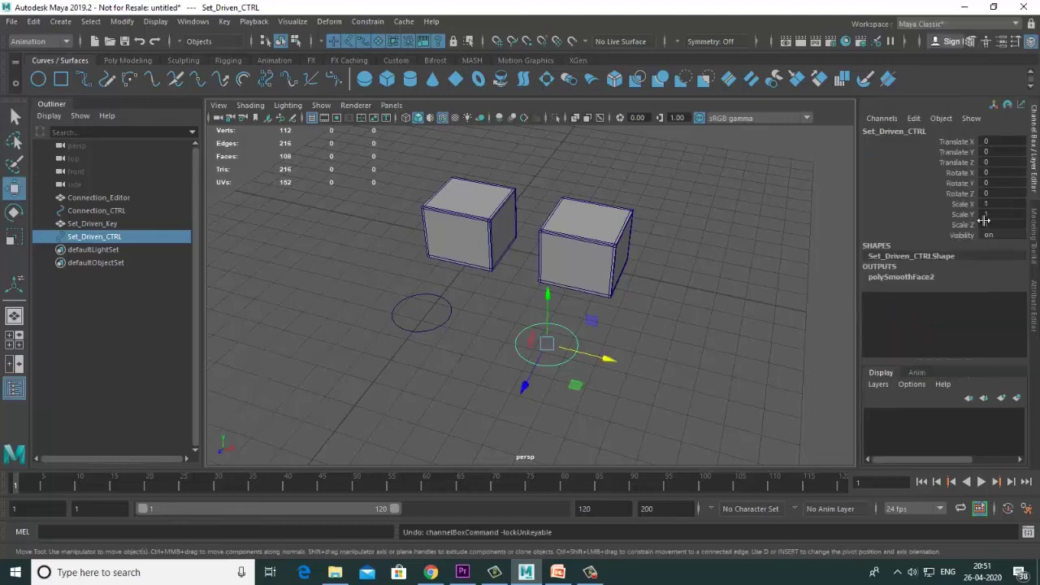
Step: Lock Set_Driven_CTRL's Translate Z, Rotate X, Rotate Z, Scale X, Y and Z, and Visibility channels without hiding them
{"action": "left_click", "coordinate": [965, 143]}
{"action": "left_click", "coordinate": [968, 162]}
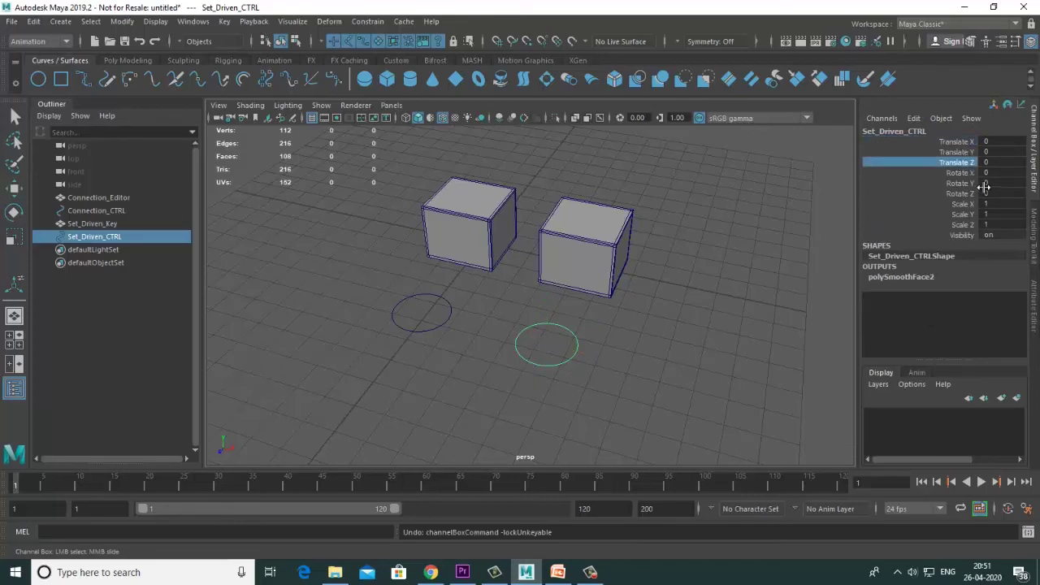
{"action": "left_click", "coordinate": [963, 172], "text": "ctrl"}
{"action": "left_click", "coordinate": [964, 194], "text": "ctrl"}
{"action": "left_click", "coordinate": [967, 214], "text": "ctrl"}
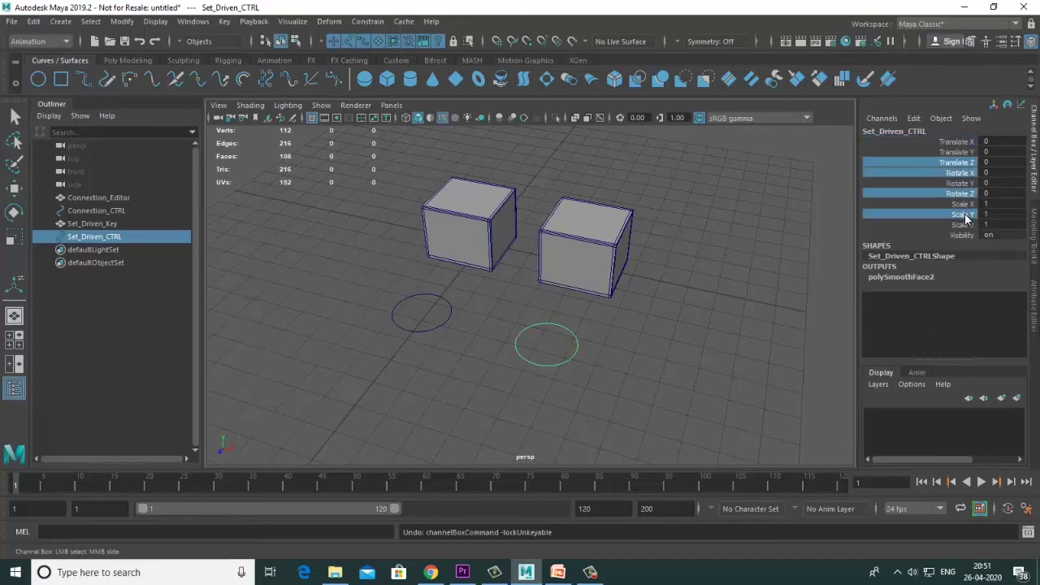
{"action": "left_click", "coordinate": [966, 204], "text": "ctrl"}
{"action": "left_click", "coordinate": [965, 224], "text": "ctrl"}
{"action": "left_click", "coordinate": [965, 235], "text": "ctrl"}
{"action": "right_click", "coordinate": [965, 236]}
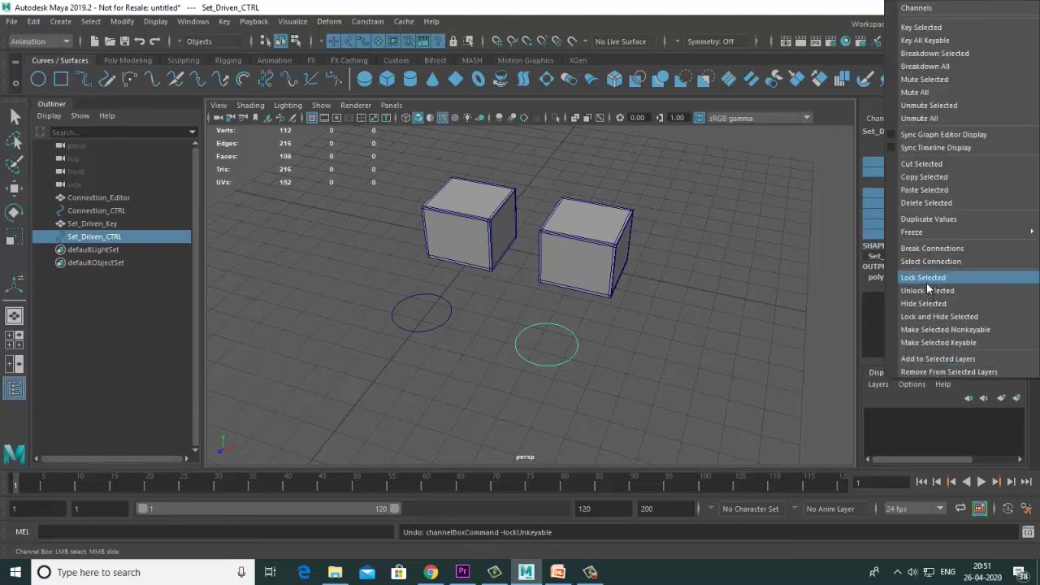
{"action": "left_click", "coordinate": [926, 280]}
Step: Use Channel Control to make Set_Driven_CTRL's Rotate X, Rotate Z, Scale X, Y and Z, and Visibility channels nonkeyable and hidden
{"action": "left_click", "coordinate": [194, 22]}
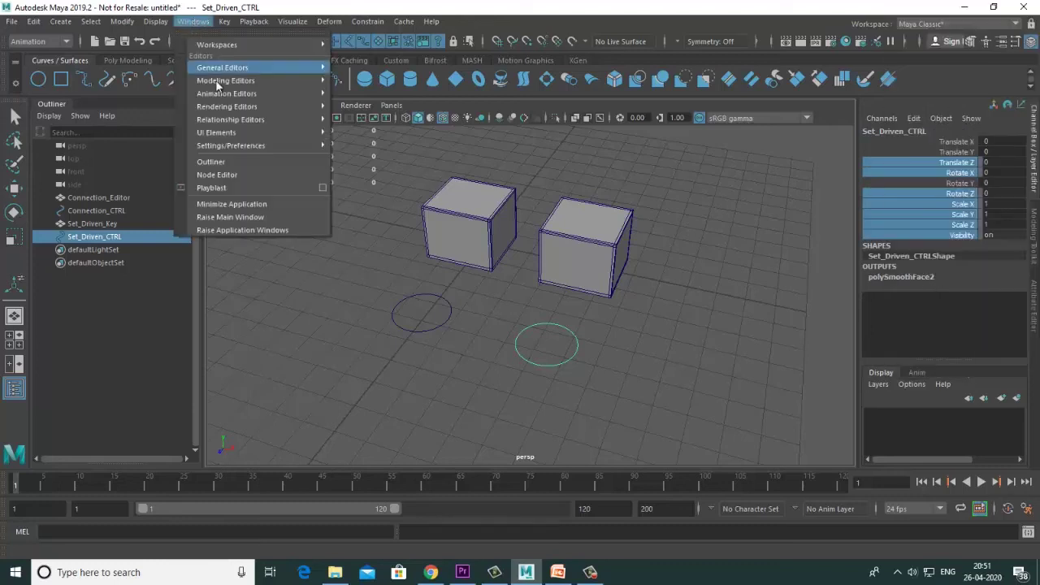
{"action": "mouse_move", "coordinate": [264, 71]}
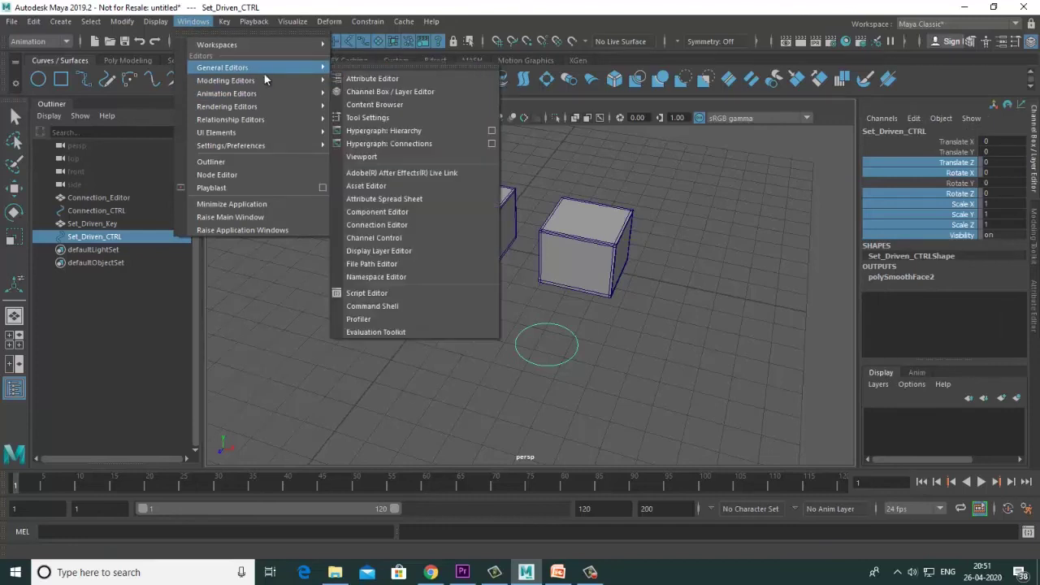
{"action": "left_click", "coordinate": [400, 241]}
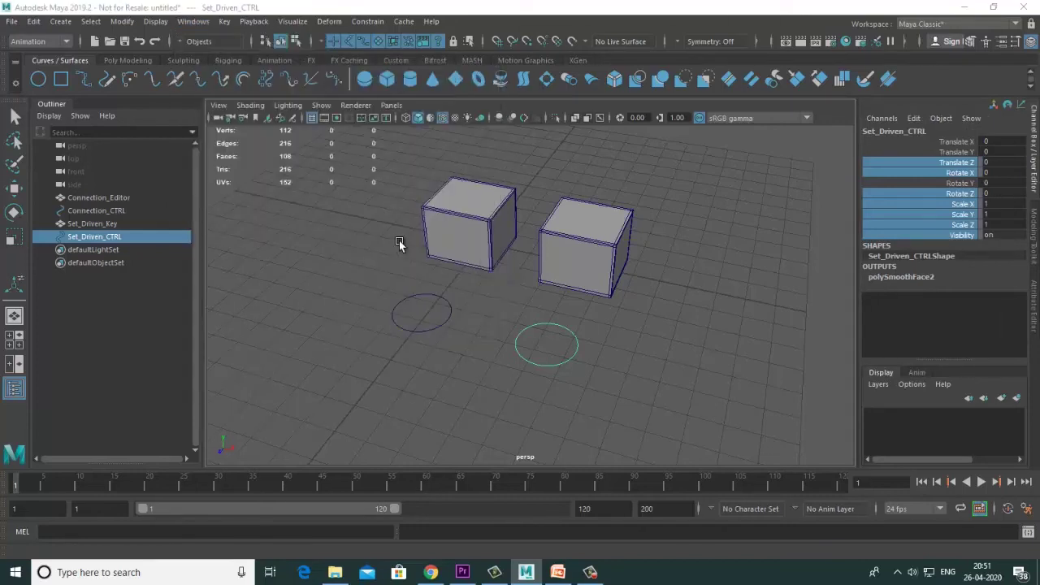
{"action": "left_click_drag", "start_coordinate": [559, 107], "coordinate": [618, 96]}
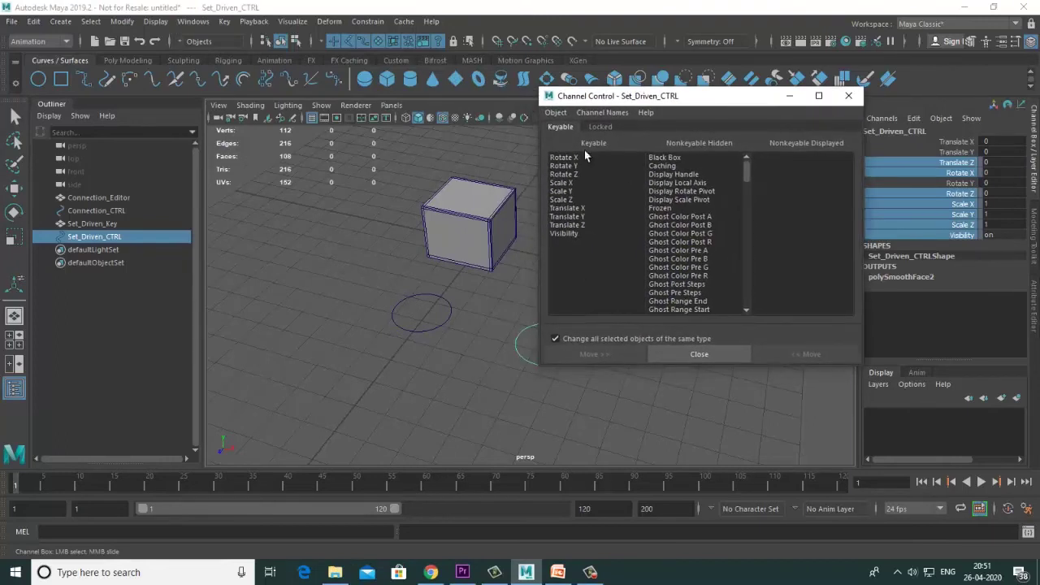
{"action": "left_click", "coordinate": [567, 158]}
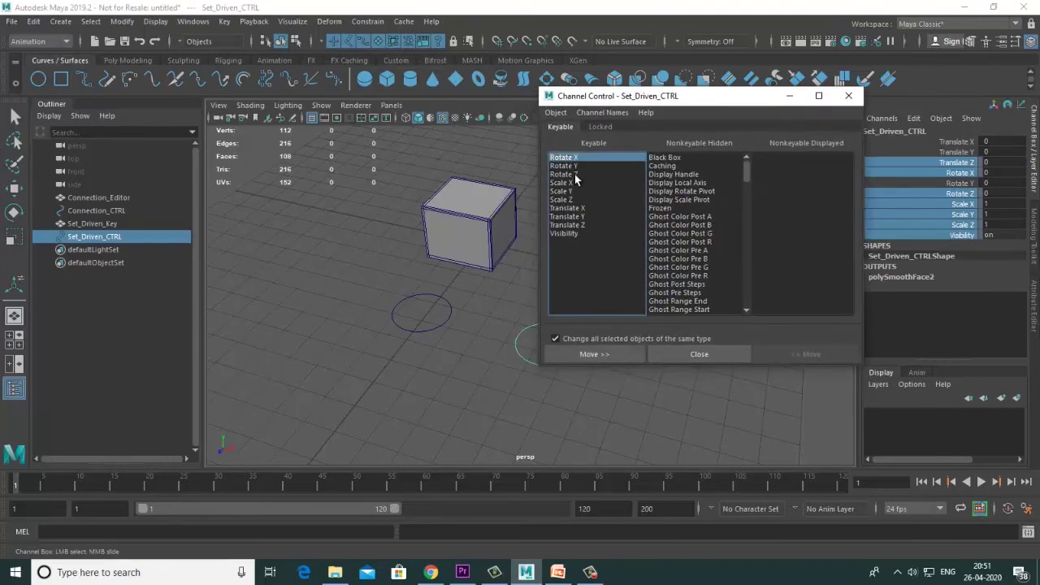
{"action": "left_click", "coordinate": [572, 174], "text": "ctrl"}
{"action": "left_click", "coordinate": [571, 191], "text": "ctrl"}
{"action": "left_click", "coordinate": [561, 182], "text": "ctrl"}
{"action": "left_click", "coordinate": [560, 199], "text": "ctrl"}
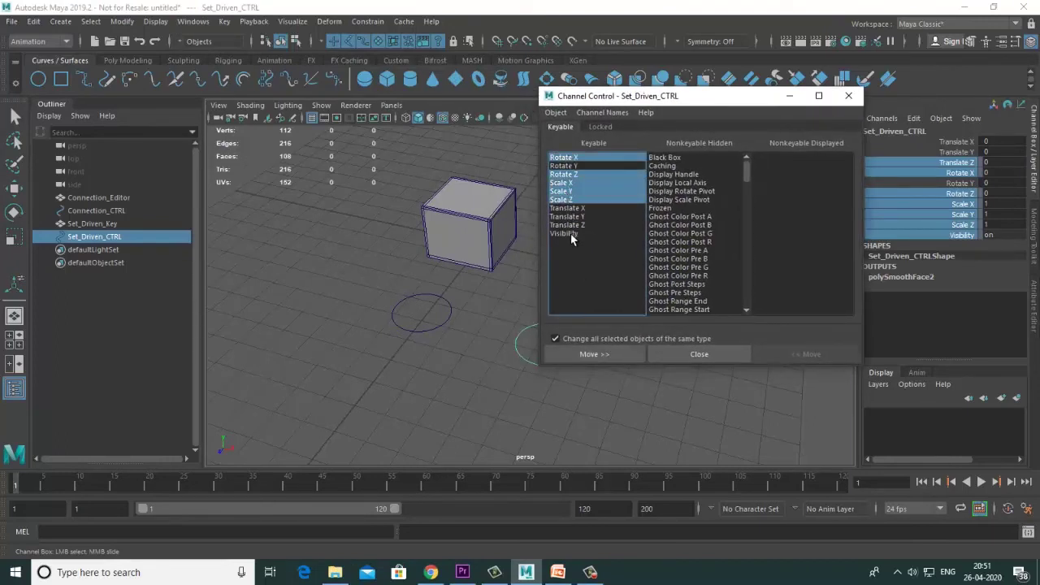
{"action": "left_click", "coordinate": [564, 233], "text": "ctrl"}
{"action": "left_click", "coordinate": [611, 358]}
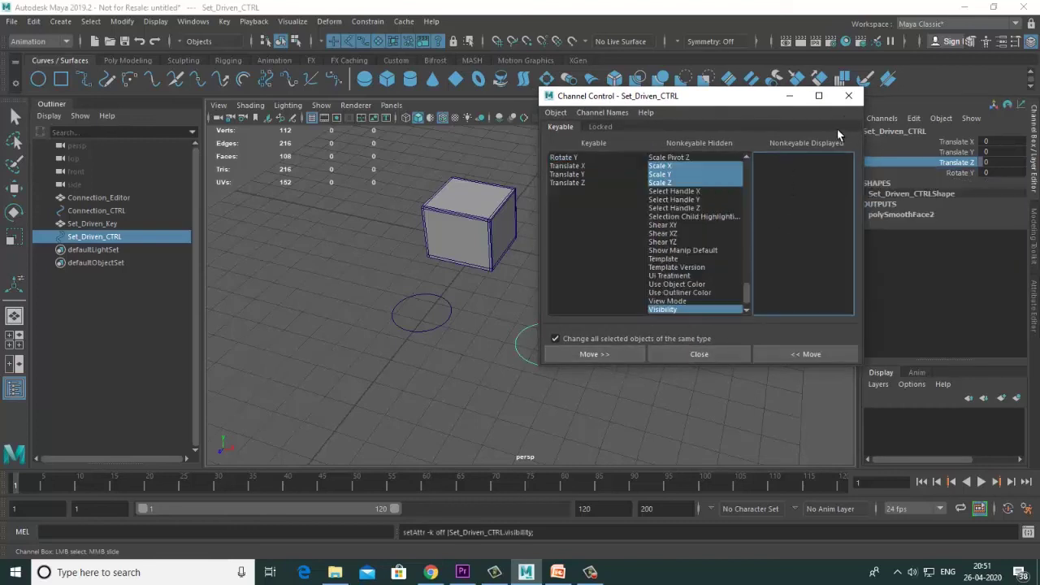
{"action": "left_click", "coordinate": [846, 99]}
Step: Lock and hide the Translate Z channel of Set_Driven_CTRL
{"action": "left_click", "coordinate": [677, 292]}
{"action": "left_click_drag", "start_coordinate": [629, 336], "coordinate": [516, 372]}
{"action": "left_click", "coordinate": [968, 162]}
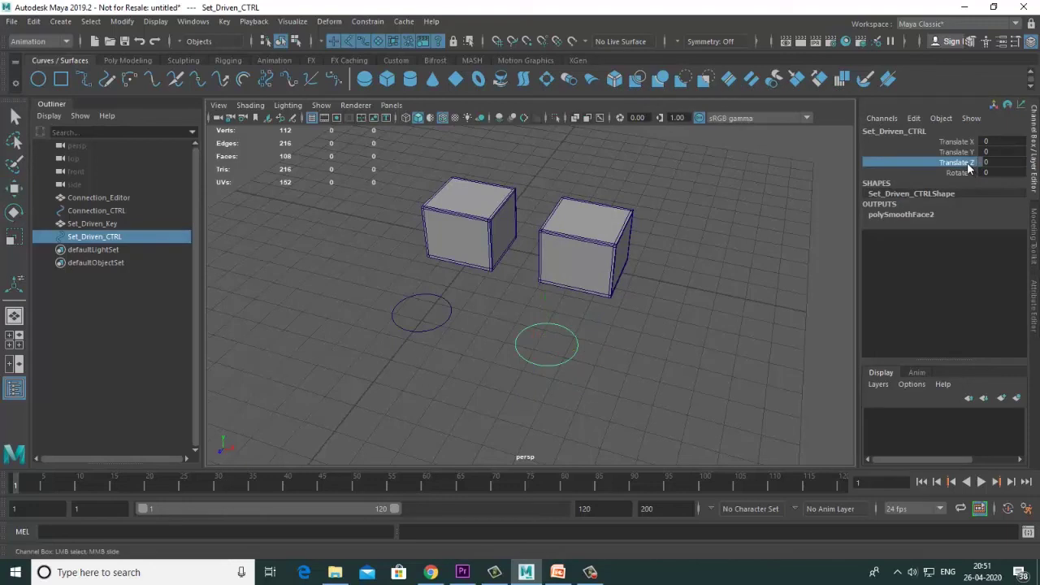
{"action": "right_click", "coordinate": [969, 162]}
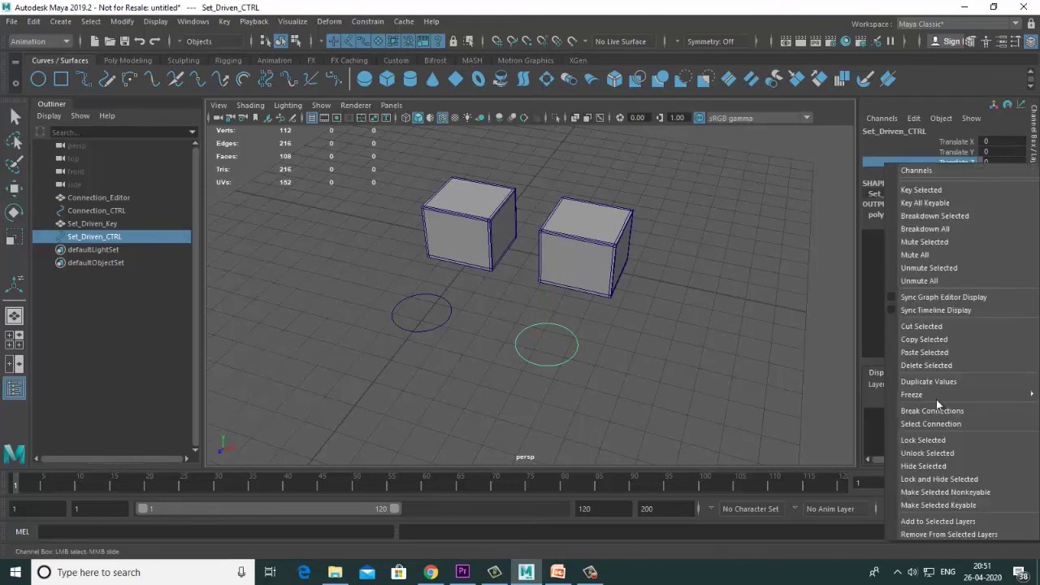
{"action": "left_click", "coordinate": [927, 482]}
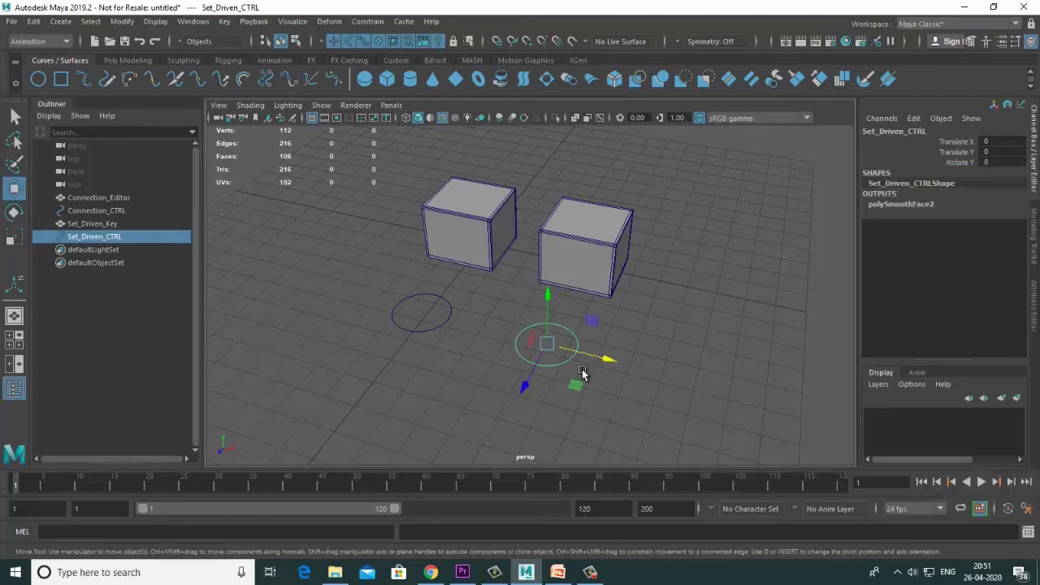
Step: Move Set_Driven_CTRL along X to test the cube's driven smoothing, and reset its Translate X to 0
{"action": "left_click_drag", "start_coordinate": [602, 361], "coordinate": [715, 358]}
{"action": "left_click", "coordinate": [619, 303]}
{"action": "key", "text": "ctrl+z"}
{"action": "left_click", "coordinate": [983, 142]}
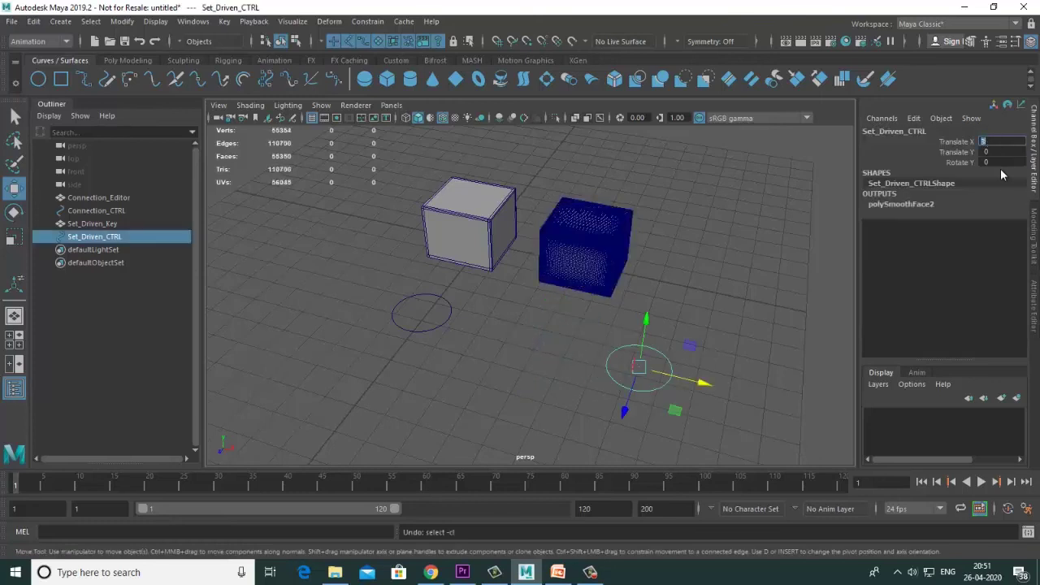
{"action": "type", "text": "0"}
{"action": "key", "text": "Return"}
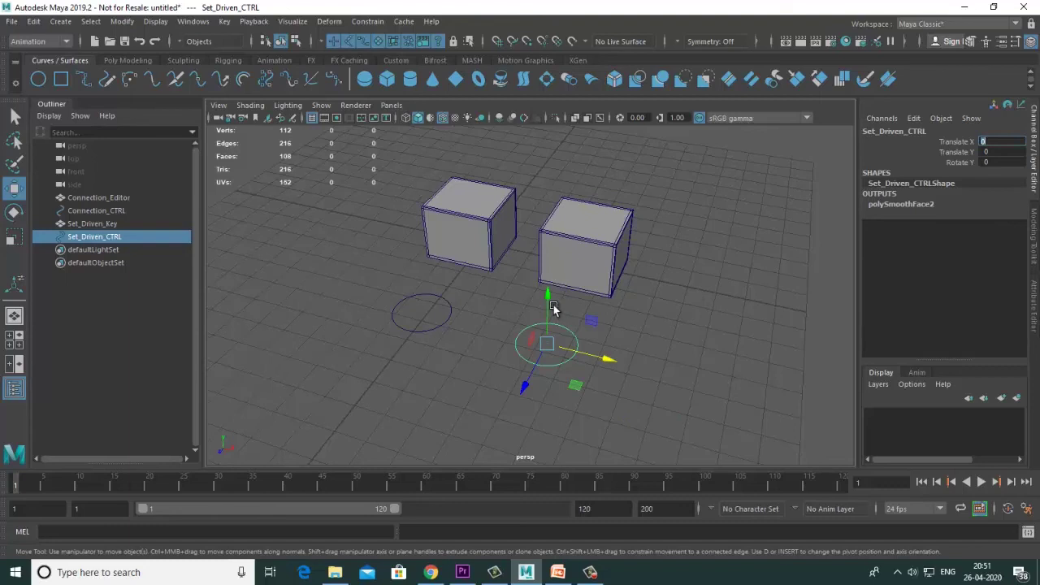
Step: Raise Set_Driven_CTRL along Y to its limit, reset Translate Y to 0, and undo a further test move
{"action": "left_click_drag", "start_coordinate": [551, 309], "coordinate": [565, 167]}
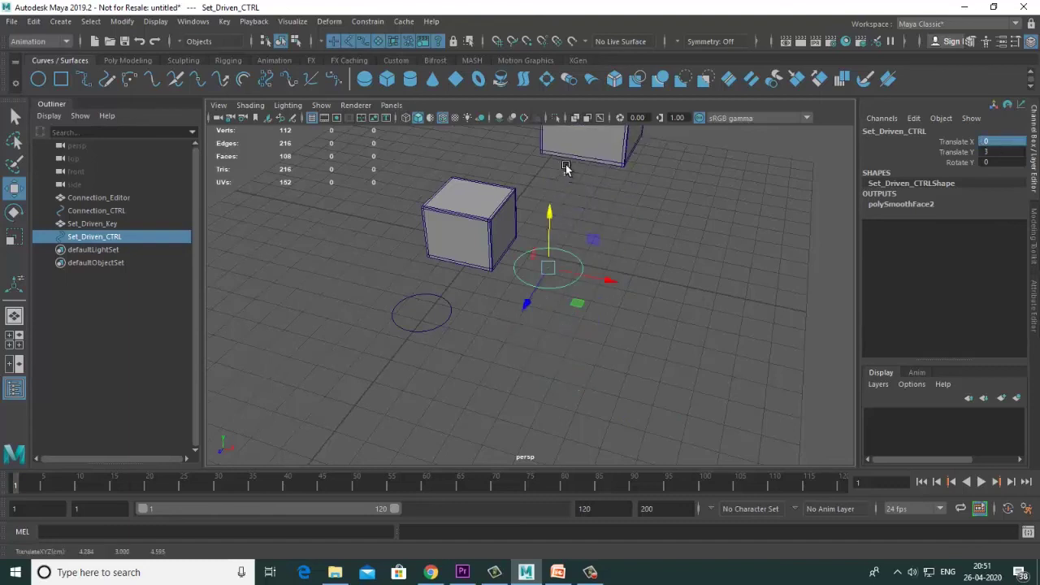
{"action": "left_click", "coordinate": [994, 152]}
{"action": "type", "text": "0"}
{"action": "key", "text": "Return"}
{"action": "left_click_drag", "start_coordinate": [536, 313], "coordinate": [666, 337], "text": "alt"}
{"action": "left_click_drag", "start_coordinate": [560, 332], "coordinate": [576, 311]}
{"action": "key", "text": "ctrl+z"}
Step: Rotate Set_Driven_CTRL around Y to test its limited rotation, and undo the rotation
{"action": "mouse_move", "coordinate": [650, 319]}
{"action": "left_mouse_down", "text": "alt"}
{"action": "mouse_move", "coordinate": [624, 322]}
{"action": "mouse_move", "coordinate": [653, 323]}
{"action": "left_mouse_up", "text": "alt"}
{"action": "key", "text": "e"}
{"action": "left_click_drag", "start_coordinate": [571, 368], "coordinate": [617, 355]}
{"action": "key", "text": "ctrl+z"}
{"action": "key", "text": "w"}
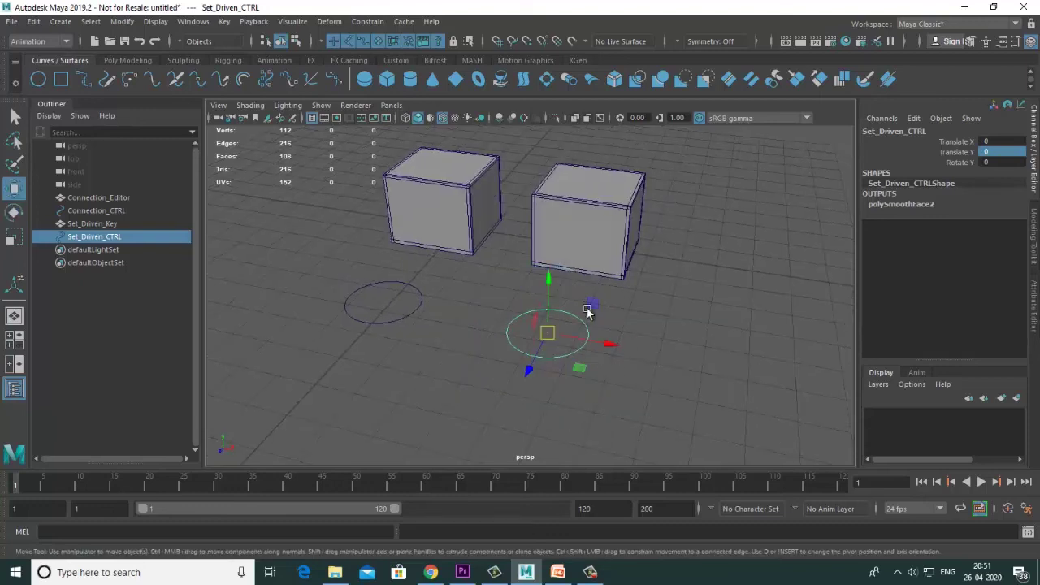
Step: Move Set_Driven_CTRL along Y and along X to recheck the driven cube, undoing each move
{"action": "middle_click_drag", "start_coordinate": [588, 309], "coordinate": [603, 321], "text": "alt"}
{"action": "mouse_move", "coordinate": [564, 296]}
{"action": "left_mouse_down"}
{"action": "mouse_move", "coordinate": [567, 236]}
{"action": "mouse_move", "coordinate": [567, 299]}
{"action": "left_mouse_up"}
{"action": "key", "text": "ctrl+z"}
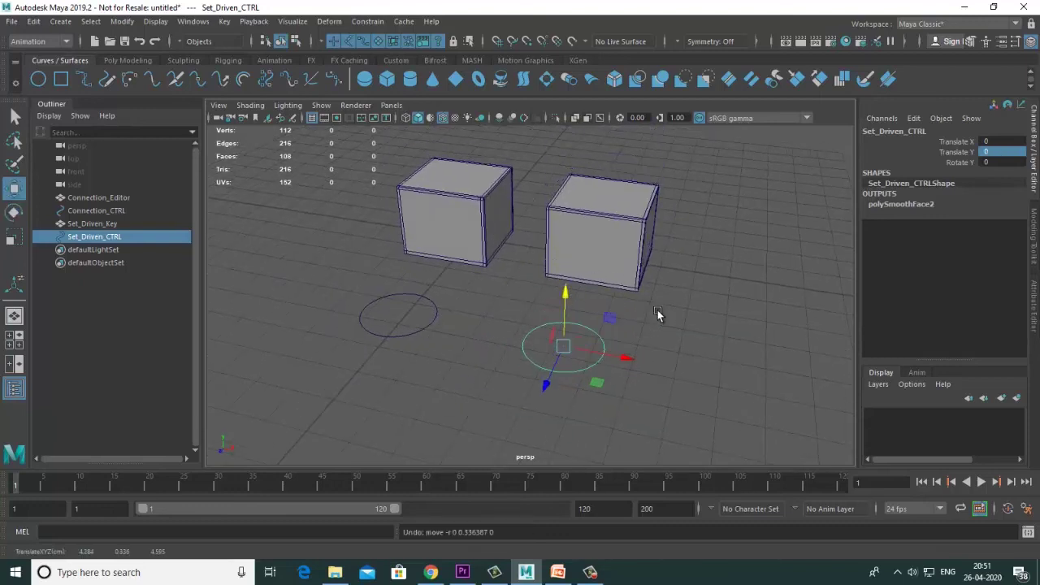
{"action": "middle_click_drag", "start_coordinate": [657, 309], "coordinate": [630, 273], "text": "alt"}
{"action": "left_click_drag", "start_coordinate": [599, 317], "coordinate": [730, 336]}
{"action": "key", "text": "ctrl+z"}
Step: Select Connection_CTRL and move it along X to test the connected cube's smoothing, undoing the move
{"action": "middle_click_drag", "start_coordinate": [554, 282], "coordinate": [637, 326], "text": "alt"}
{"action": "left_click", "coordinate": [514, 338]}
{"action": "middle_click_drag", "start_coordinate": [520, 334], "coordinate": [520, 309], "text": "alt"}
{"action": "left_click", "coordinate": [450, 322]}
{"action": "left_click_drag", "start_coordinate": [455, 328], "coordinate": [472, 334], "text": "alt"}
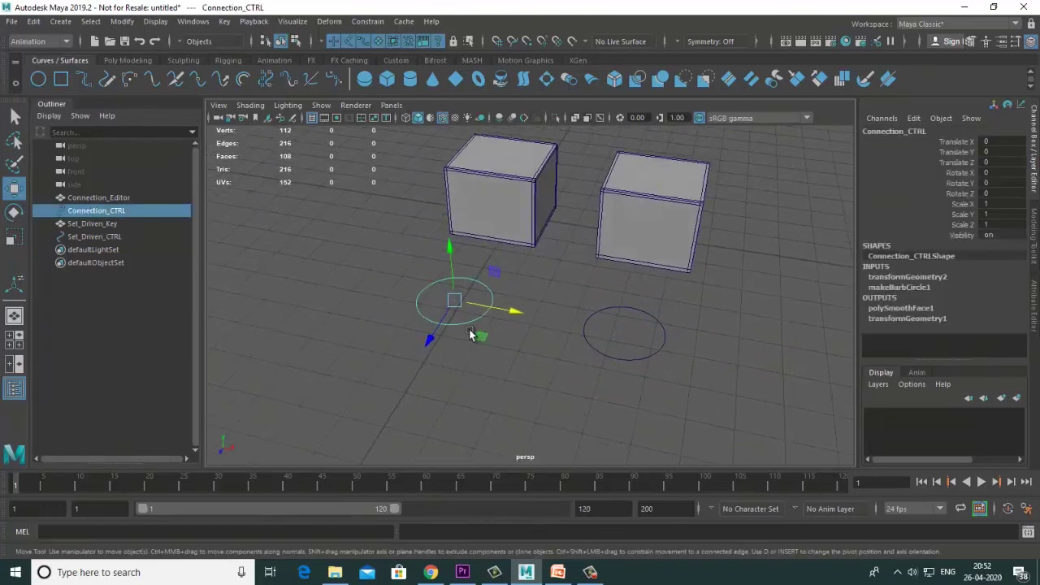
{"action": "scroll", "coordinate": [508, 311], "scroll_direction": "down", "scroll_amount": 2}
{"action": "middle_click_drag", "start_coordinate": [498, 301], "coordinate": [510, 326], "text": "alt"}
{"action": "scroll", "coordinate": [510, 326], "scroll_direction": "up", "scroll_amount": 4}
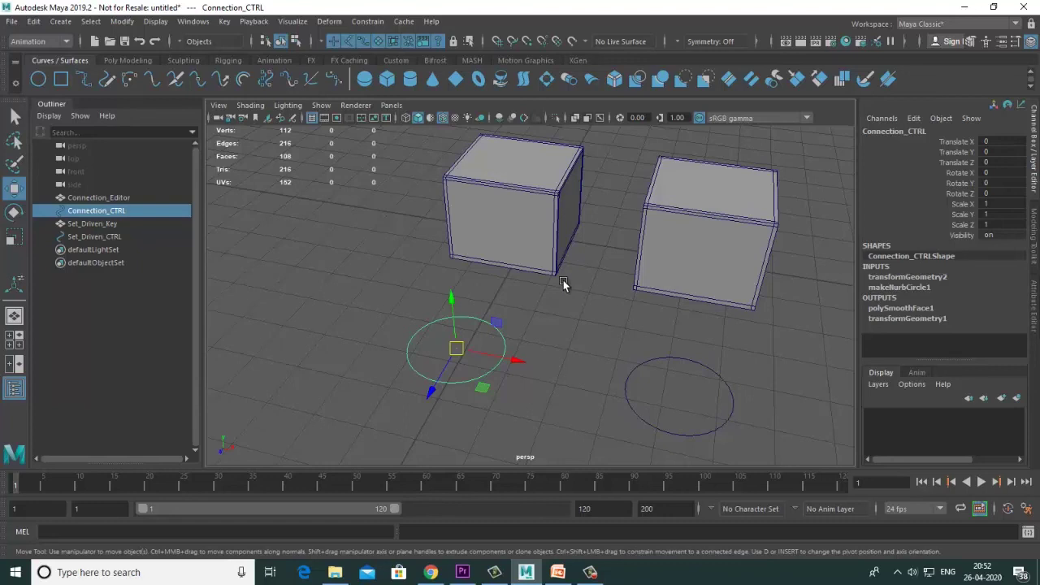
{"action": "left_click_drag", "start_coordinate": [512, 359], "coordinate": [383, 345]}
{"action": "key", "text": "ctrl+z"}
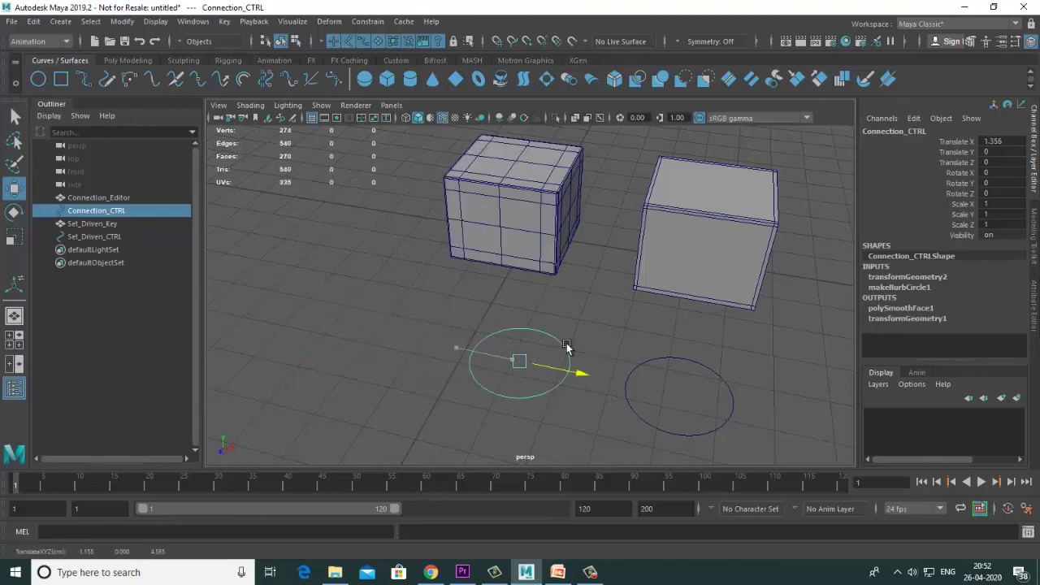
Step: Limit Connection_CTRL's X translation to a minimum of 0 and test the limit by moving the control in negative X
{"action": "left_click_drag", "start_coordinate": [436, 364], "coordinate": [442, 362], "text": "alt"}
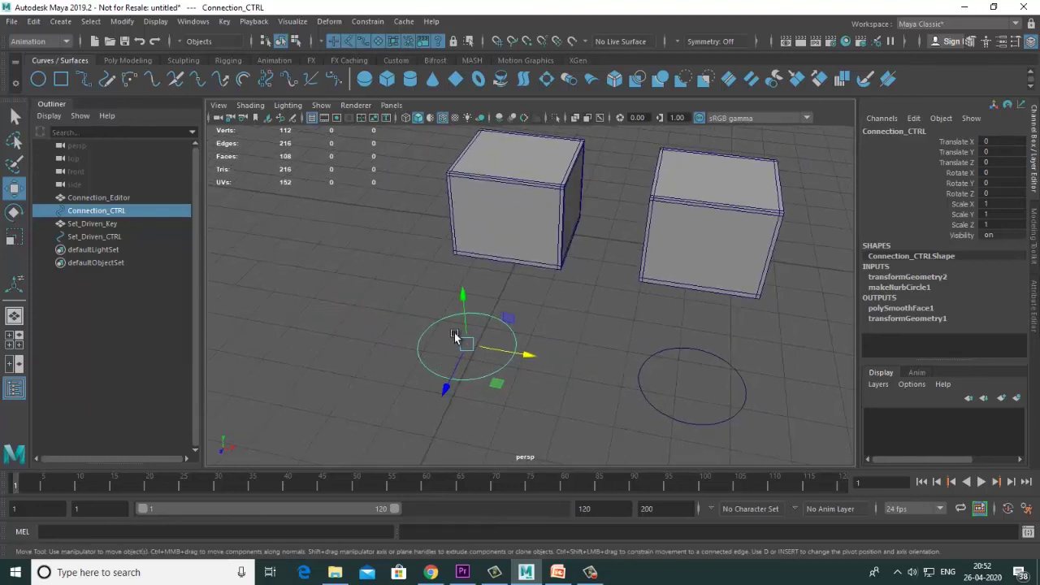
{"action": "middle_click_drag", "start_coordinate": [455, 332], "coordinate": [466, 336], "text": "alt"}
{"action": "key", "text": "ctrl+a"}
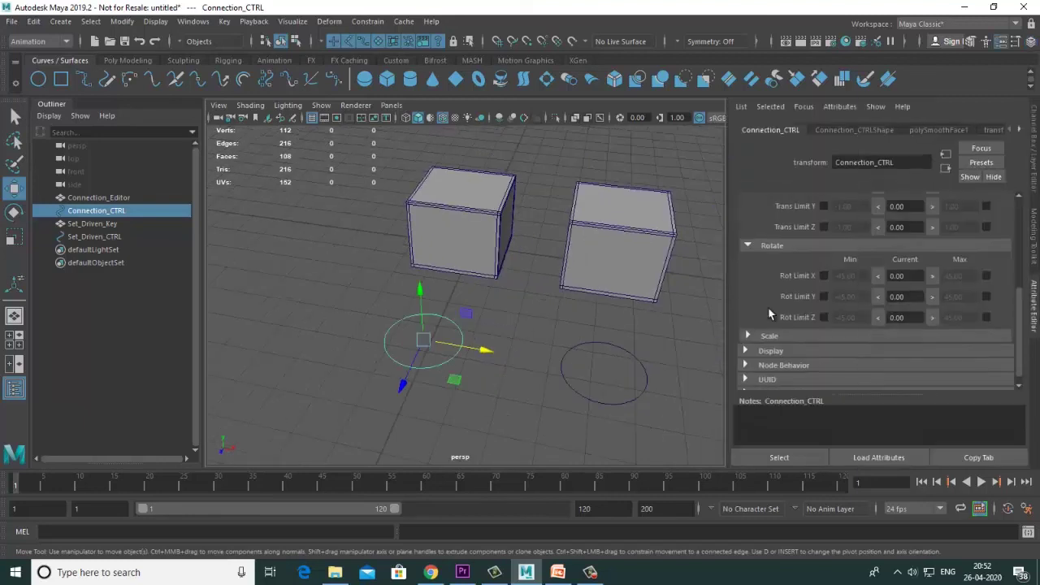
{"action": "scroll", "coordinate": [817, 236], "scroll_direction": "up", "scroll_amount": 2}
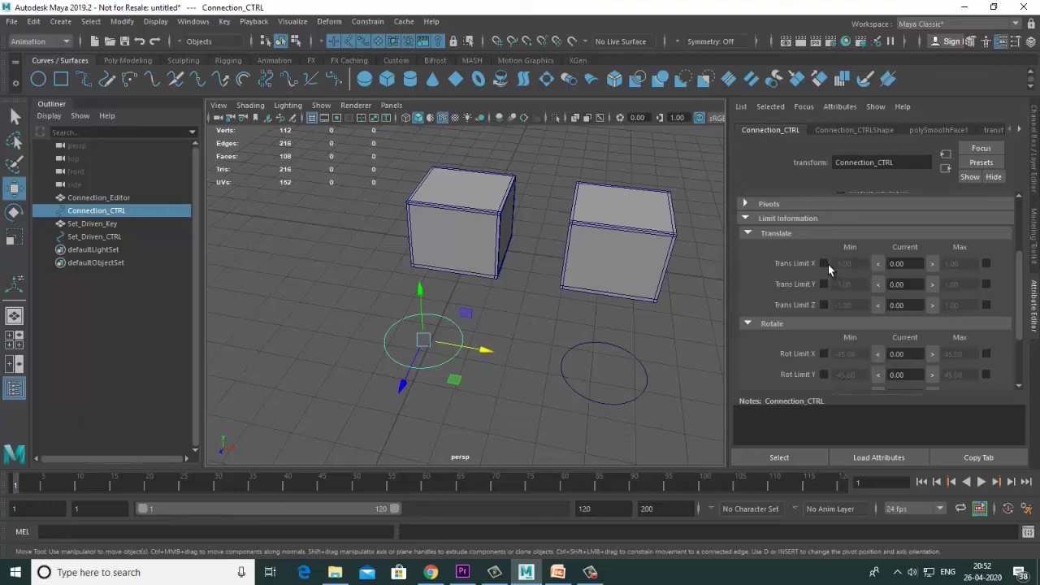
{"action": "left_click", "coordinate": [825, 263]}
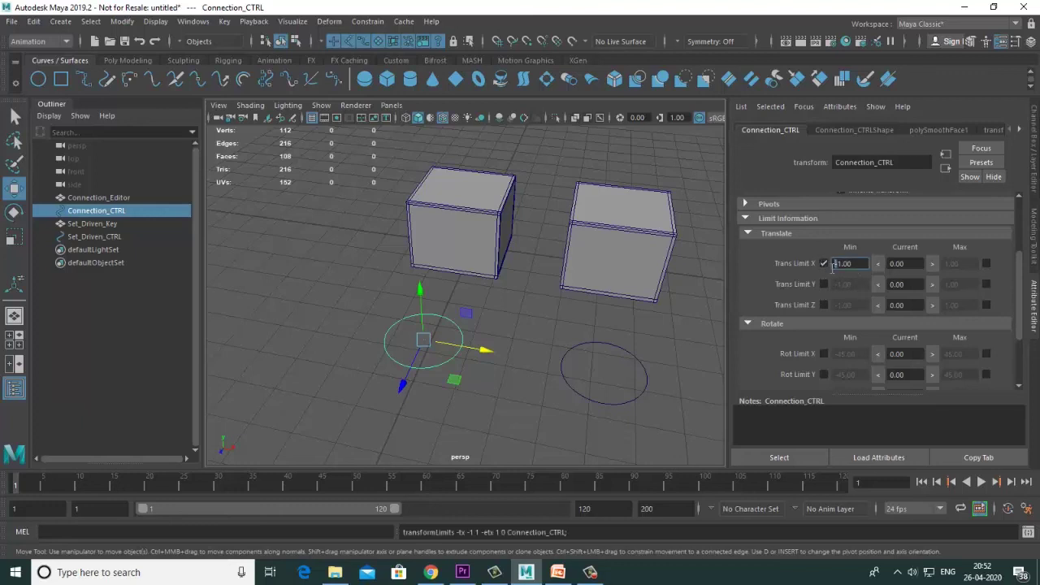
{"action": "type", "text": "0"}
{"action": "left_click", "coordinate": [529, 387]}
{"action": "left_click", "coordinate": [467, 347]}
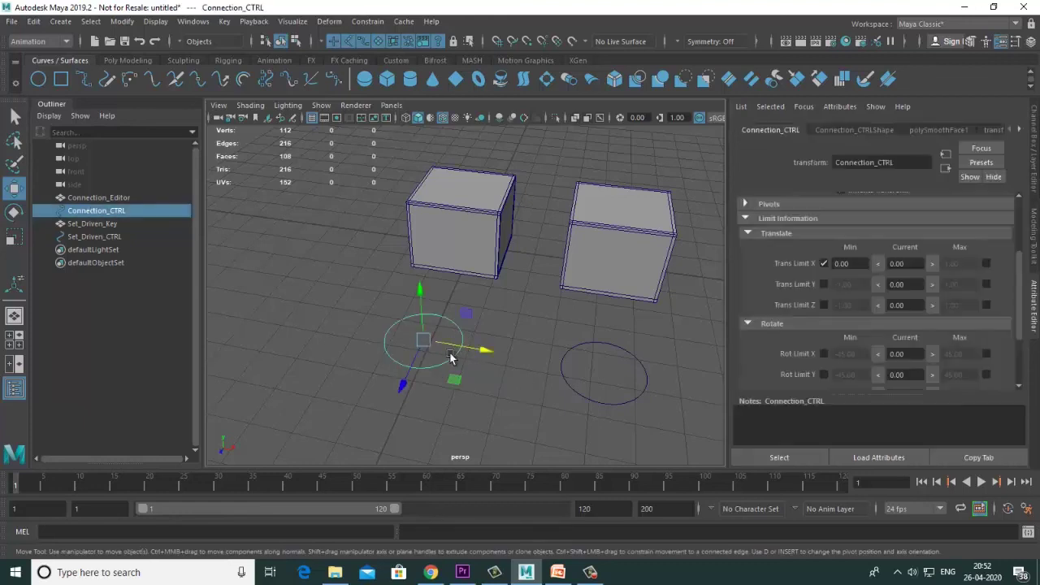
{"action": "left_click_drag", "start_coordinate": [437, 344], "coordinate": [402, 339]}
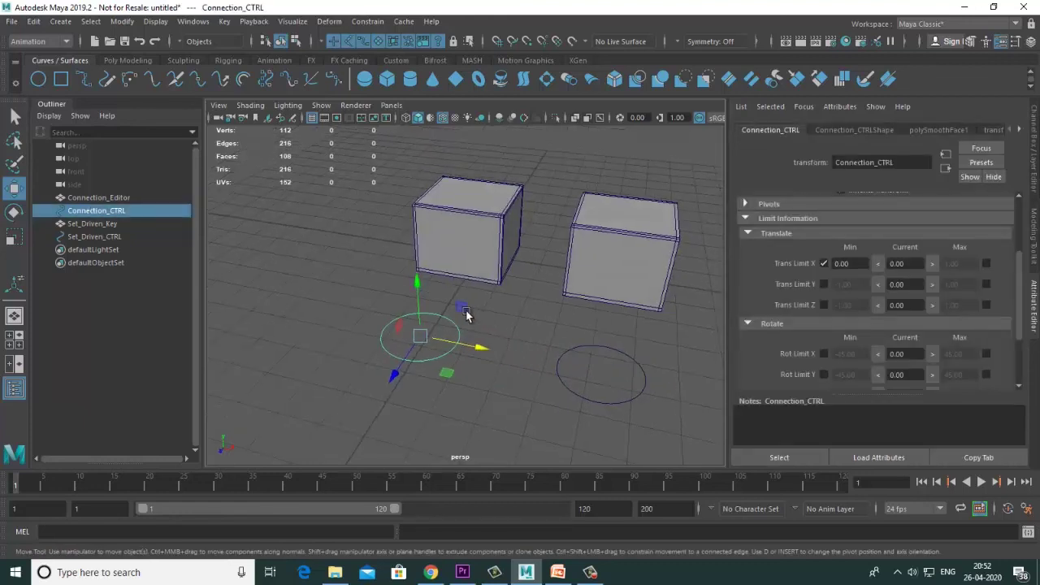
Step: Limit Connection_CTRL's Y translation to a minimum of 0
{"action": "middle_click_drag", "start_coordinate": [467, 316], "coordinate": [485, 322], "text": "alt"}
{"action": "left_click", "coordinate": [824, 285]}
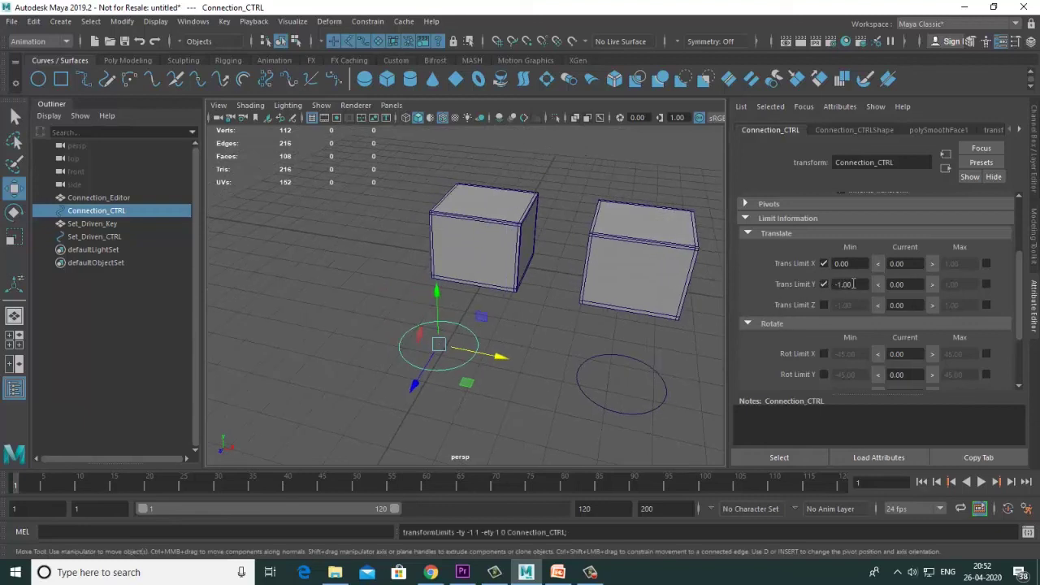
{"action": "left_click", "coordinate": [853, 283]}
{"action": "type", "text": "0"}
{"action": "key", "text": "Return"}
Step: Raise Connection_CTRL about 1.97 units along Y to test its movement, and reset Translate Y to 0
{"action": "left_click_drag", "start_coordinate": [440, 299], "coordinate": [436, 234]}
{"action": "middle_click_drag", "start_coordinate": [494, 304], "coordinate": [491, 321], "text": "alt"}
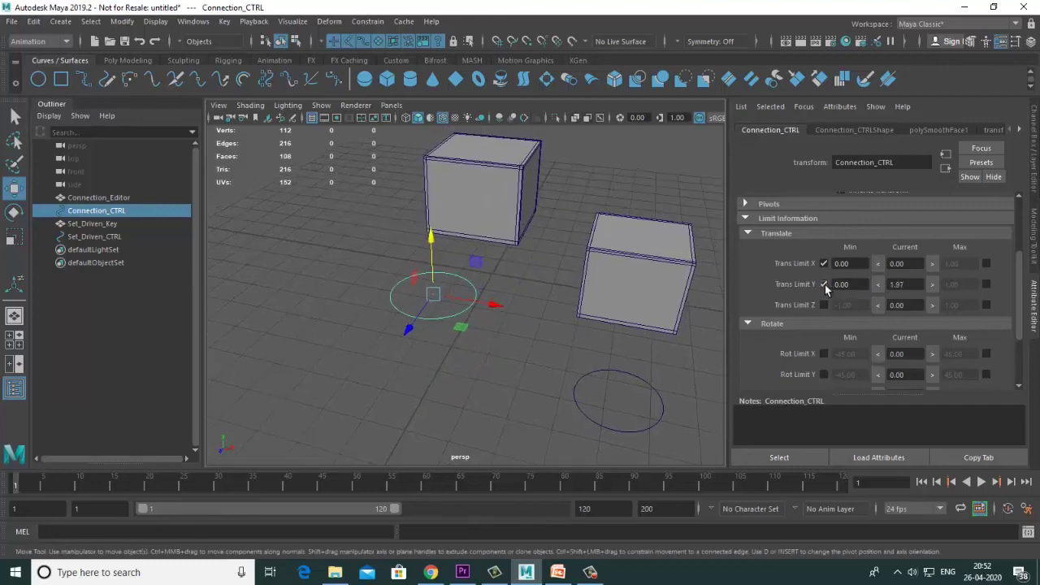
{"action": "key", "text": "ctrl+a"}
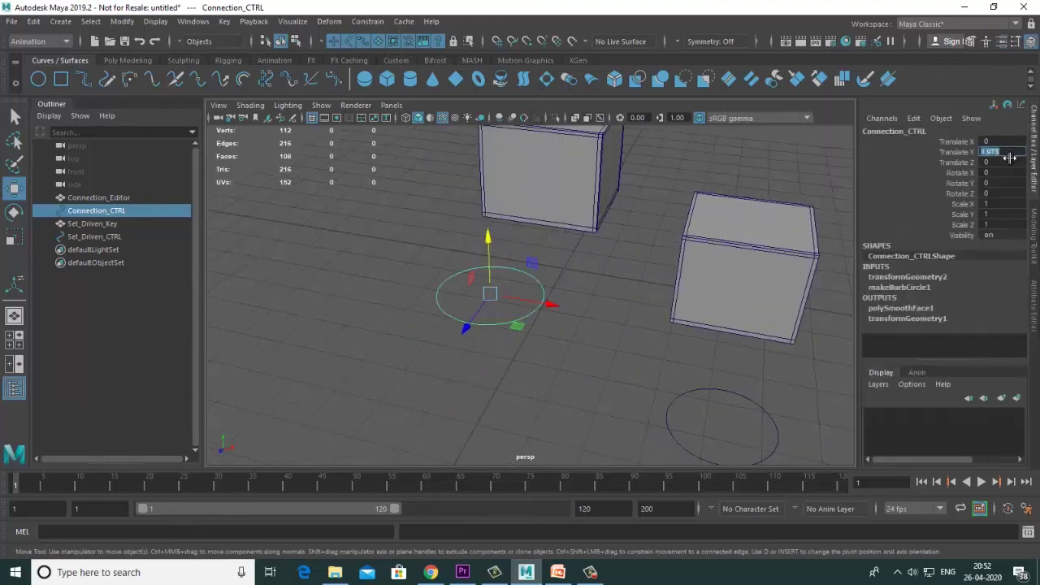
{"action": "key", "text": "Return"}
{"action": "scroll", "coordinate": [539, 317], "scroll_direction": "down", "scroll_amount": 5}
{"action": "left_click_drag", "start_coordinate": [529, 307], "coordinate": [604, 322], "text": "alt"}
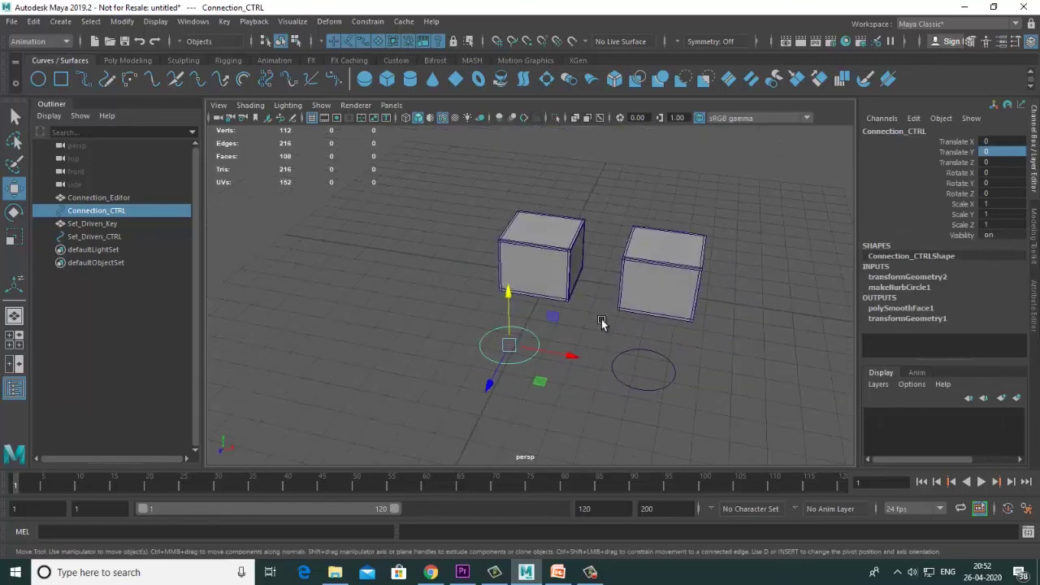
{"action": "scroll", "coordinate": [617, 327], "scroll_direction": "up", "scroll_amount": 4}
{"action": "middle_click_drag", "start_coordinate": [640, 334], "coordinate": [537, 338], "text": "alt"}
{"action": "left_click_drag", "start_coordinate": [537, 337], "coordinate": [571, 351], "text": "alt"}
{"action": "left_click", "coordinate": [591, 572]}
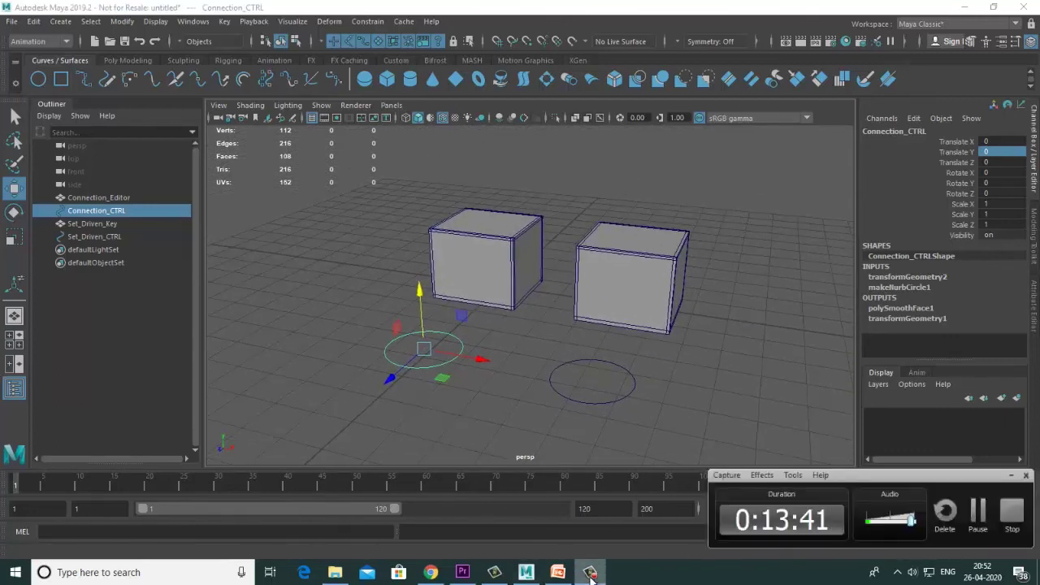
{"action": "left_click", "coordinate": [591, 573]}
{"action": "left_click_drag", "start_coordinate": [626, 336], "coordinate": [565, 411], "text": "alt"}
Step: Switch to the MAYA RIGGING presentation in PowerPoint and review the Connection Editor, Set Driven Key and Deformer entries on the TOPICS slide
{"action": "left_click", "coordinate": [557, 572]}
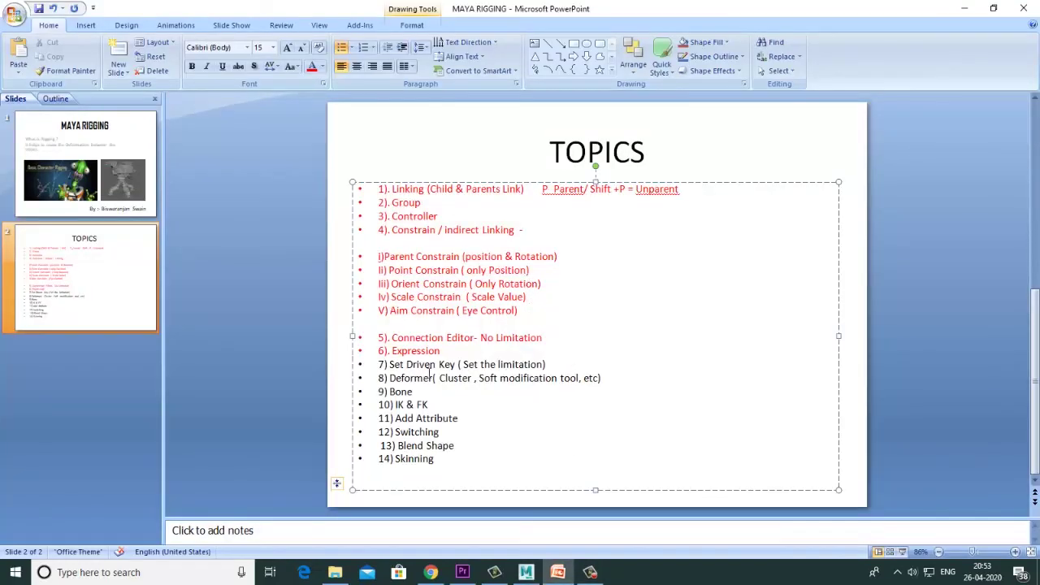
{"action": "left_click_drag", "start_coordinate": [551, 336], "coordinate": [391, 337]}
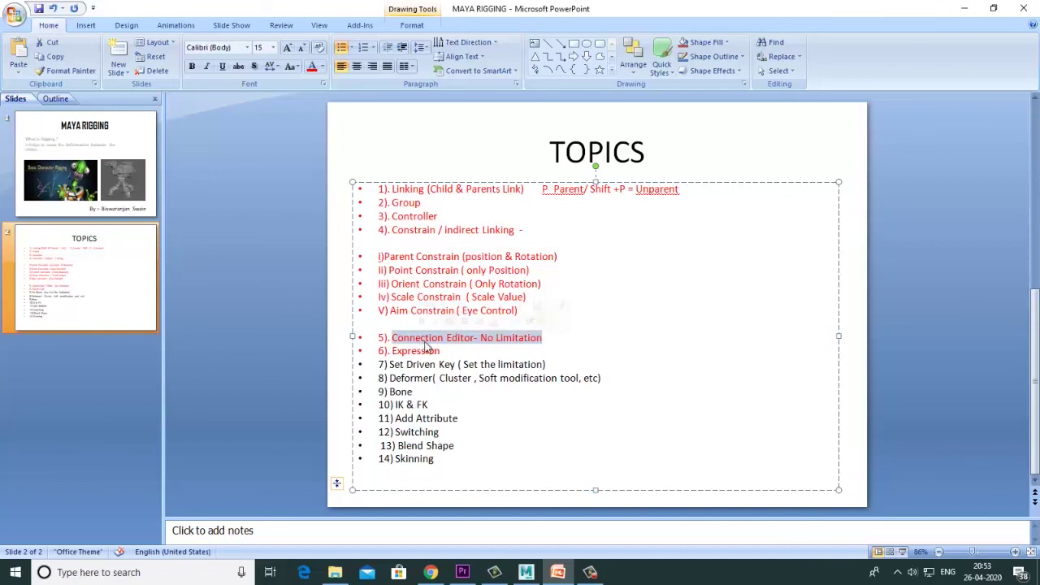
{"action": "left_click_drag", "start_coordinate": [553, 365], "coordinate": [391, 365]}
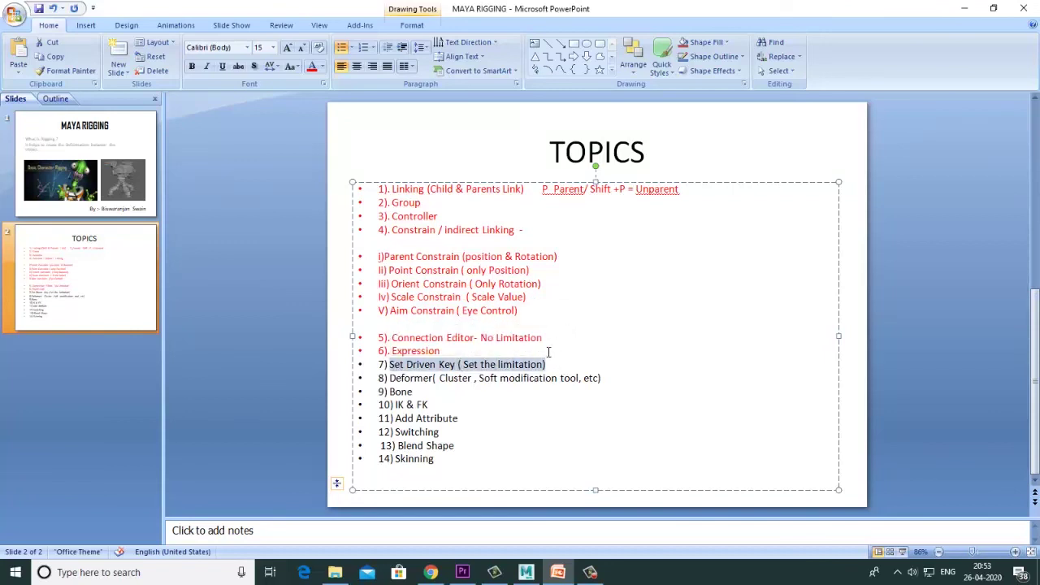
{"action": "left_click_drag", "start_coordinate": [390, 378], "coordinate": [605, 377]}
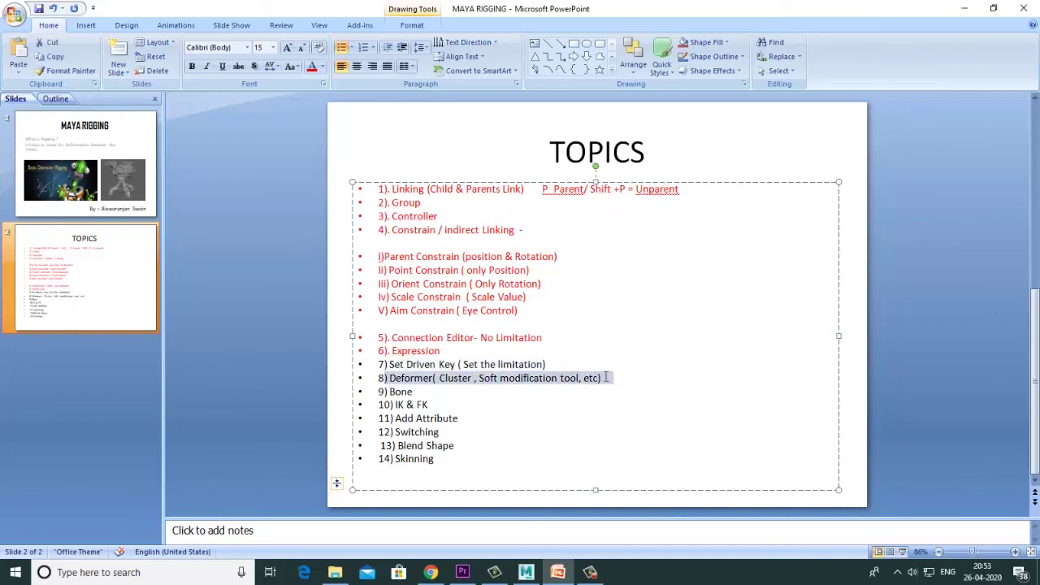